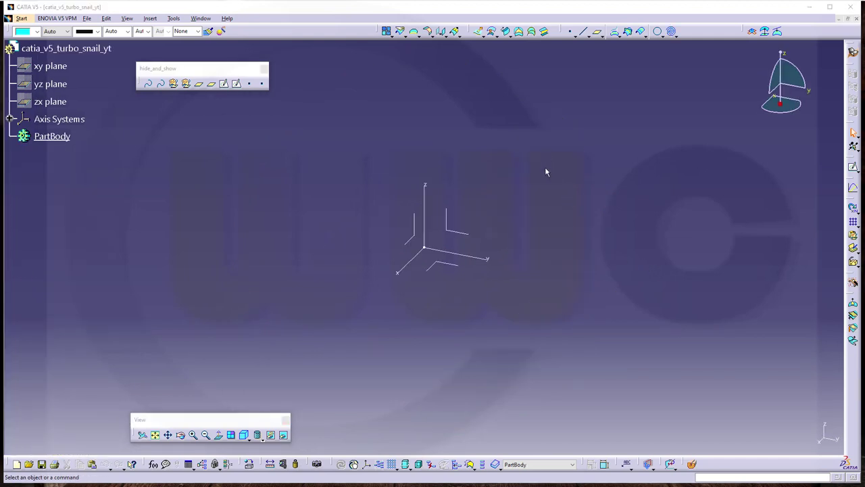
# - Create a spiral on the XY plane, centred on a new point at the origin, with Y-axis reference direction and start radius 235/2 mm
pyautogui.click(677, 36)
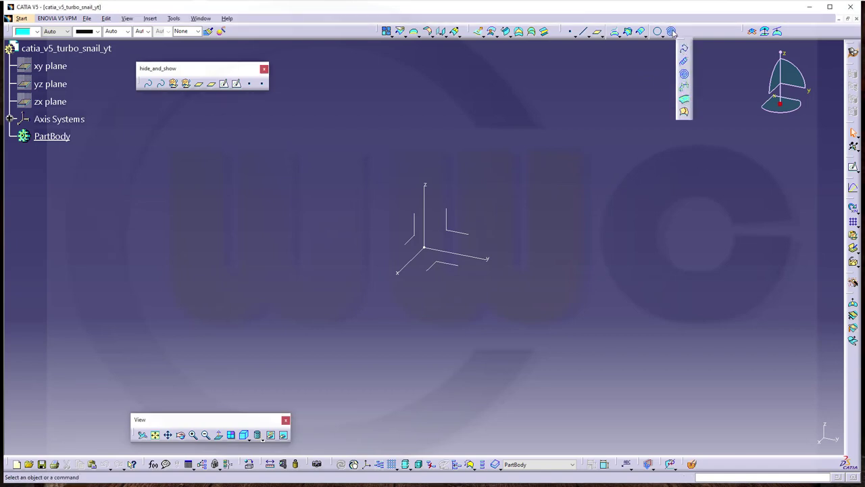
pyautogui.click(673, 32)
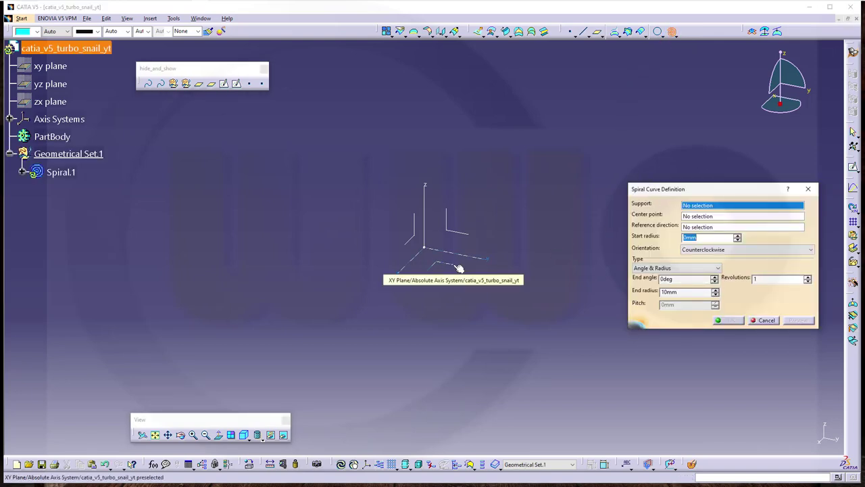
pyautogui.click(459, 269)
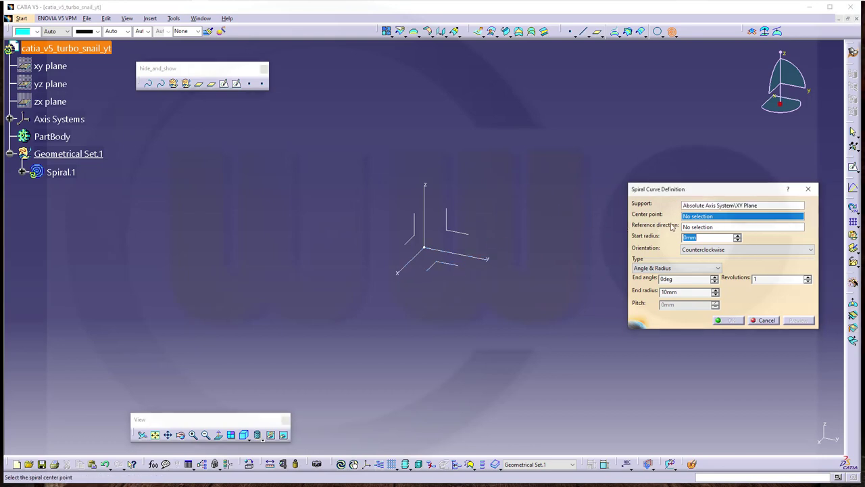
pyautogui.rightClick(695, 217)
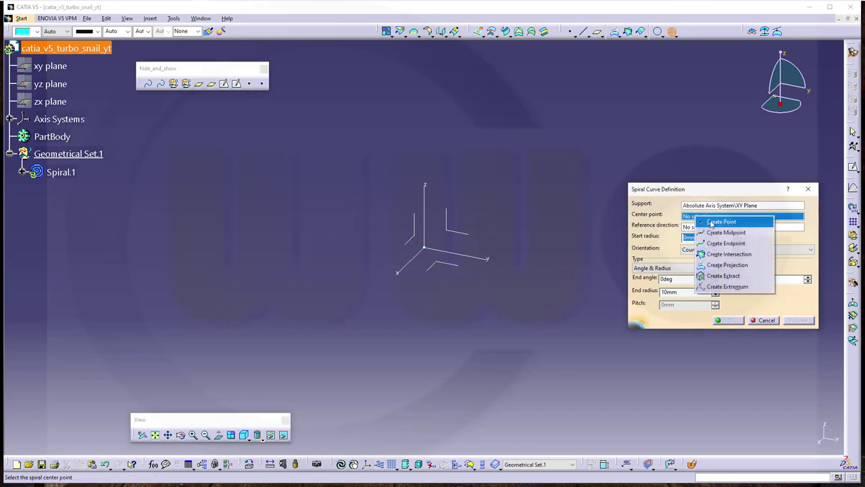
pyautogui.click(712, 224)
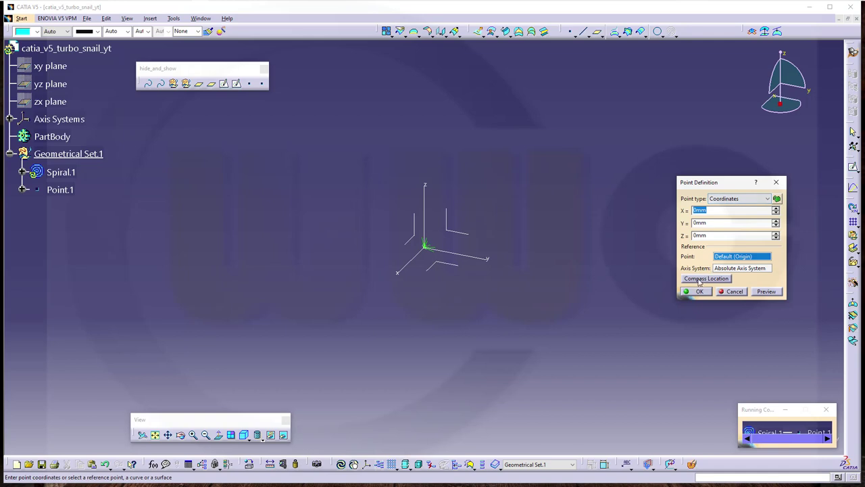
pyautogui.click(697, 292)
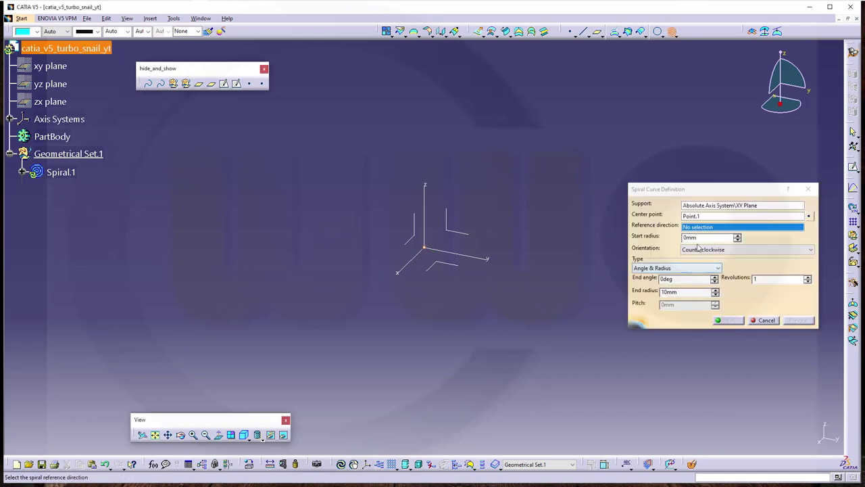
pyautogui.click(491, 260)
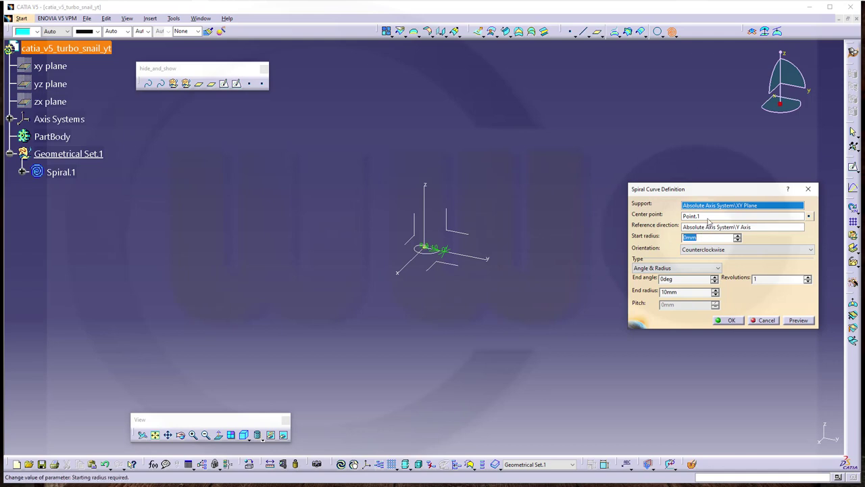
pyautogui.write('25')
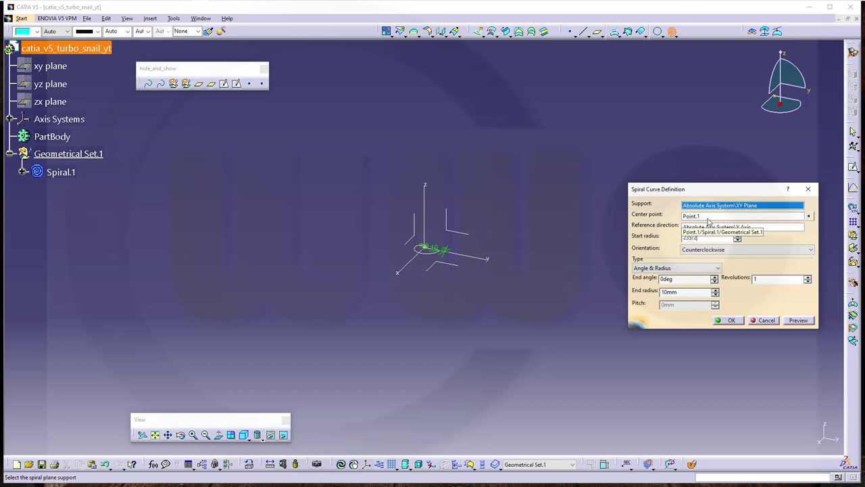
pyautogui.press('Return')
# - Edit the spiral to use an end angle of -45 degrees and an end radius of 140.5 mm
pyautogui.doubleClick(355, 202)
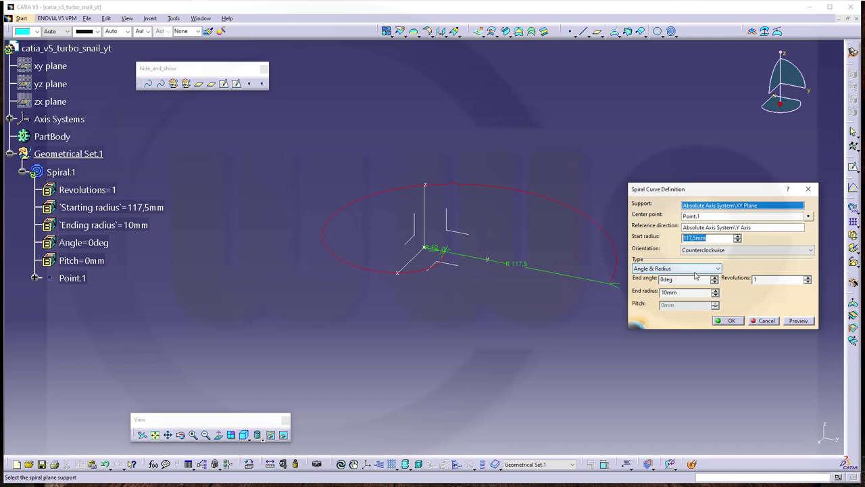
pyautogui.moveTo(681, 279); pyautogui.dragTo(647, 279)
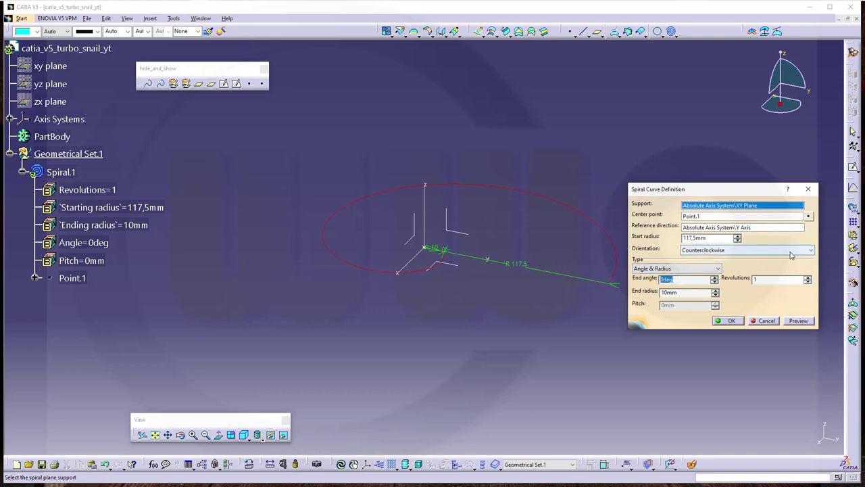
pyautogui.write('-45')
pyautogui.press('Tab')
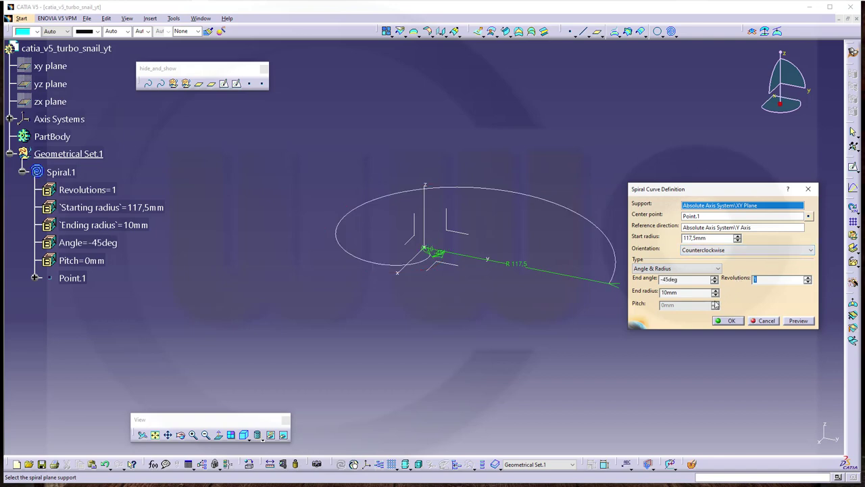
pyautogui.press('Tab')
pyautogui.write('2')
pyautogui.press('Return')
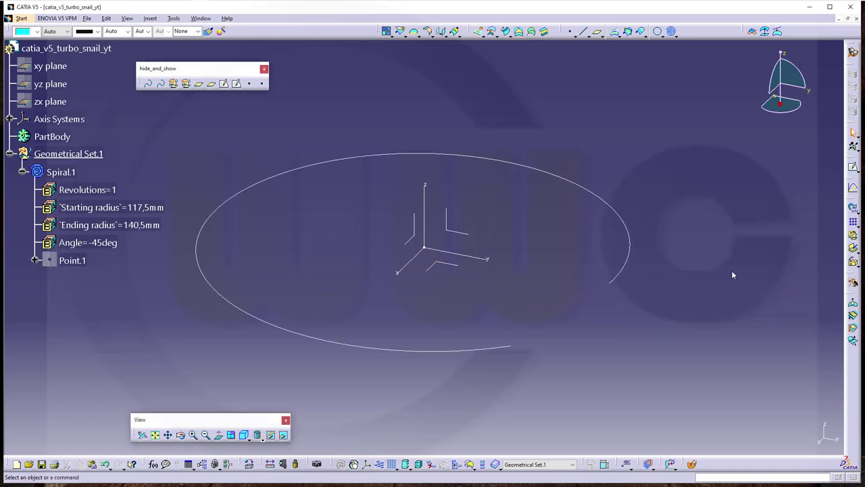
# - Start a circular swept surface of the Center and radius subtype, using the spiral as center curve with a 25 mm radius
pyautogui.moveTo(510, 310); pyautogui.dragTo(444, 259, button='middle')
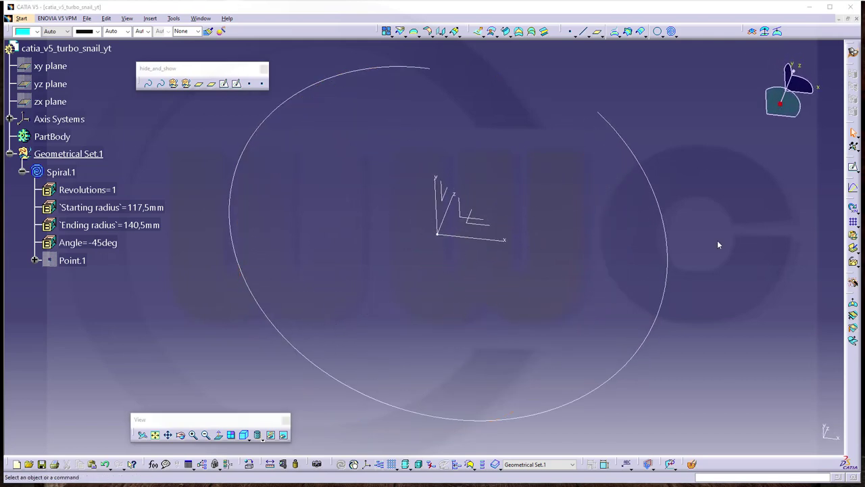
pyautogui.click(23, 173)
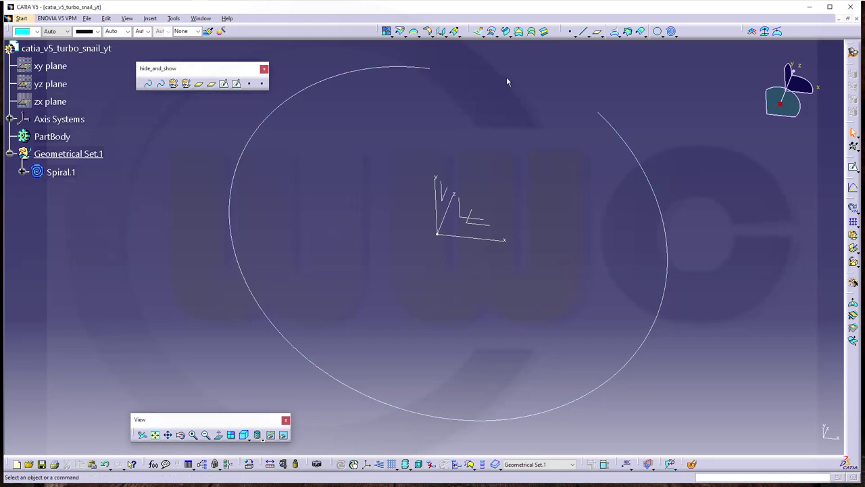
pyautogui.click(507, 32)
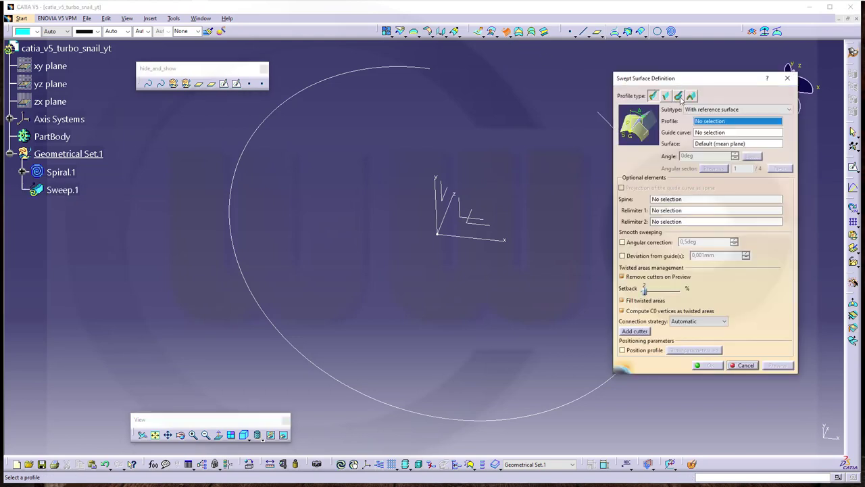
pyautogui.click(678, 97)
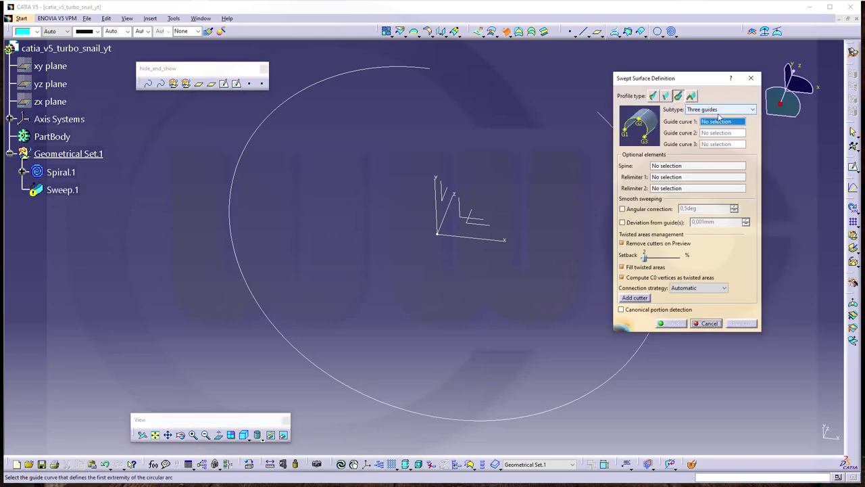
pyautogui.click(750, 110)
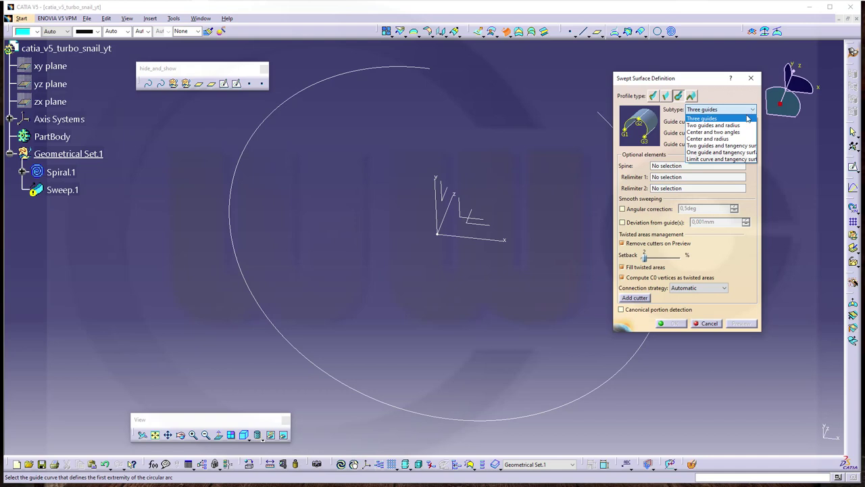
pyautogui.click(705, 138)
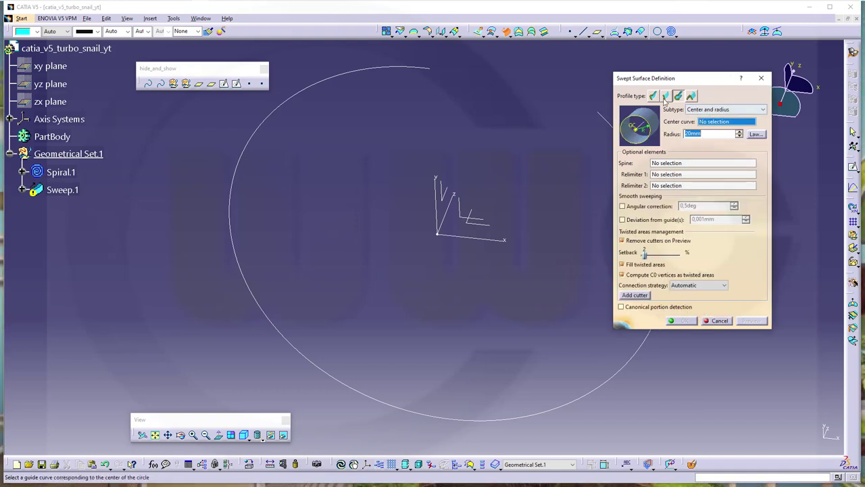
pyautogui.click(607, 119)
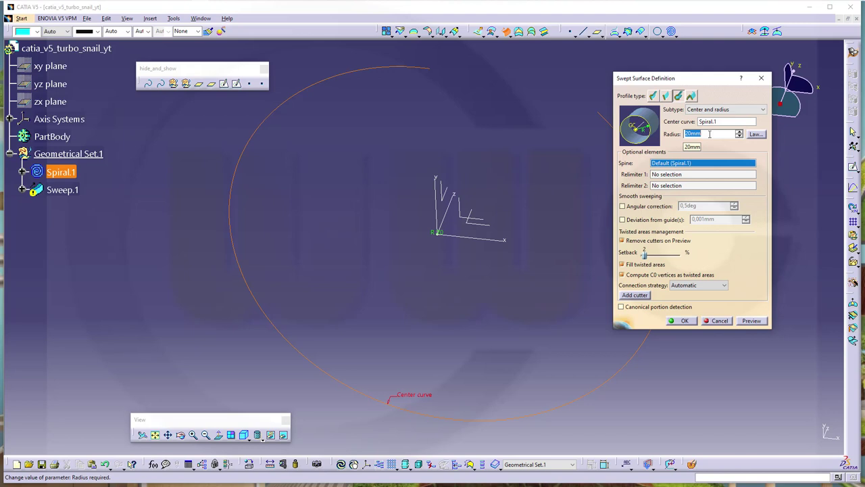
pyautogui.write('25')
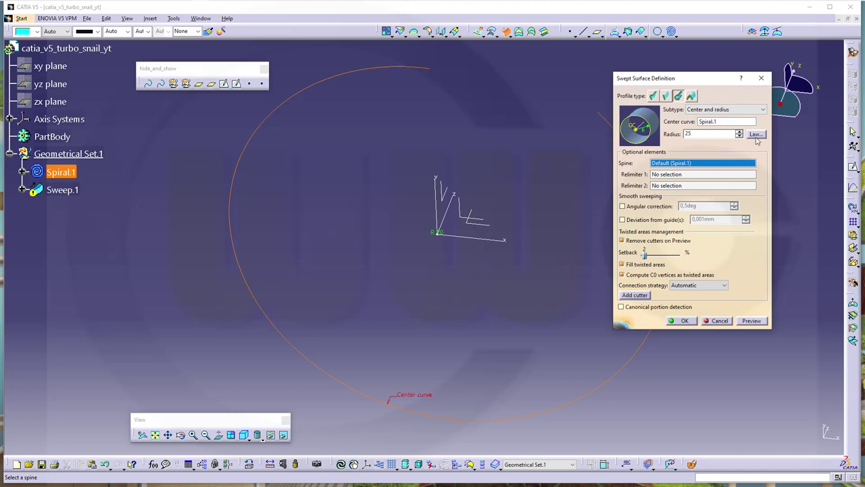
# - Apply a linear law to the sweep radius with an end value of 10 mm and preview the surface
pyautogui.click(762, 137)
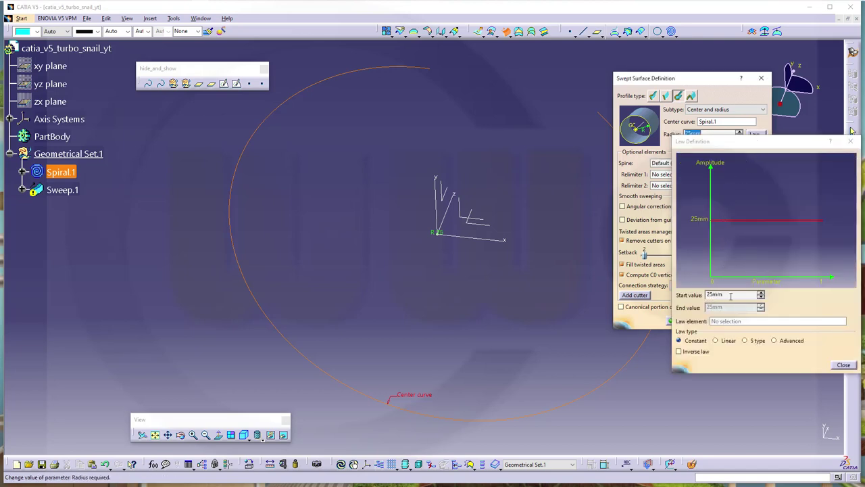
pyautogui.click(716, 342)
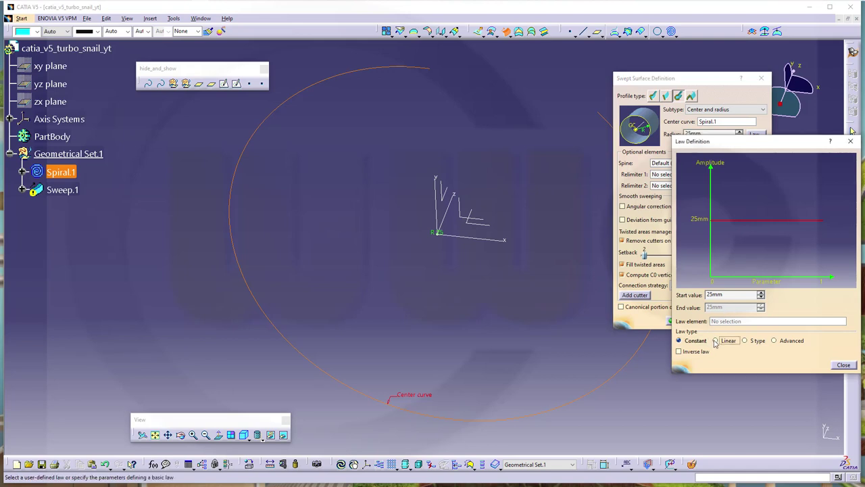
pyautogui.doubleClick(734, 307)
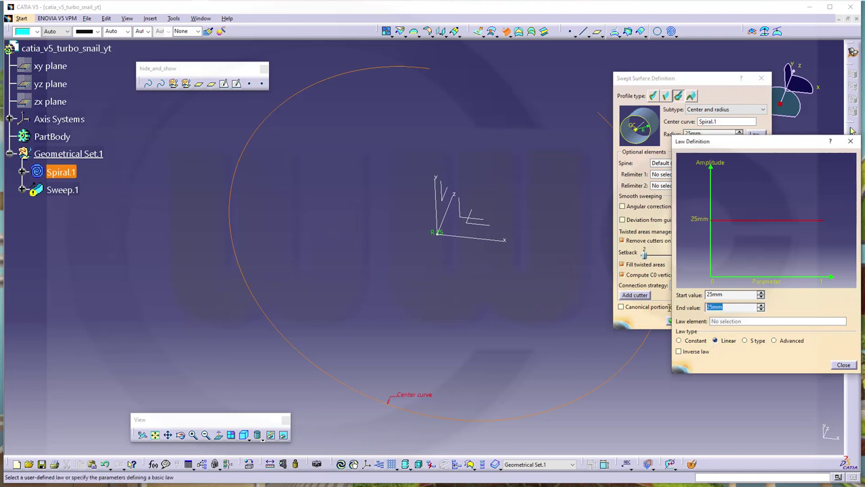
pyautogui.write('10')
pyautogui.click(843, 366)
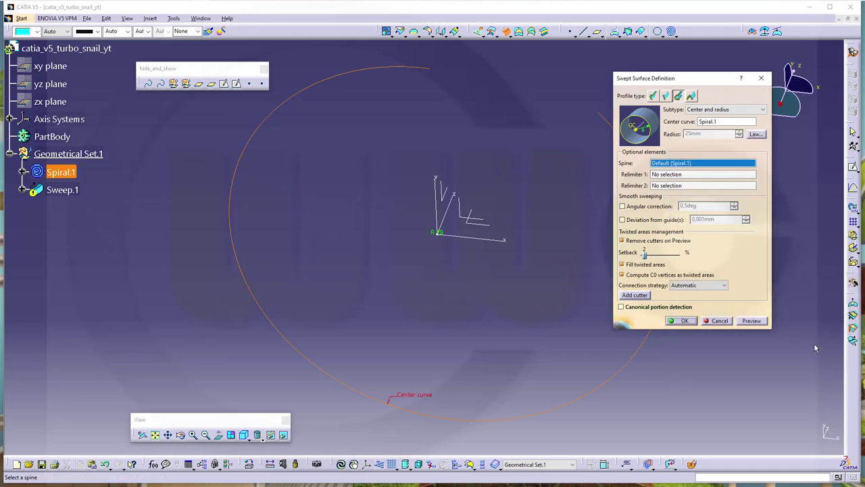
pyautogui.moveTo(694, 80); pyautogui.dragTo(742, 86)
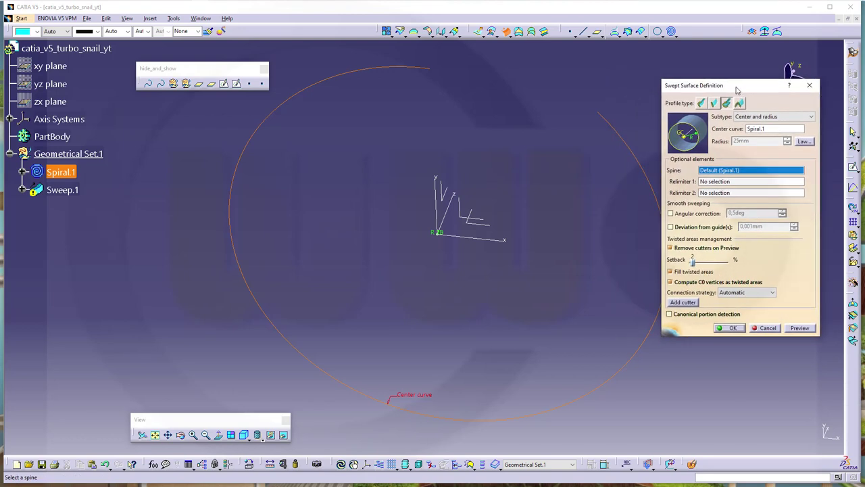
pyautogui.click(799, 328)
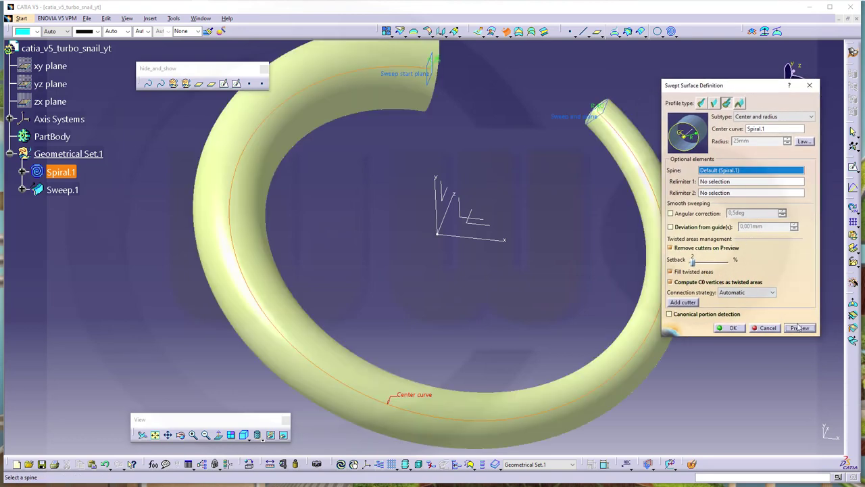
# - Invert the sweep's radius law, preview the reversed taper and create the swept surface
pyautogui.click(803, 141)
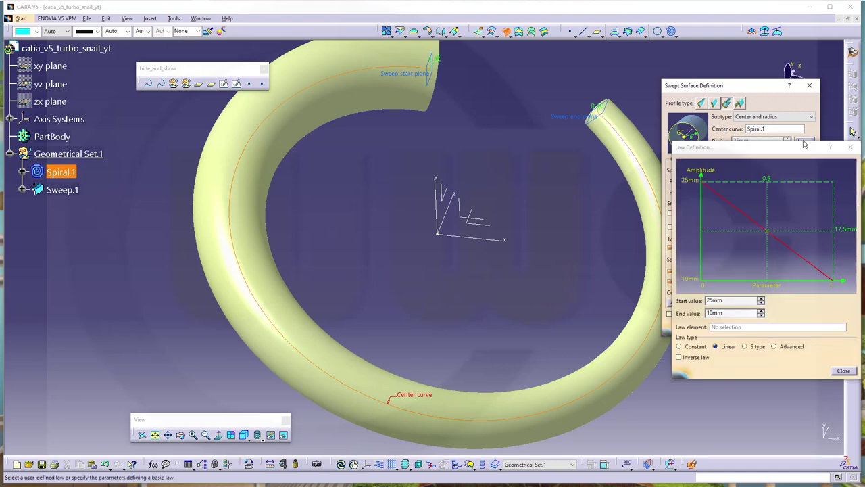
pyautogui.click(679, 358)
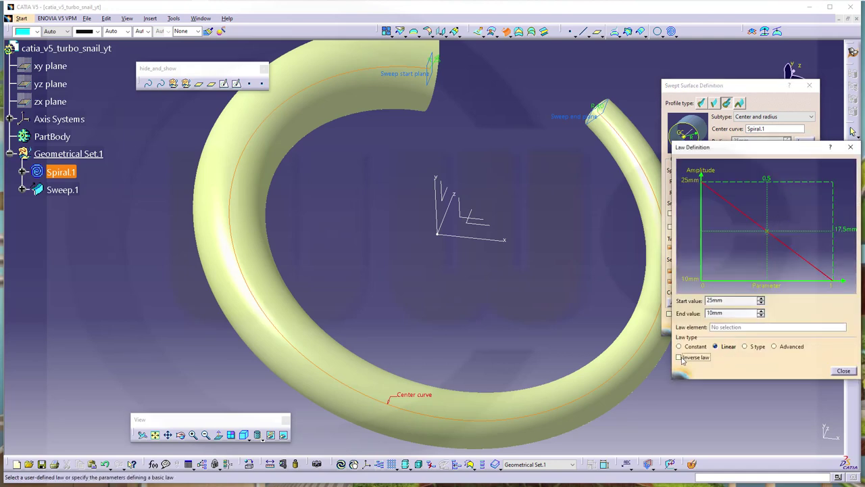
pyautogui.click(844, 371)
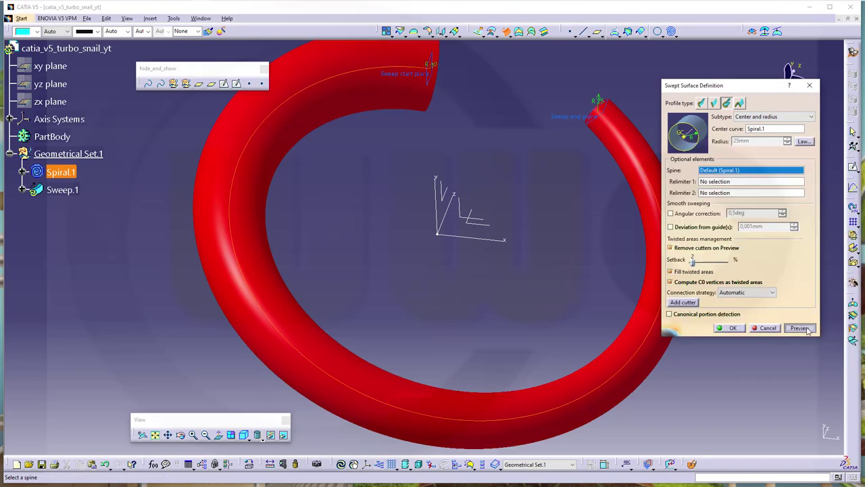
pyautogui.click(806, 328)
pyautogui.click(732, 328)
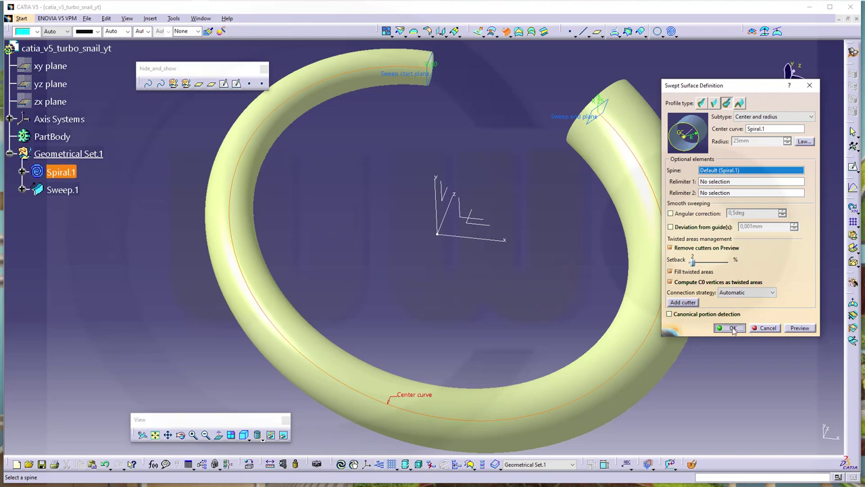
# - Create a plane offset 6 mm from the XY plane of the absolute axis system
pyautogui.moveTo(566, 216); pyautogui.dragTo(431, 168, button='middle')
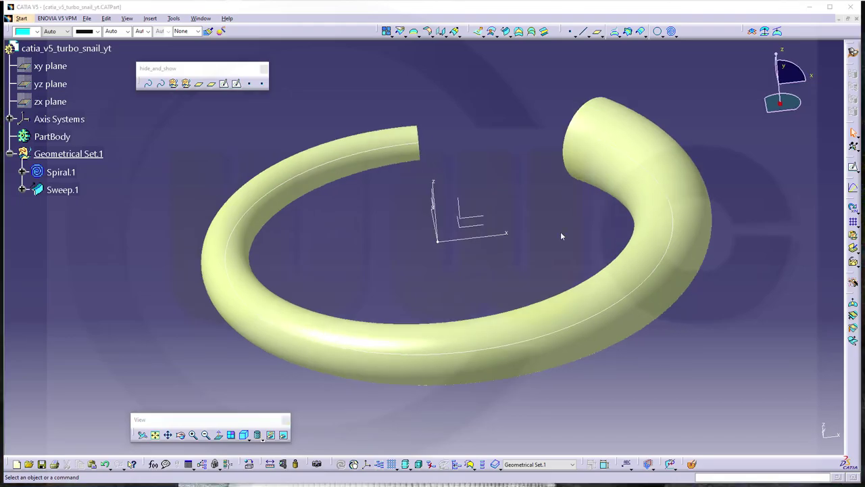
pyautogui.moveTo(561, 236); pyautogui.dragTo(534, 207, button='middle')
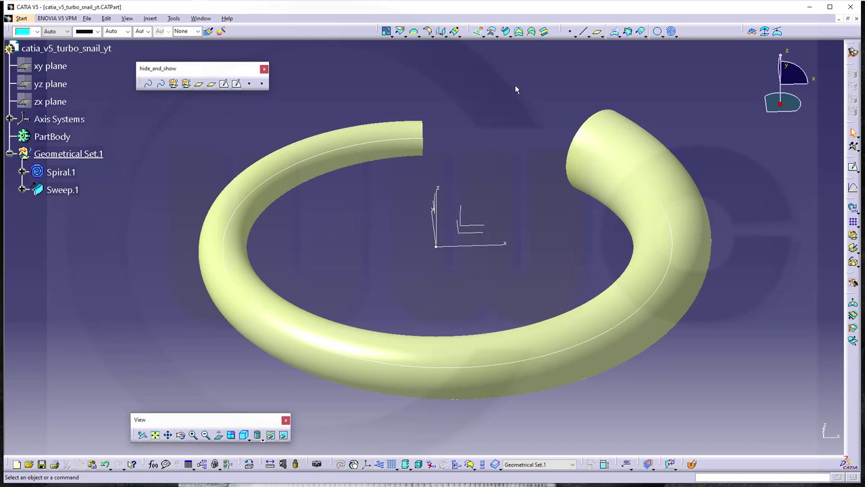
pyautogui.click(596, 31)
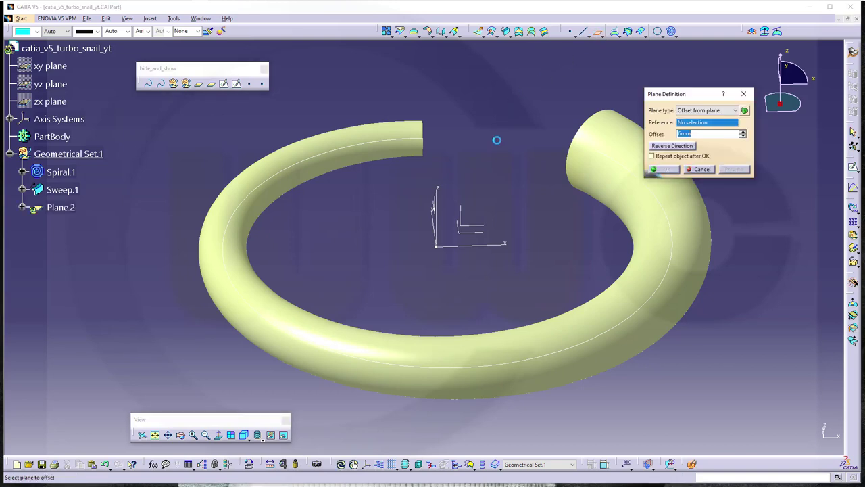
pyautogui.moveTo(437, 273); pyautogui.dragTo(421, 236, button='middle')
pyautogui.click(426, 243)
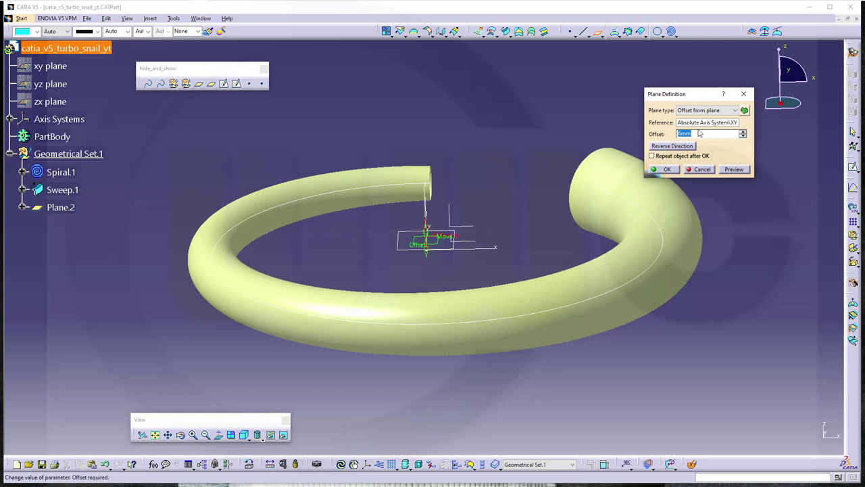
pyautogui.click(668, 170)
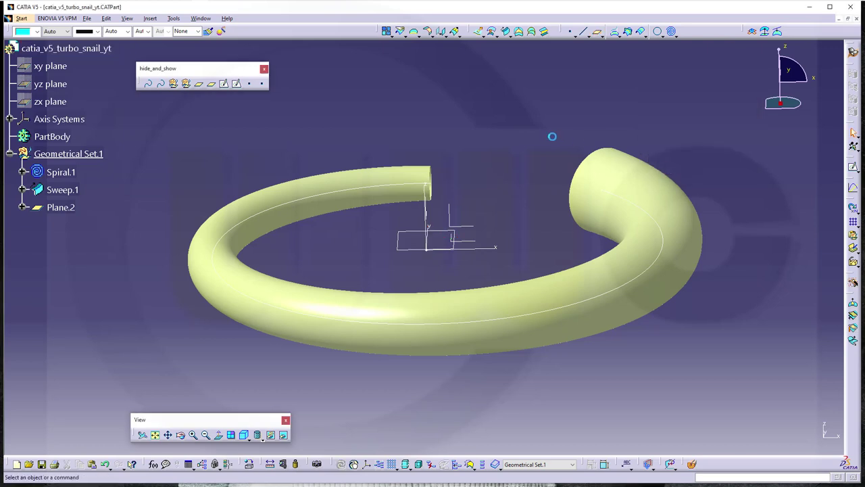
# - Create a second plane offset 6 mm from the absolute axis system's XY plane, on the reversed side
pyautogui.moveTo(455, 178); pyautogui.dragTo(482, 102, button='middle')
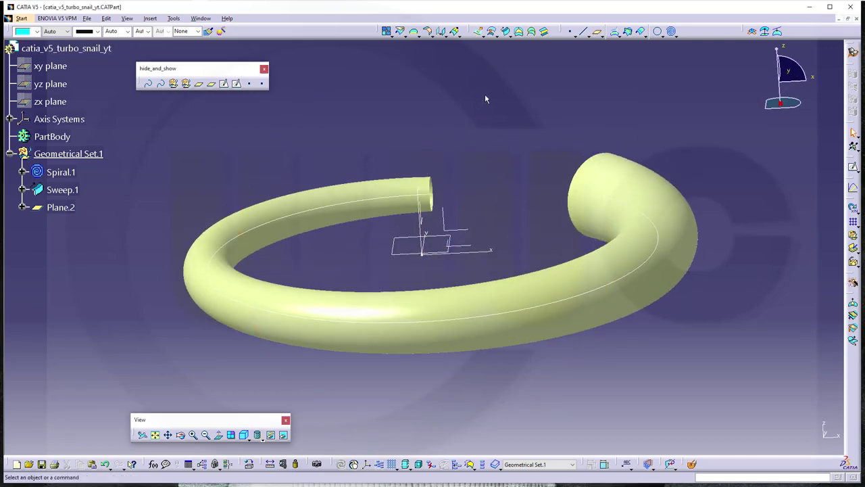
pyautogui.click(597, 32)
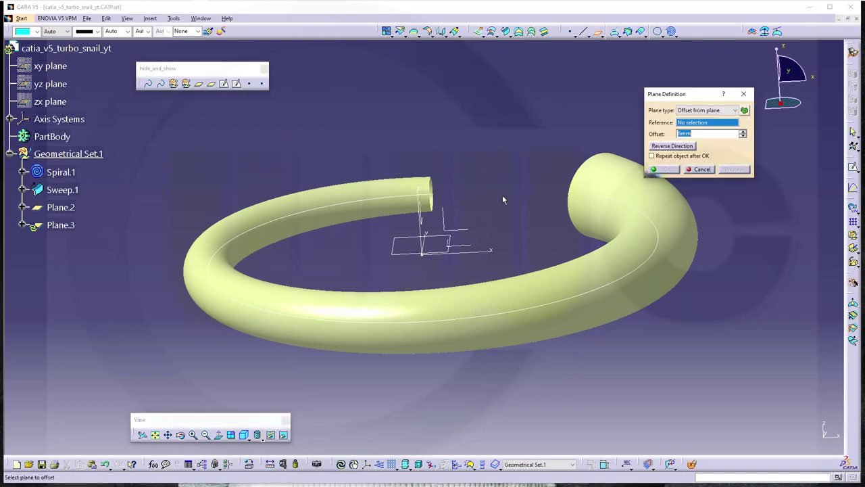
pyautogui.moveTo(450, 269); pyautogui.dragTo(424, 252, button='middle')
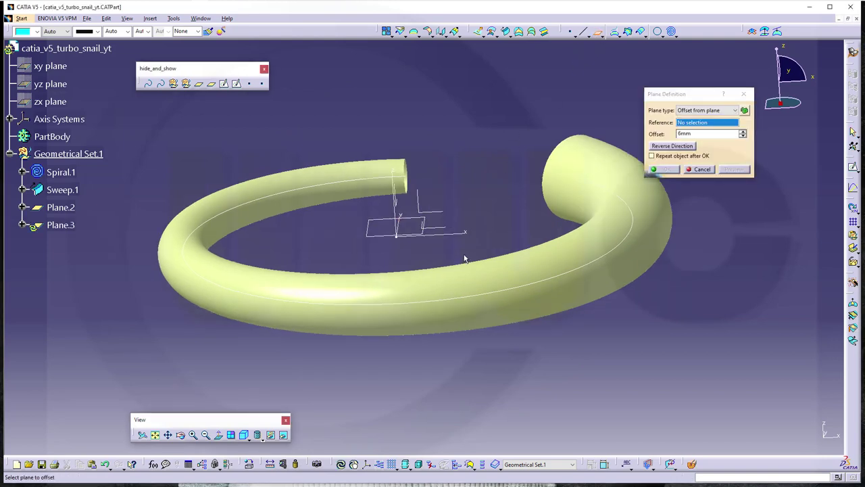
pyautogui.click(454, 234)
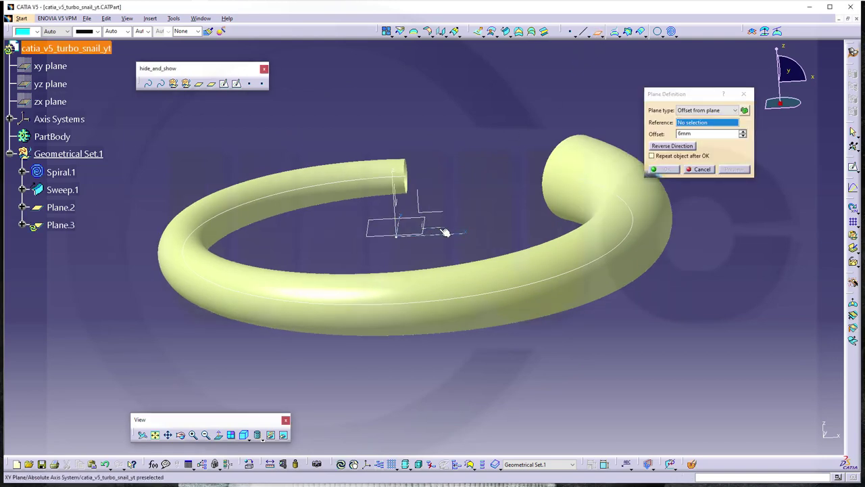
pyautogui.click(671, 146)
pyautogui.click(668, 170)
# - Split the tapered sweep with the upper offset plane, keeping both sides
pyautogui.moveTo(508, 150)
pyautogui.mouseDown(button='middle')
pyautogui.moveTo(522, 164)
pyautogui.moveTo(500, 138)
pyautogui.moveTo(507, 155)
pyautogui.mouseUp(button='middle')
pyautogui.click(400, 31)
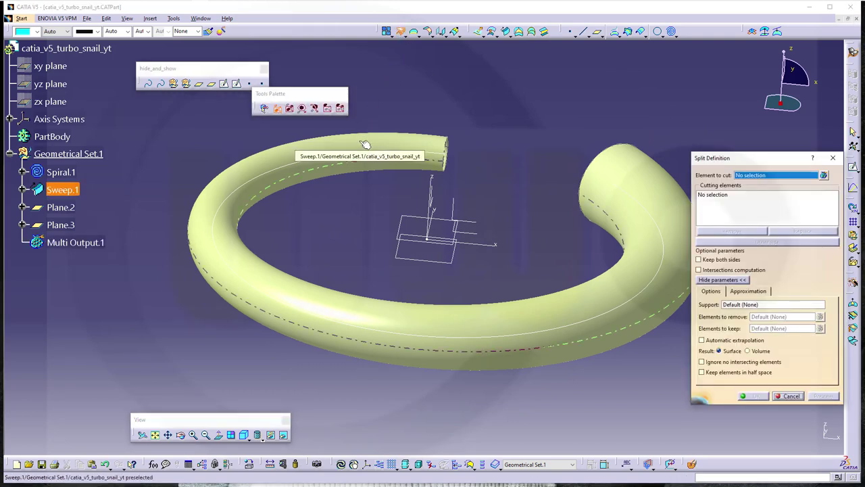
pyautogui.click(365, 144)
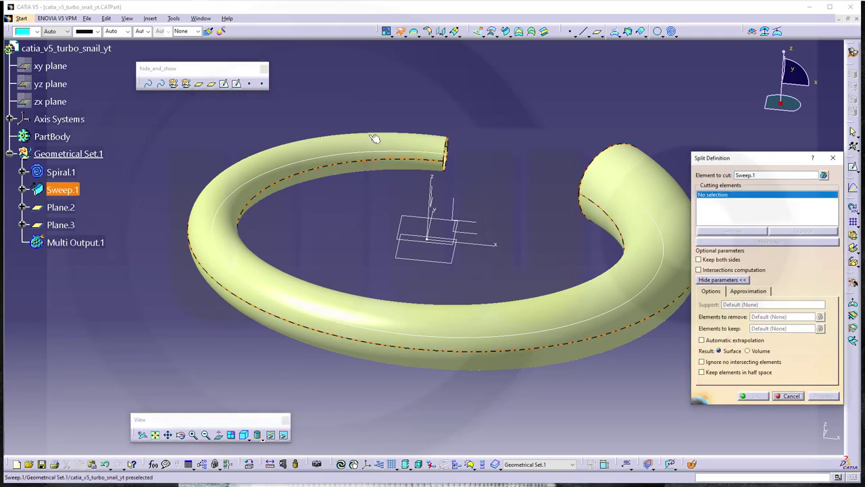
pyautogui.click(404, 228)
pyautogui.click(699, 260)
pyautogui.click(758, 396)
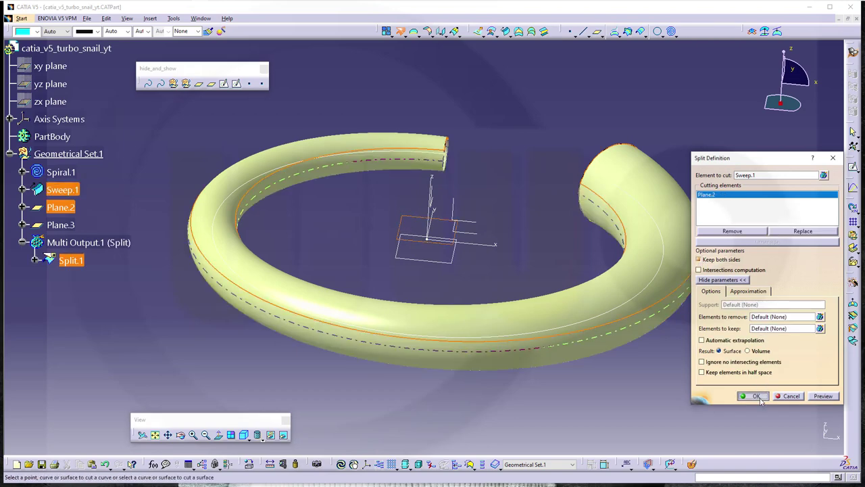
# - Colour the lower part of the split sweep greyish blue to tell it from the upper part
pyautogui.click(71, 261)
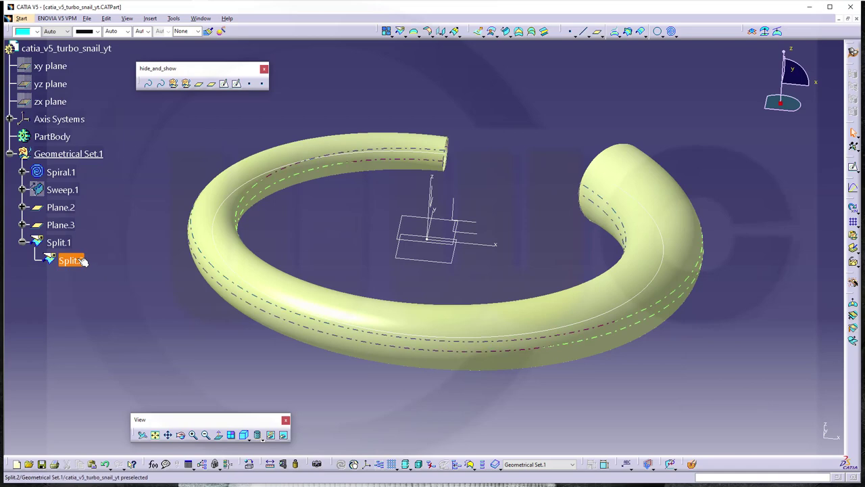
pyautogui.click(37, 31)
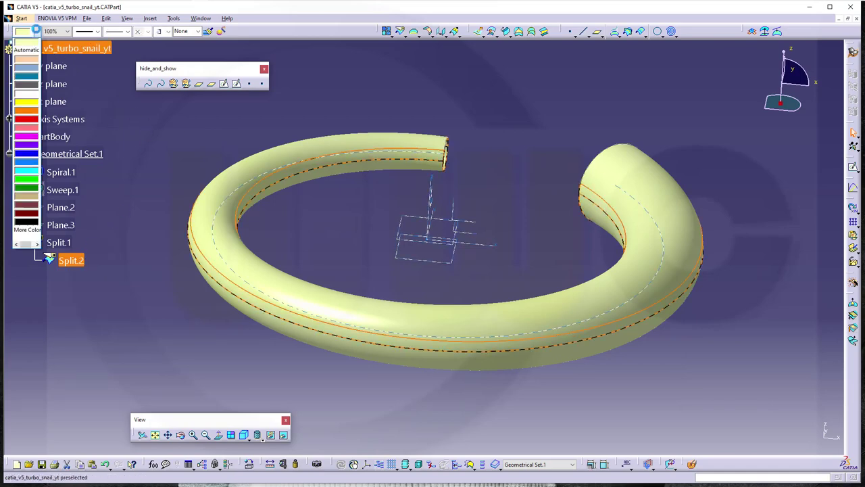
pyautogui.click(31, 70)
pyautogui.click(436, 160)
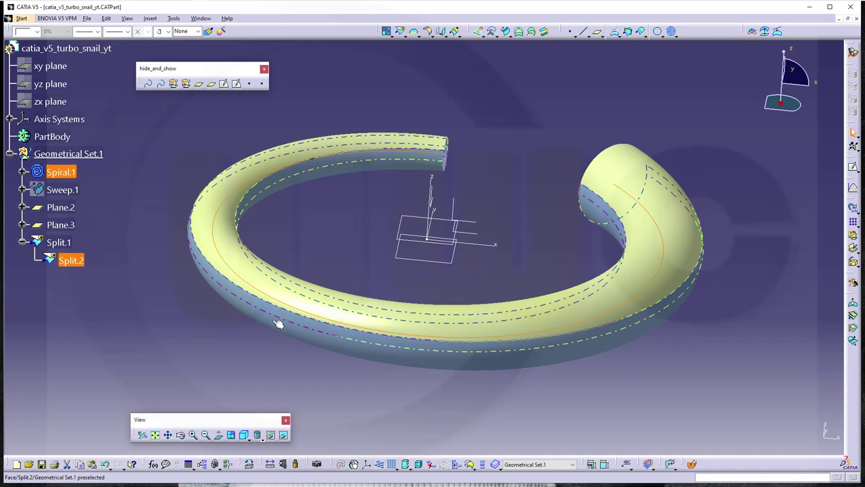
pyautogui.click(379, 71)
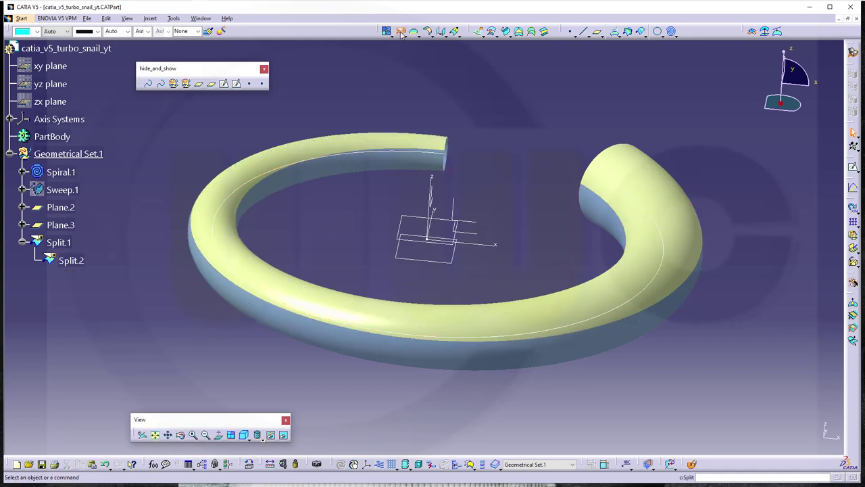
# - Split the lower part of the sweep with the lower offset plane, keeping both sides
pyautogui.click(400, 31)
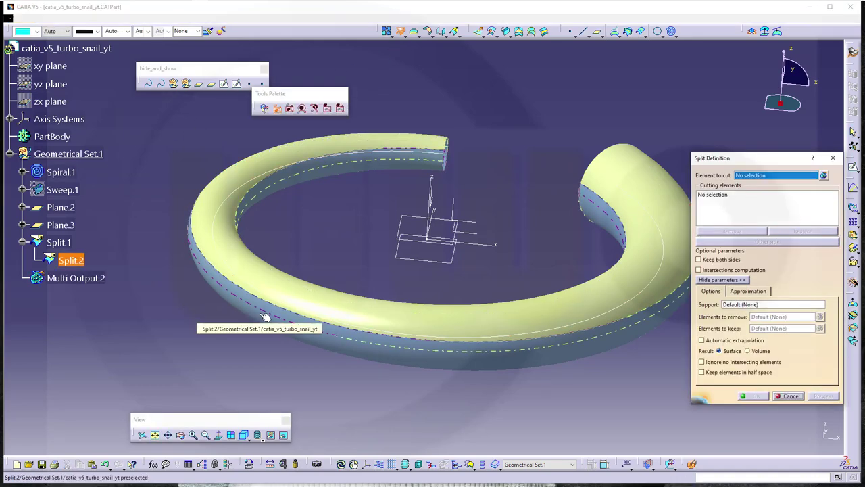
pyautogui.click(265, 317)
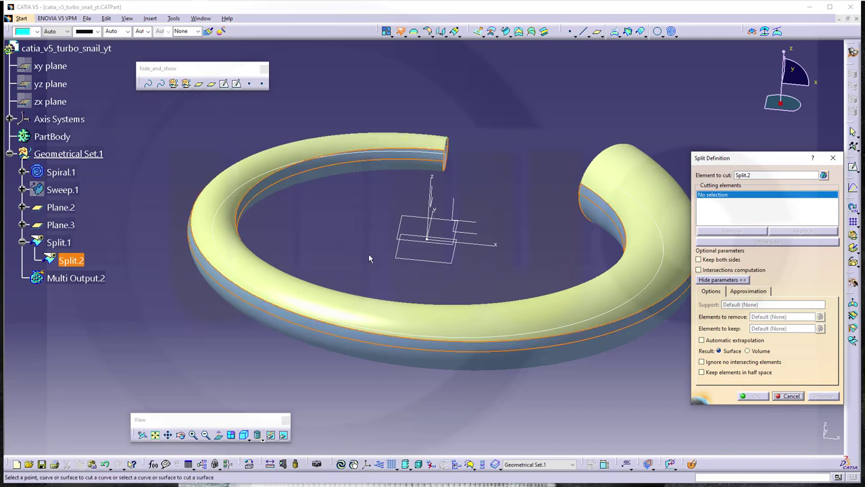
pyautogui.click(401, 258)
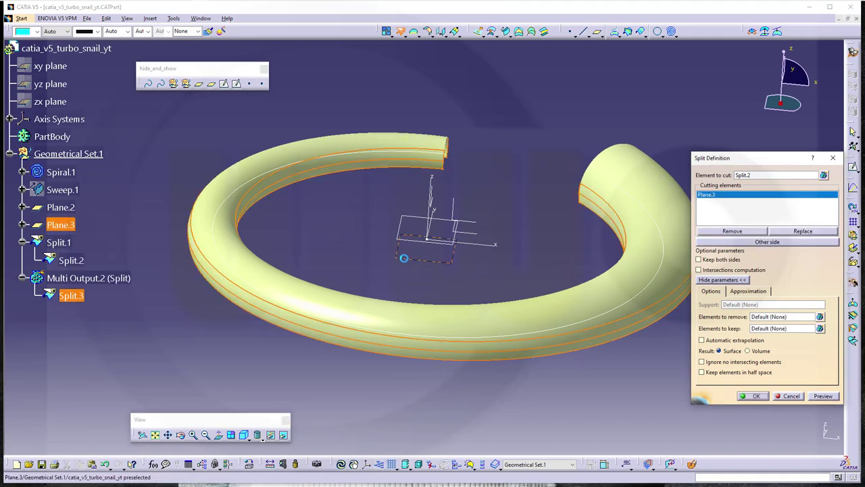
pyautogui.click(700, 260)
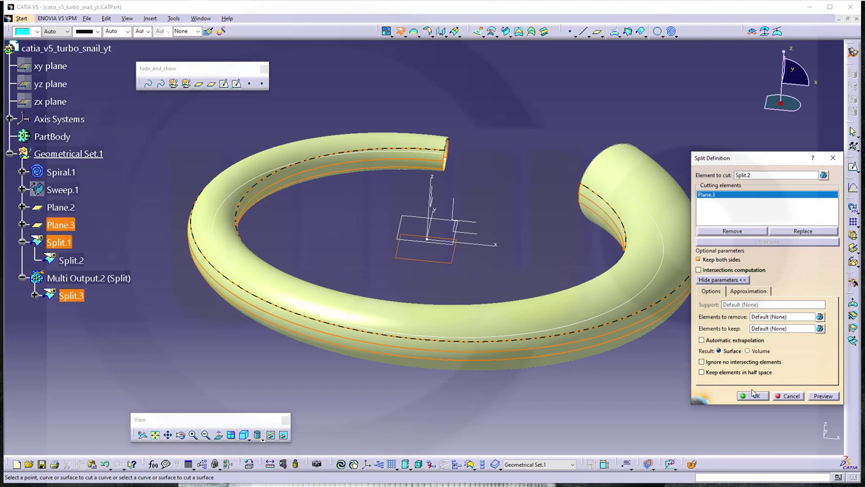
pyautogui.click(757, 397)
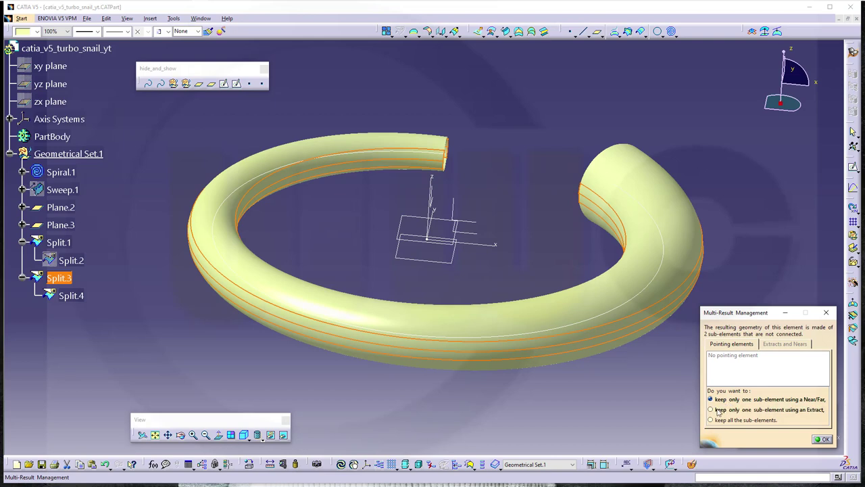
# - Keep only the outer strip of the middle band with a point-continuity Extract
pyautogui.click(712, 409)
pyautogui.click(394, 343)
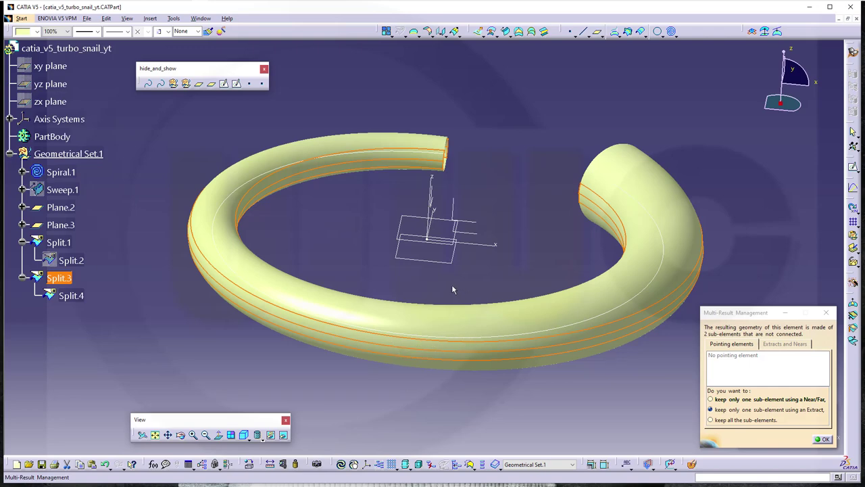
pyautogui.moveTo(491, 255); pyautogui.dragTo(493, 263, button='middle')
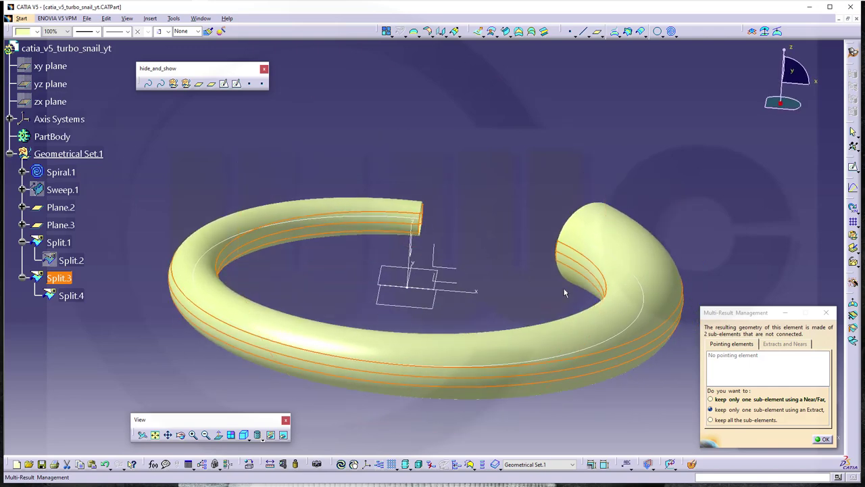
pyautogui.click(824, 440)
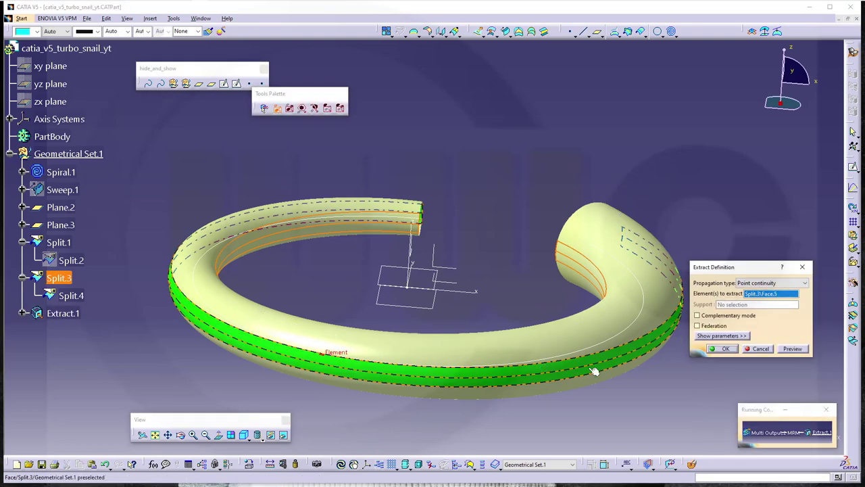
pyautogui.click(723, 349)
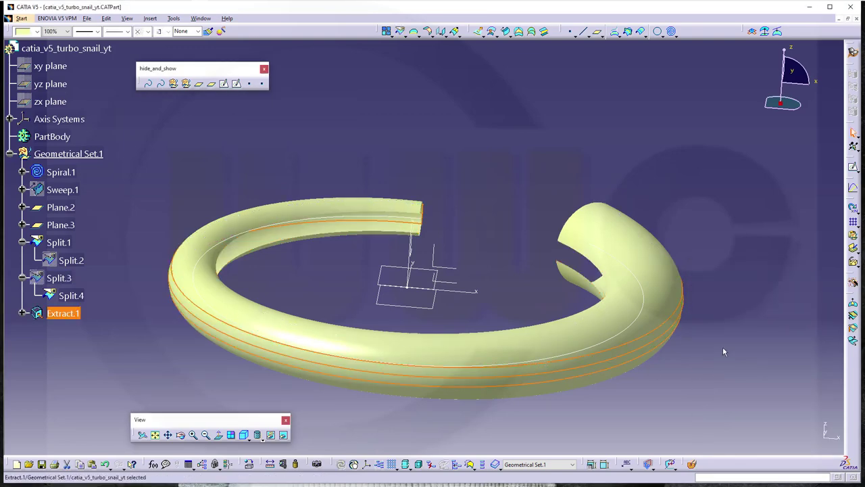
# - Try to join the upper and lower split surfaces without the extracted outer strip, using a 0.001 mm merging distance
pyautogui.moveTo(442, 291); pyautogui.dragTo(446, 219, button='middle')
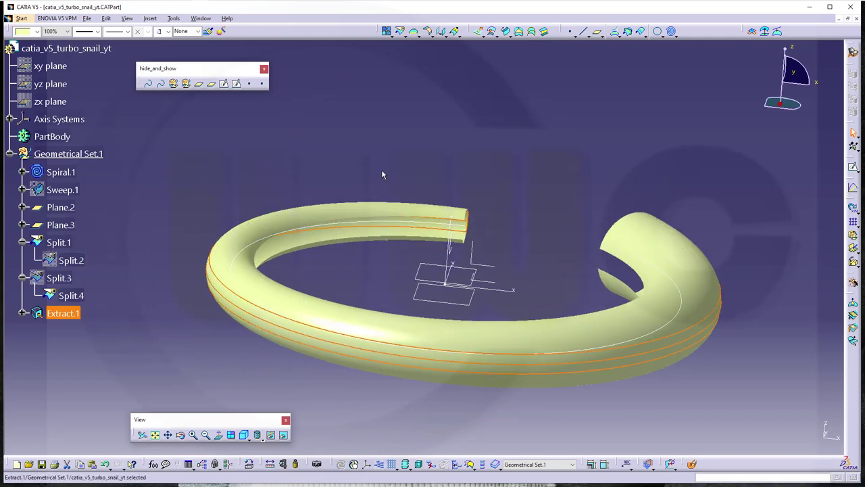
pyautogui.click(388, 34)
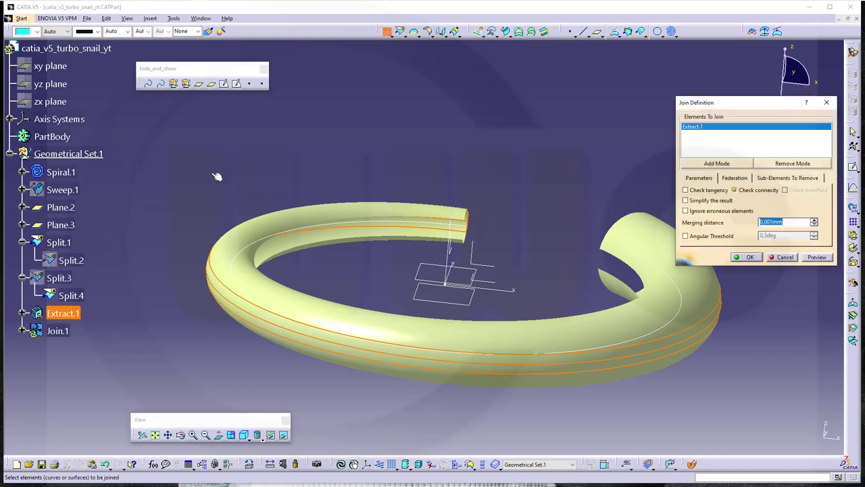
pyautogui.click(358, 208)
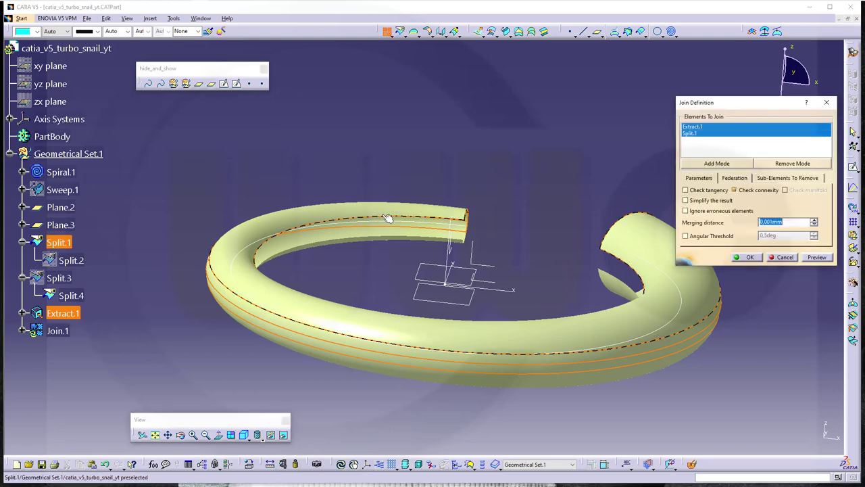
pyautogui.click(378, 238)
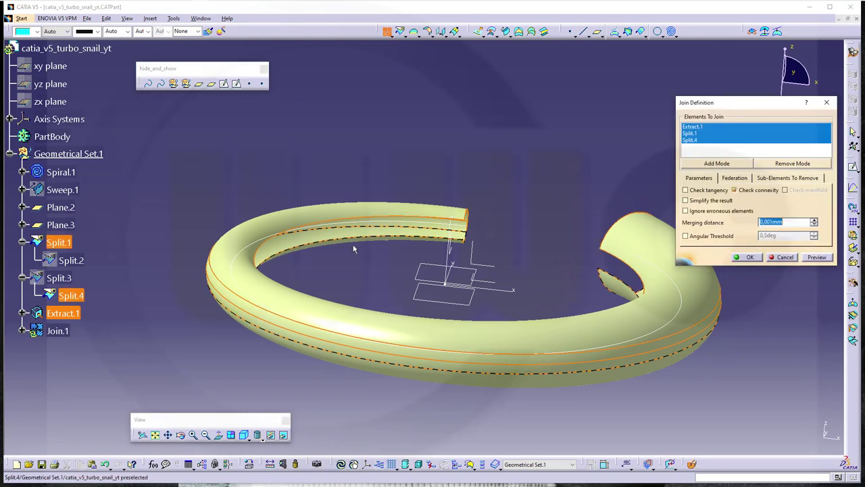
pyautogui.click(317, 334)
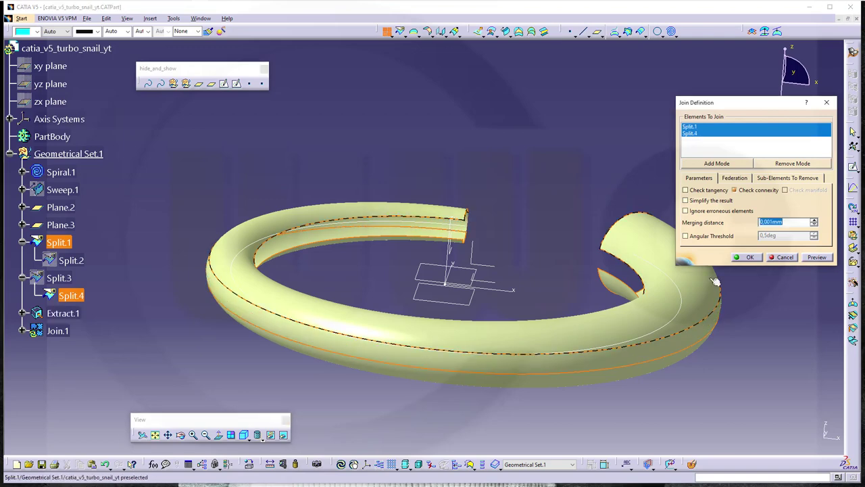
pyautogui.click(749, 258)
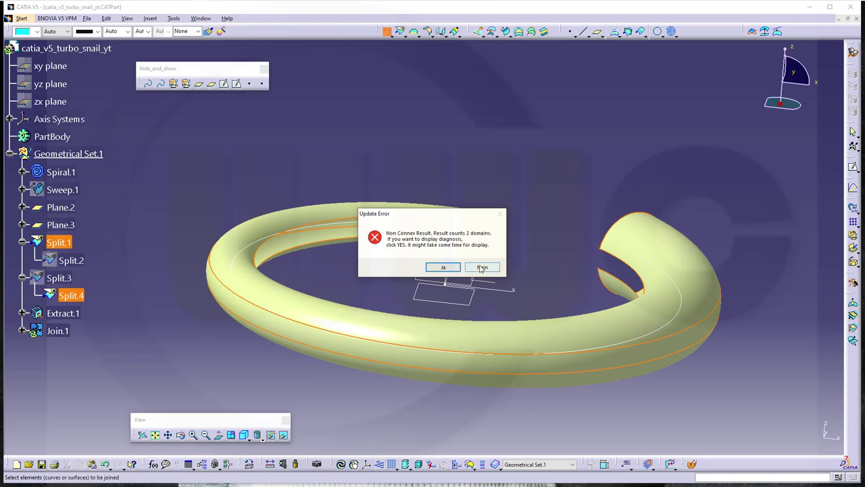
pyautogui.click(453, 268)
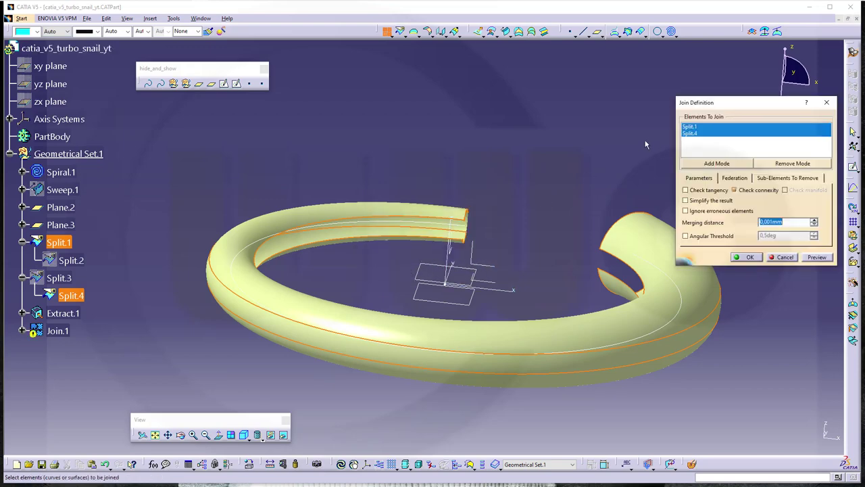
# - Add the extracted outer strip to the join and create the joined surface
pyautogui.moveTo(583, 154); pyautogui.dragTo(371, 179, button='middle')
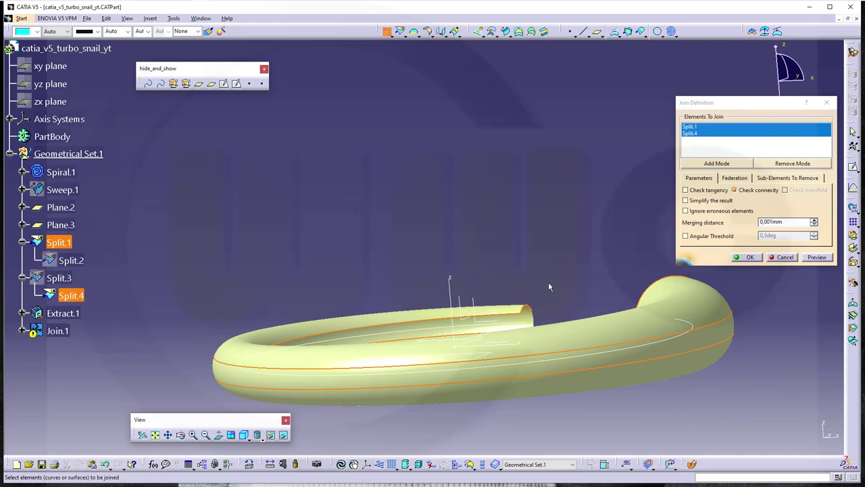
pyautogui.click(604, 361)
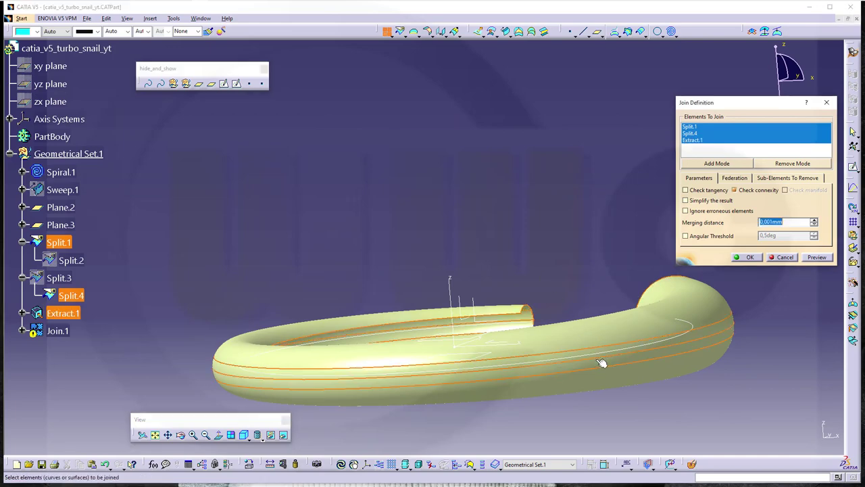
pyautogui.click(749, 259)
# - Start a linear two-limits sweep and extract the shell's lower inner edge, without propagation, as the first guide curve
pyautogui.moveTo(541, 179); pyautogui.dragTo(478, 205, button='middle')
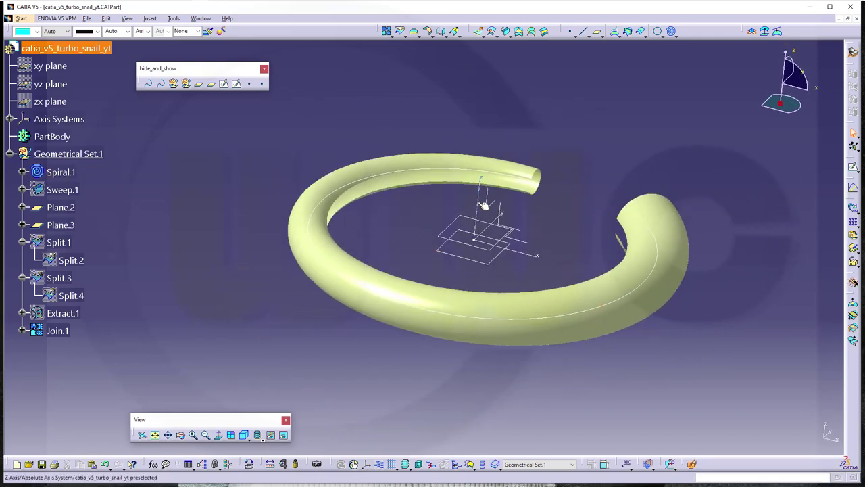
pyautogui.moveTo(550, 211); pyautogui.dragTo(485, 185, button='middle')
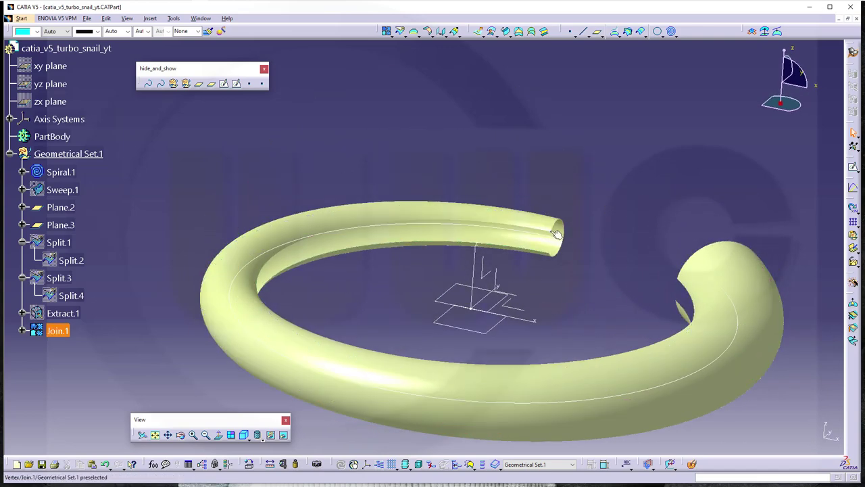
pyautogui.moveTo(406, 304)
pyautogui.mouseDown(button='middle')
pyautogui.moveTo(406, 279)
pyautogui.moveTo(405, 287)
pyautogui.mouseUp(button='middle')
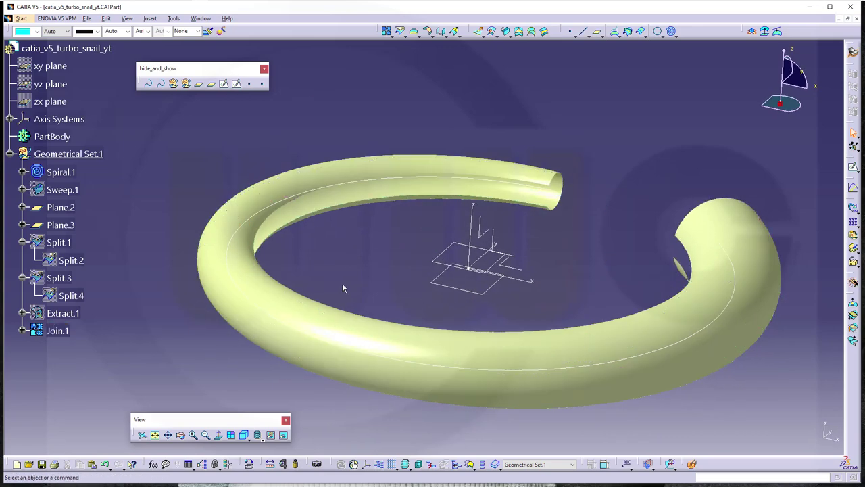
pyautogui.click(509, 34)
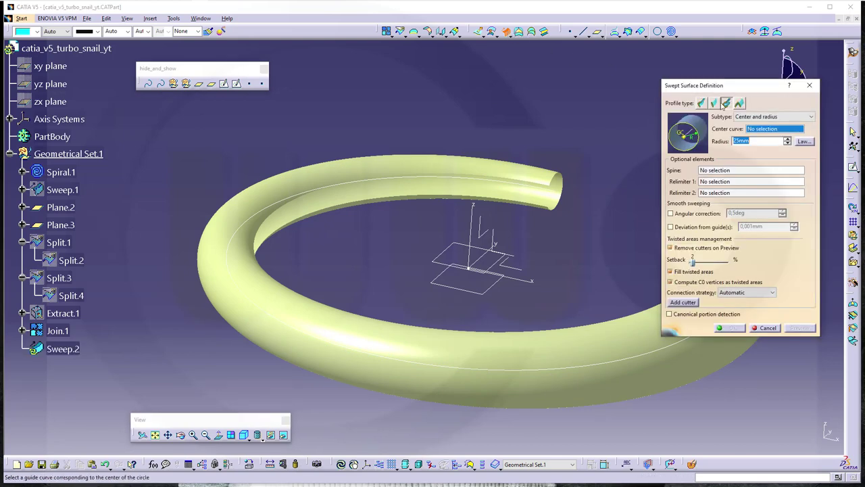
pyautogui.click(714, 103)
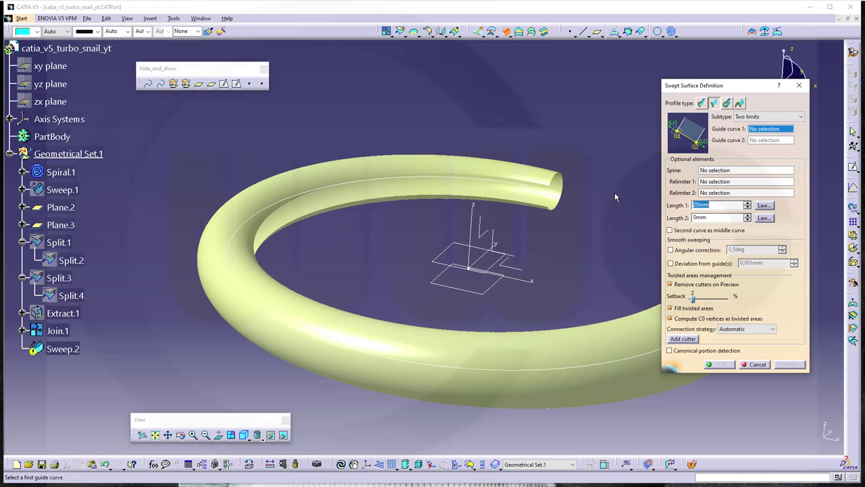
pyautogui.rightClick(757, 131)
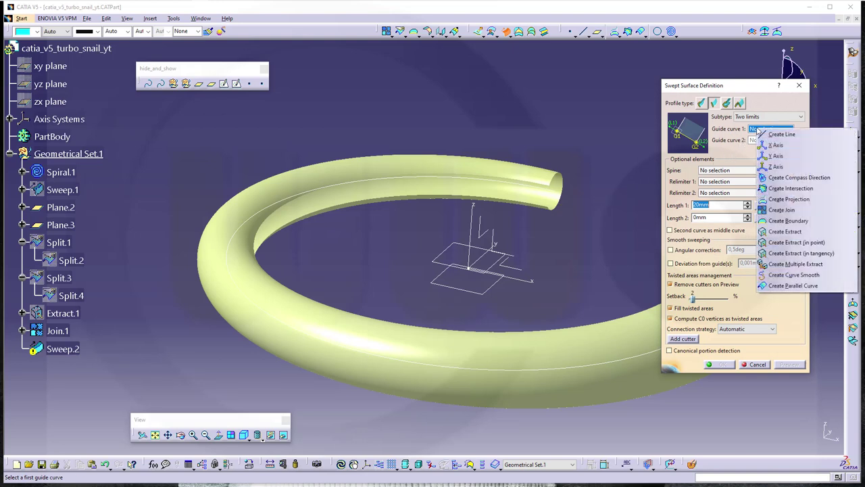
pyautogui.click(784, 232)
pyautogui.click(536, 206)
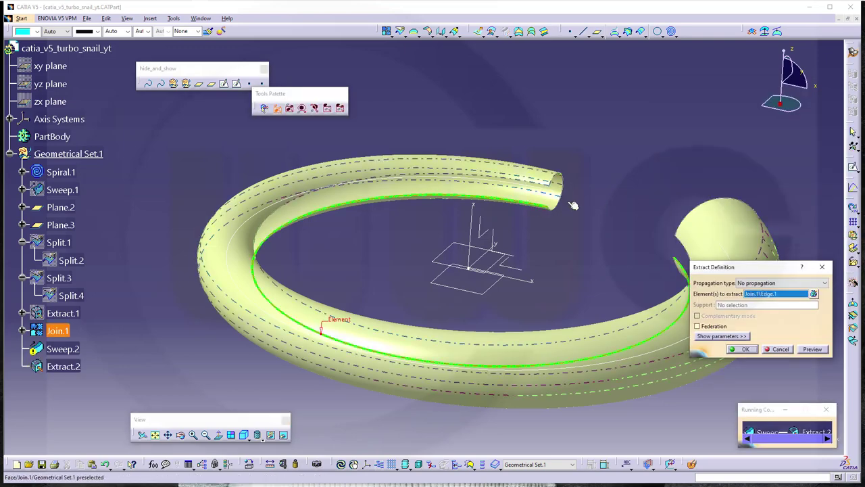
pyautogui.click(742, 348)
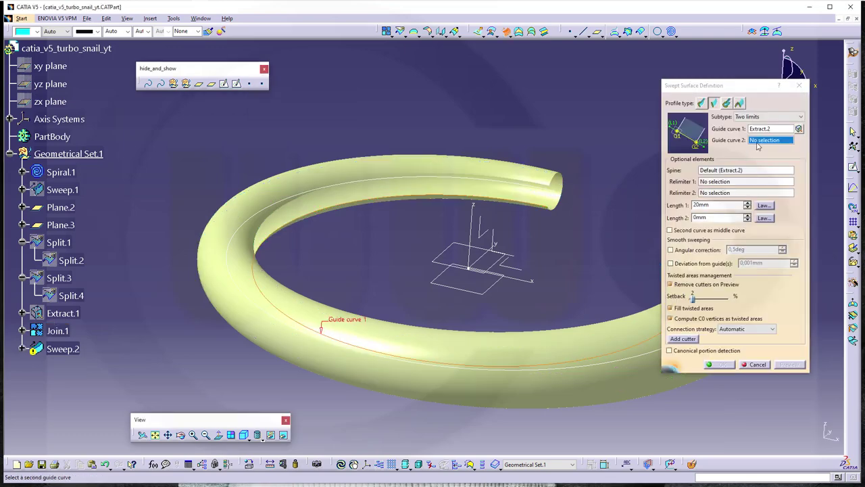
# - Extract the shell's upper inner edge, without propagation, as the sweep's second guide curve
pyautogui.rightClick(757, 147)
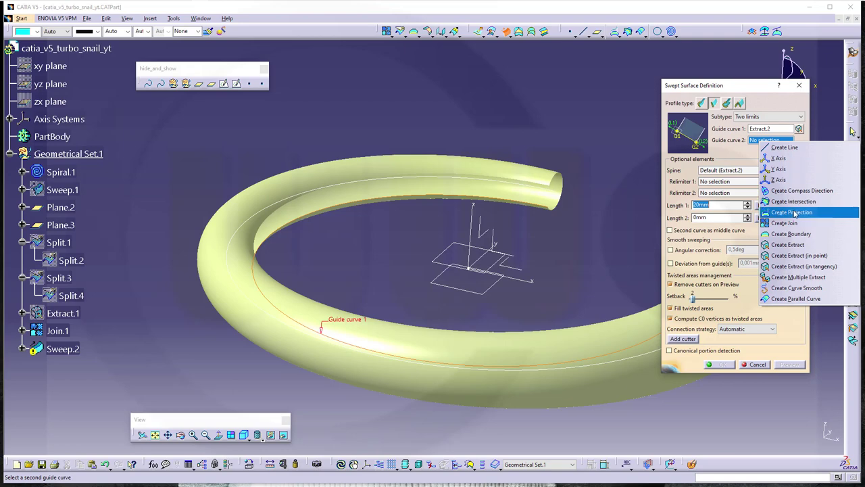
pyautogui.click(789, 244)
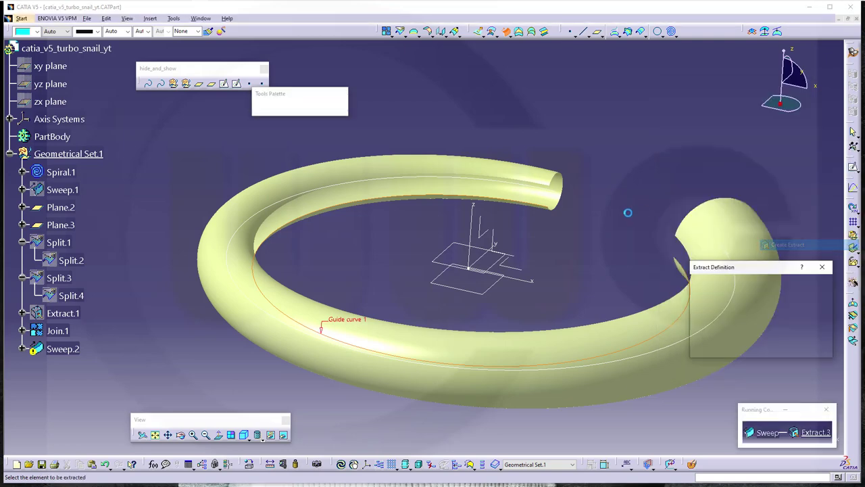
pyautogui.click(549, 181)
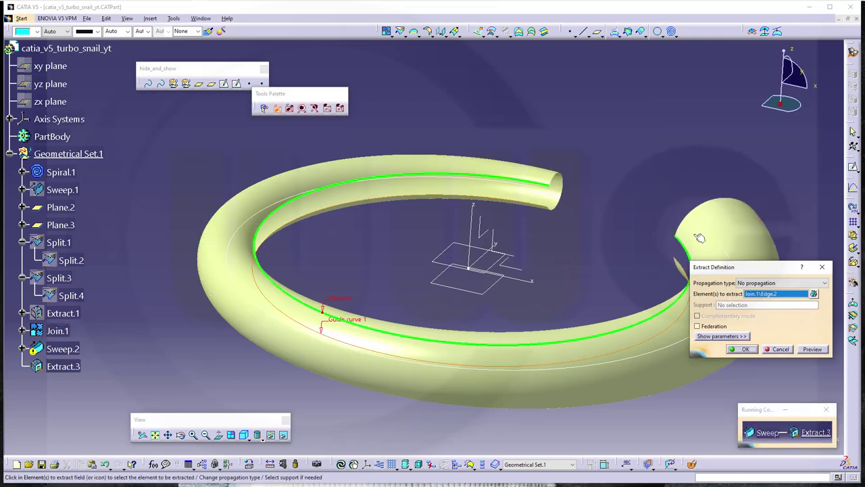
pyautogui.click(741, 349)
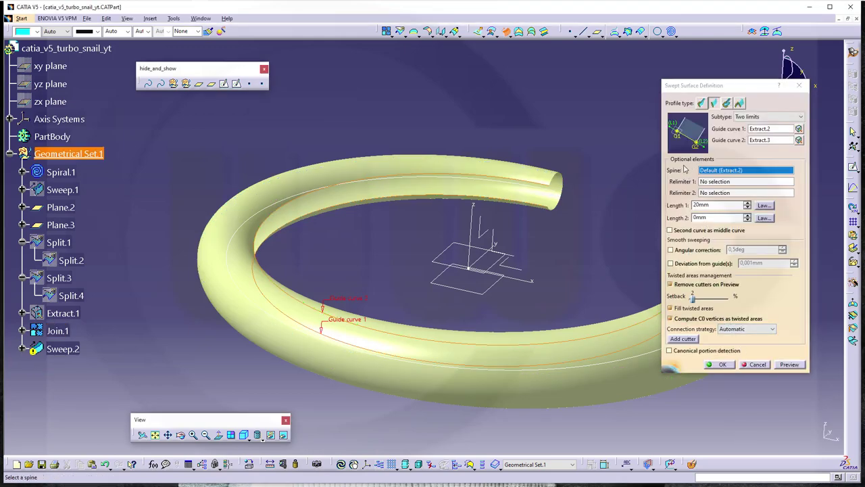
# - Use the spiral as the sweep's spine, set Length 1 to 0 mm and create the linear swept surface
pyautogui.click(530, 188)
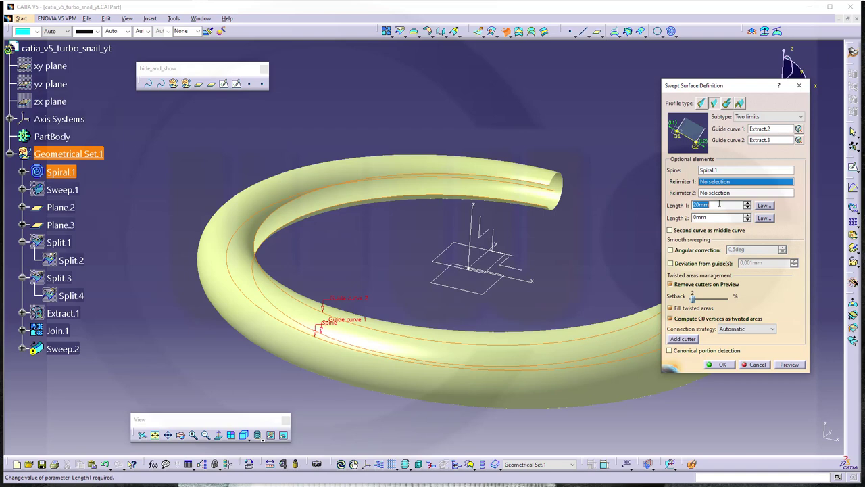
pyautogui.write('0')
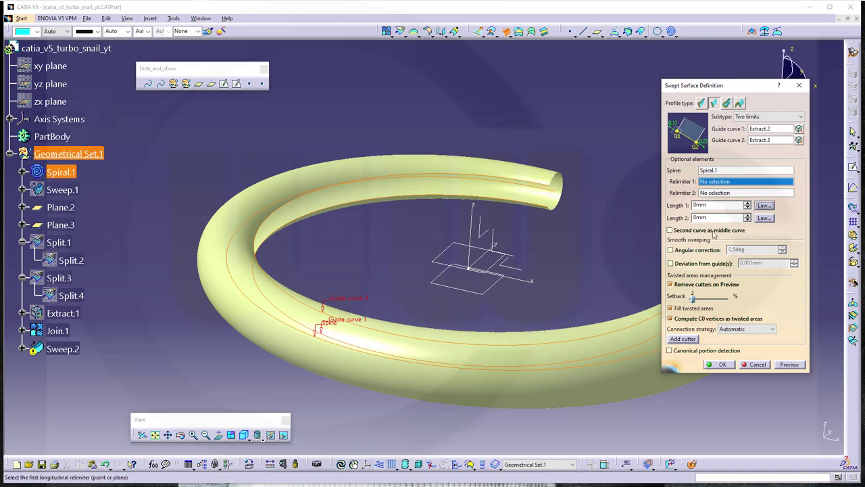
pyautogui.click(789, 365)
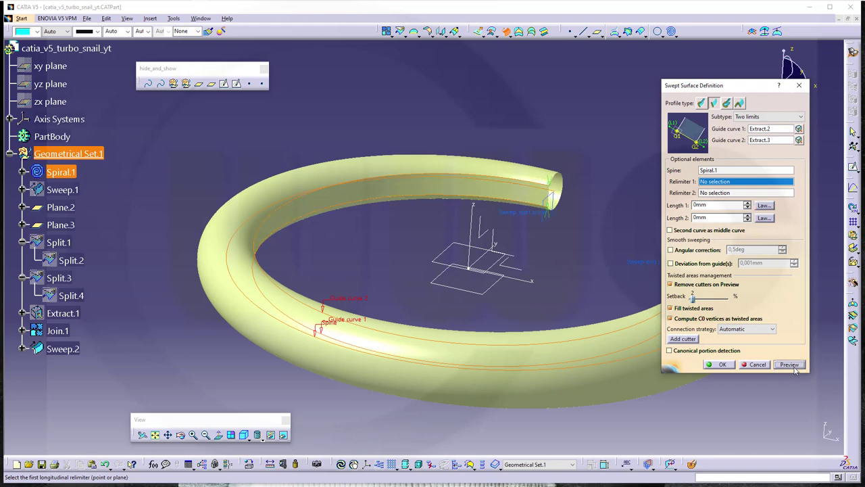
pyautogui.moveTo(629, 270); pyautogui.dragTo(542, 260, button='middle')
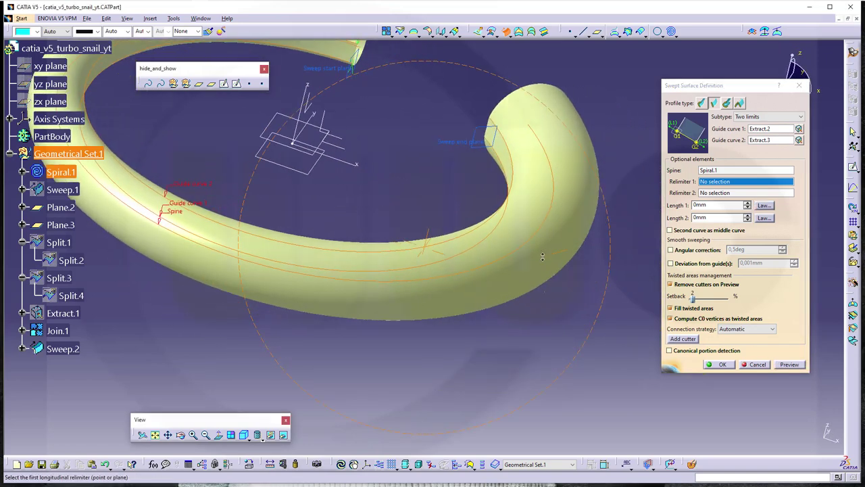
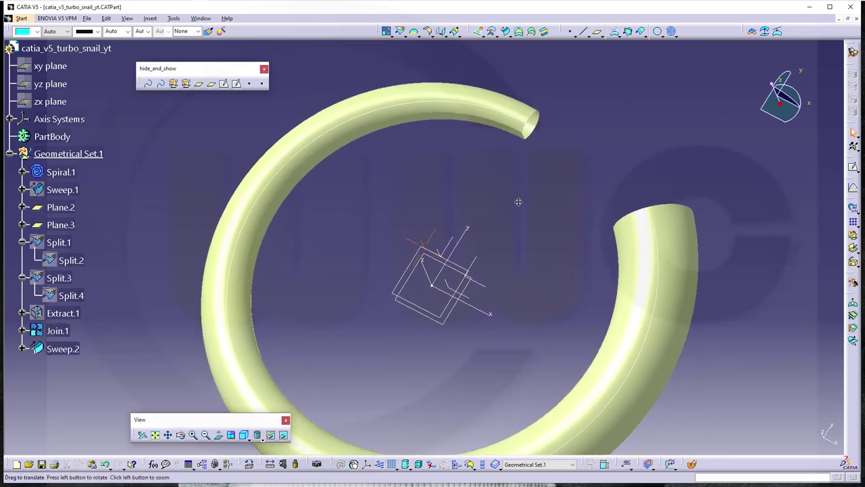
# - Hide the joined shell surface to isolate the linear swept strip
pyautogui.rightClick(489, 110)
pyautogui.click(504, 136)
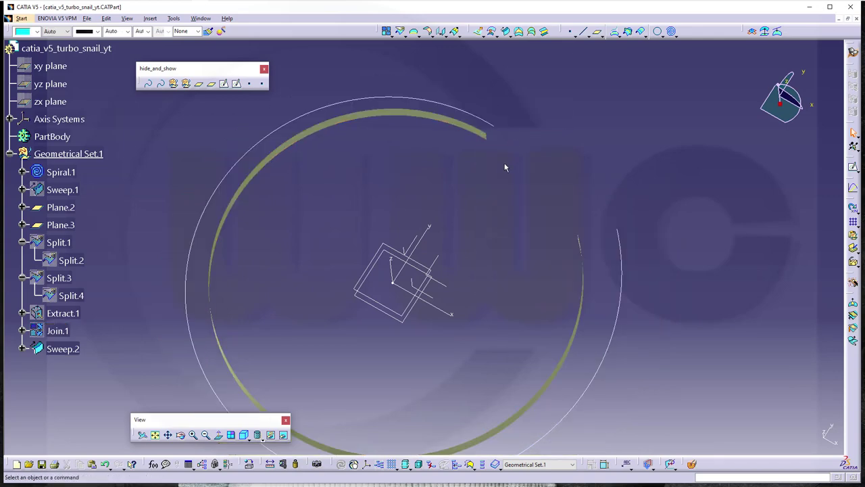
pyautogui.moveTo(448, 174); pyautogui.dragTo(631, 195, button='middle')
pyautogui.moveTo(424, 207); pyautogui.dragTo(440, 248, button='middle')
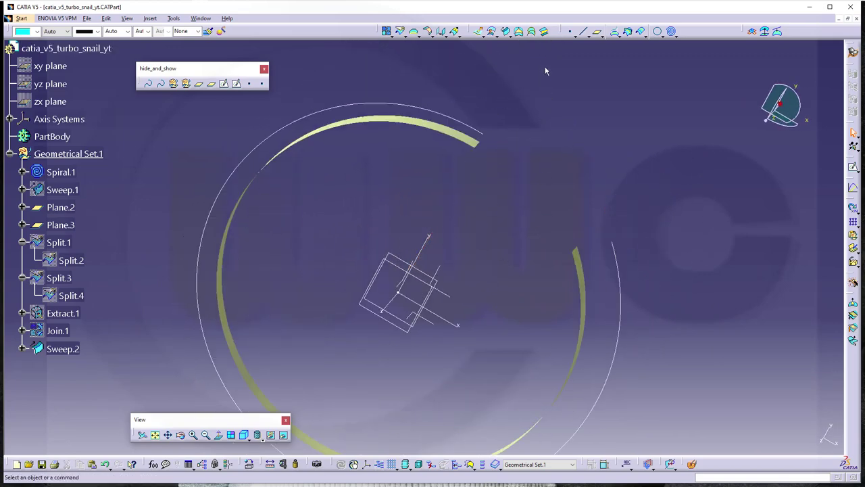
# - Define a blend between the two end edges of the swept strip, with the strip as support and tangency continuity on both sides
pyautogui.click(544, 32)
pyautogui.moveTo(505, 177); pyautogui.dragTo(458, 219, button='middle')
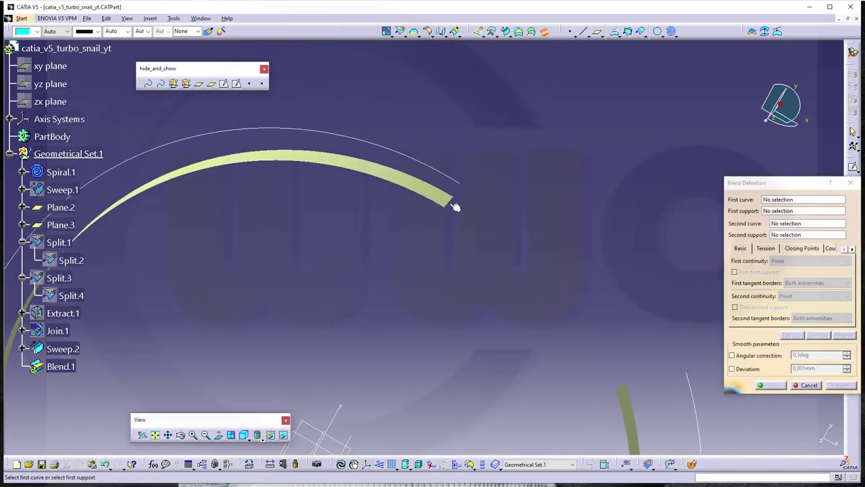
pyautogui.click(459, 212)
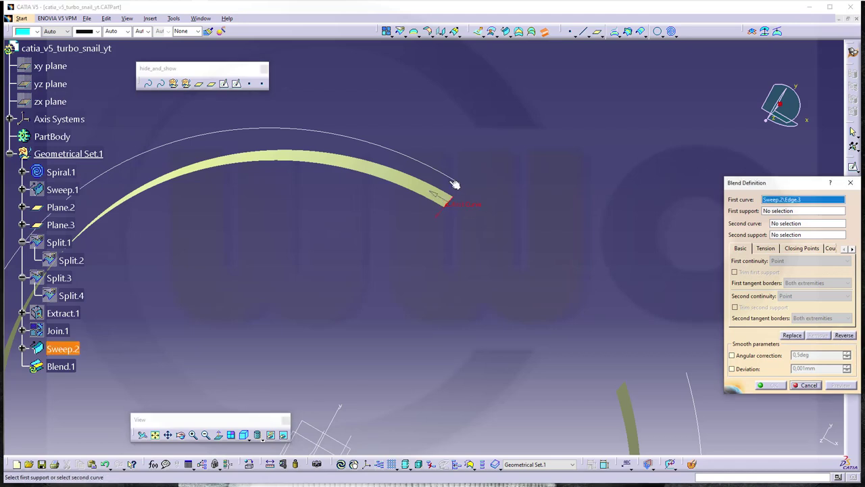
pyautogui.click(424, 189)
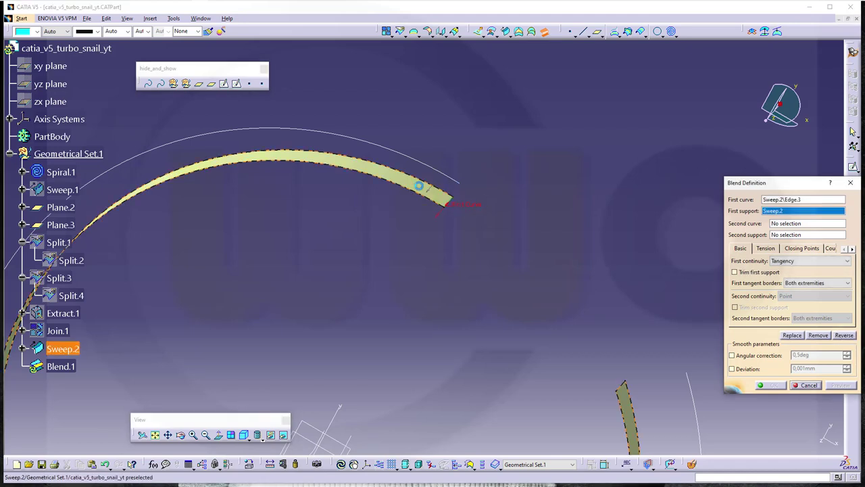
pyautogui.moveTo(543, 251); pyautogui.dragTo(487, 181, button='middle')
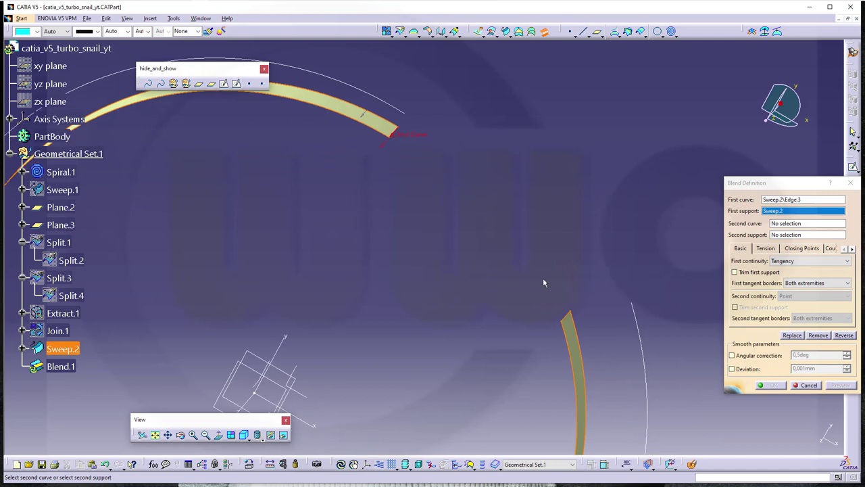
pyautogui.click(566, 315)
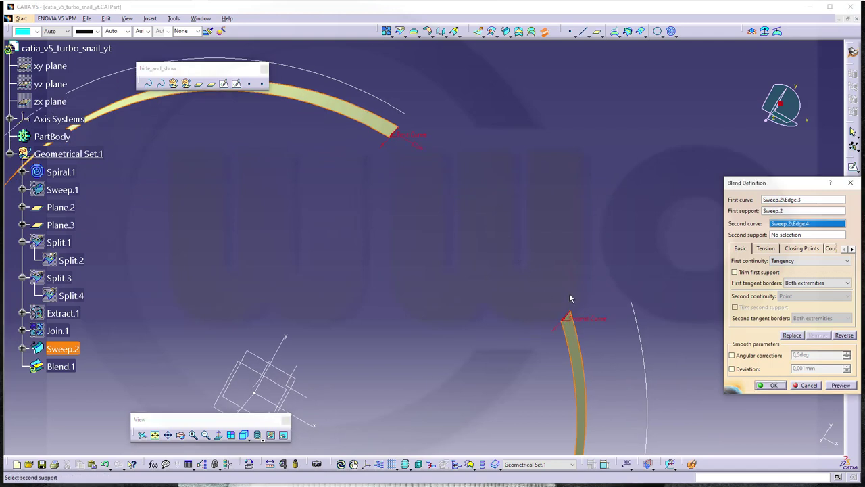
pyautogui.click(579, 343)
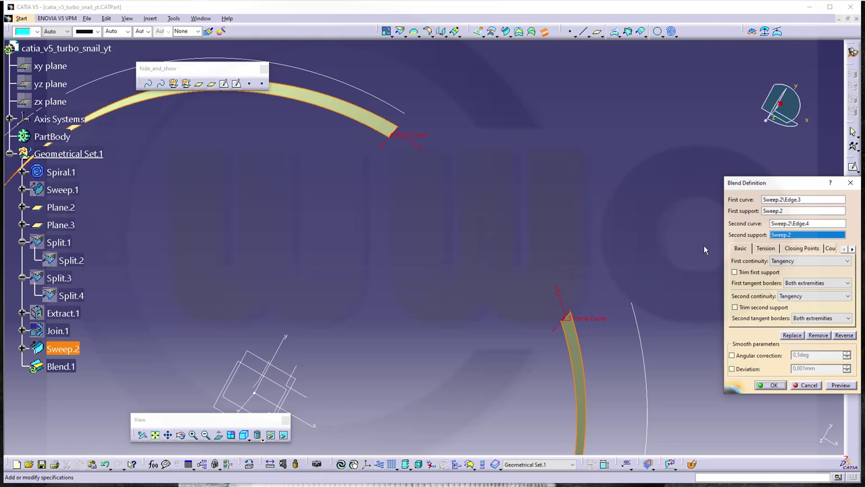
pyautogui.click(768, 250)
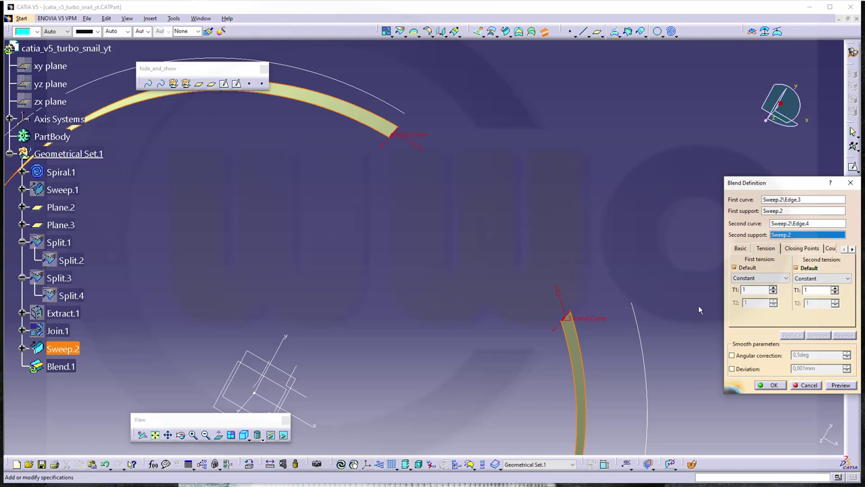
pyautogui.click(840, 384)
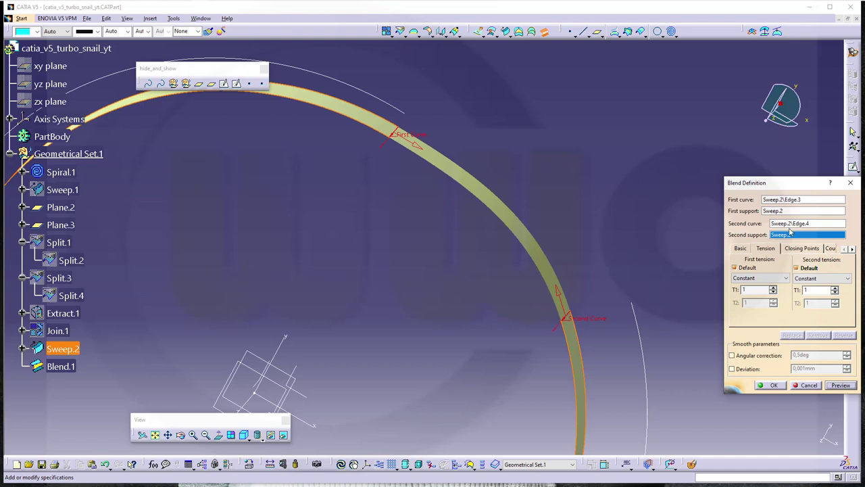
# - Try a second tension of 2.1 on the blend and preview it
pyautogui.click(835, 287)
pyautogui.click(835, 288)
pyautogui.click(835, 288)
pyautogui.click(835, 287)
pyautogui.click(835, 287)
pyautogui.click(840, 384)
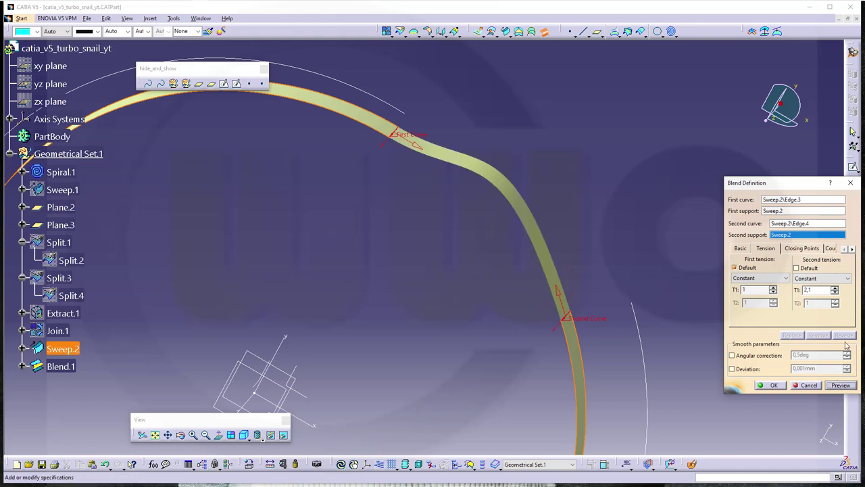
# - Set the blend's second tension to 0.5 and create the blend surface
pyautogui.click(835, 292)
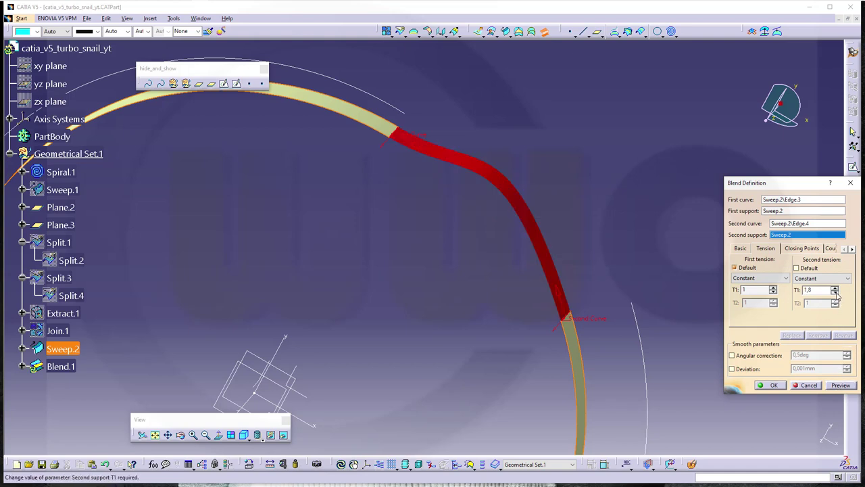
pyautogui.click(835, 292)
pyautogui.click(835, 292)
pyautogui.click(835, 292)
pyautogui.click(836, 292)
pyautogui.click(841, 385)
pyautogui.moveTo(548, 249); pyautogui.dragTo(588, 233, button='middle')
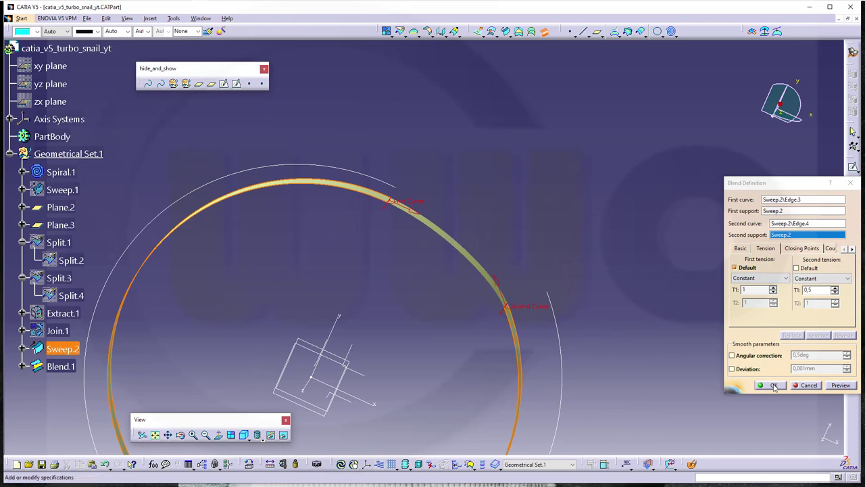
pyautogui.click(775, 386)
pyautogui.click(775, 385)
# - Define an Angle/Normal to plane reference plane, using the absolute axis system's z-axis as rotation axis and its yz plane as reference
pyautogui.moveTo(546, 286); pyautogui.dragTo(491, 274, button='middle')
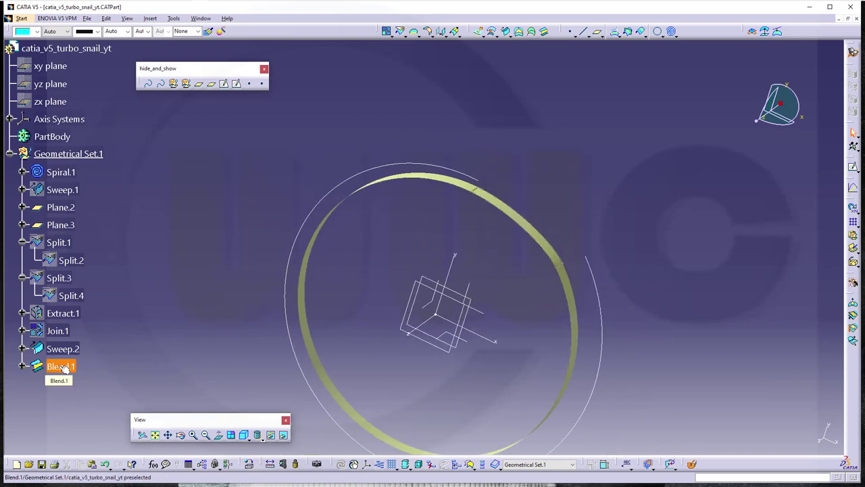
pyautogui.moveTo(313, 315); pyautogui.dragTo(406, 196, button='middle')
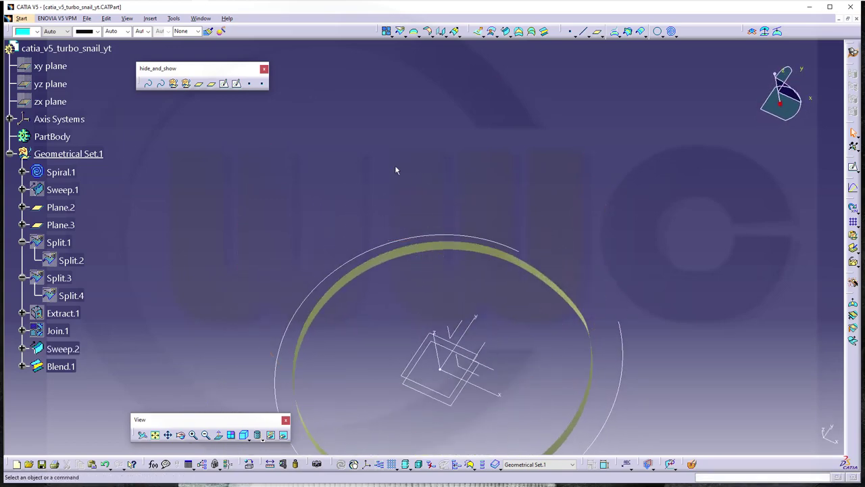
pyautogui.click(597, 31)
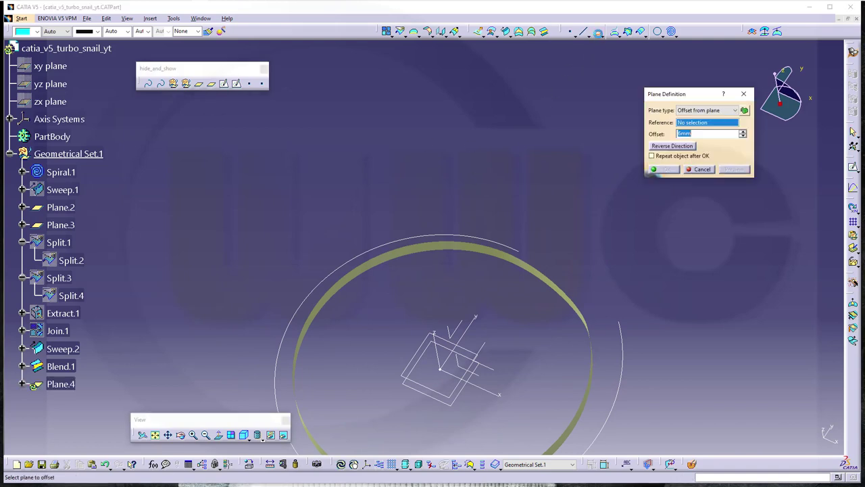
pyautogui.click(735, 110)
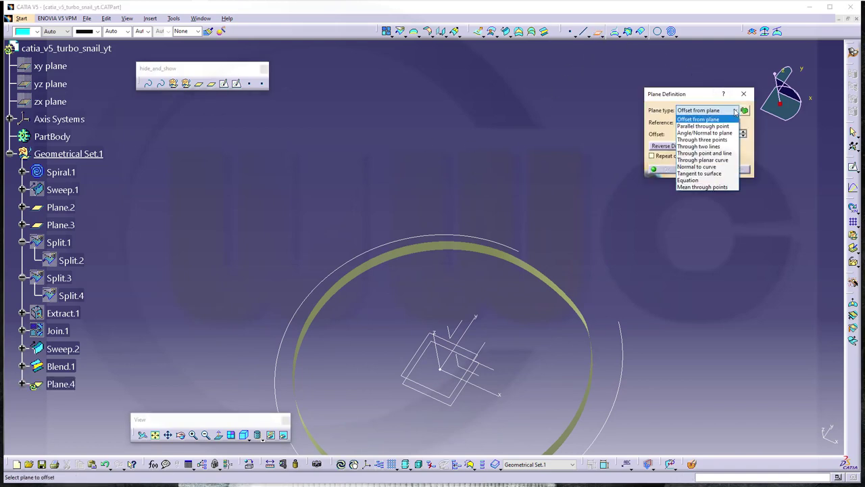
pyautogui.click(704, 133)
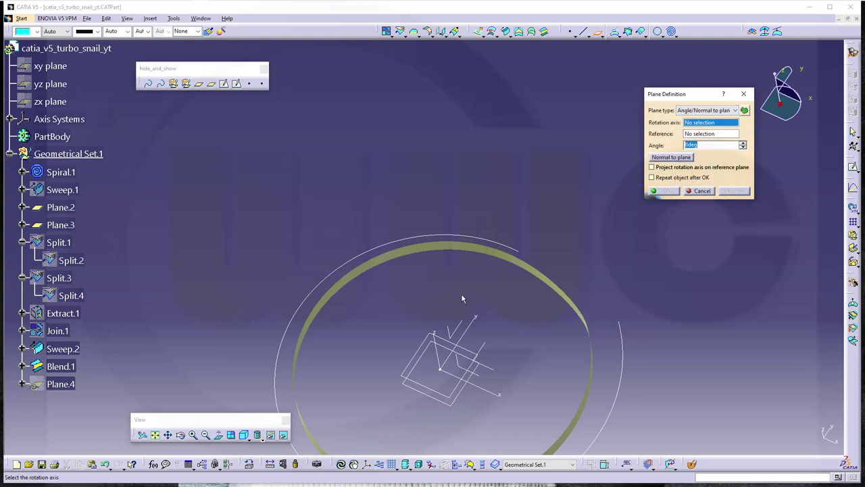
pyautogui.click(441, 352)
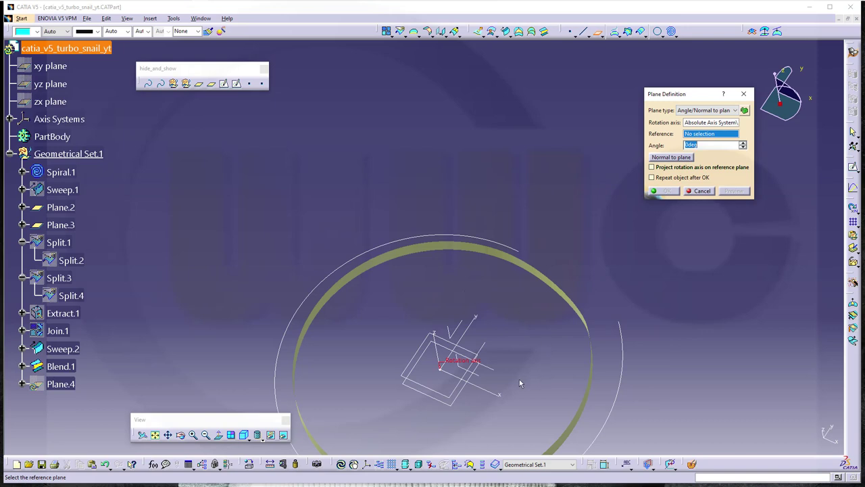
pyautogui.moveTo(510, 352); pyautogui.dragTo(446, 342, button='middle')
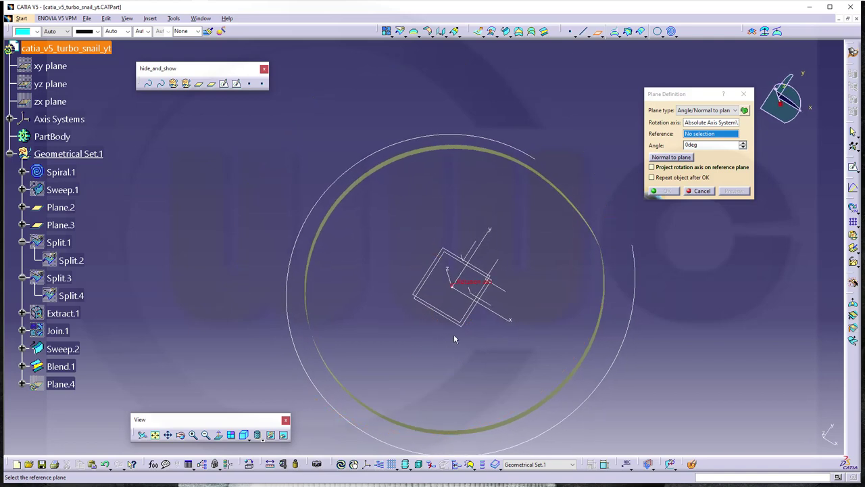
pyautogui.click(463, 259)
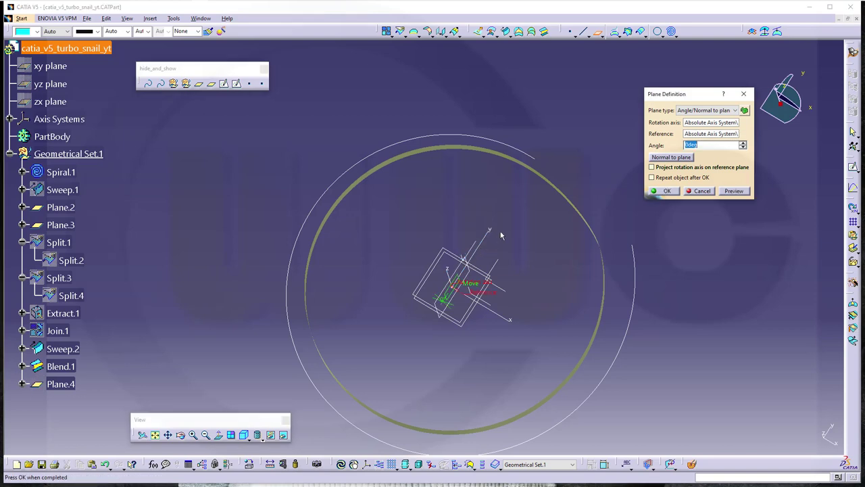
# - Try angles of 45deg and -45deg for the new reference plane
pyautogui.keyDown('ctrl'); pyautogui.moveTo(529, 297); pyautogui.dragTo(542, 273, button='middle'); pyautogui.keyUp('ctrl')
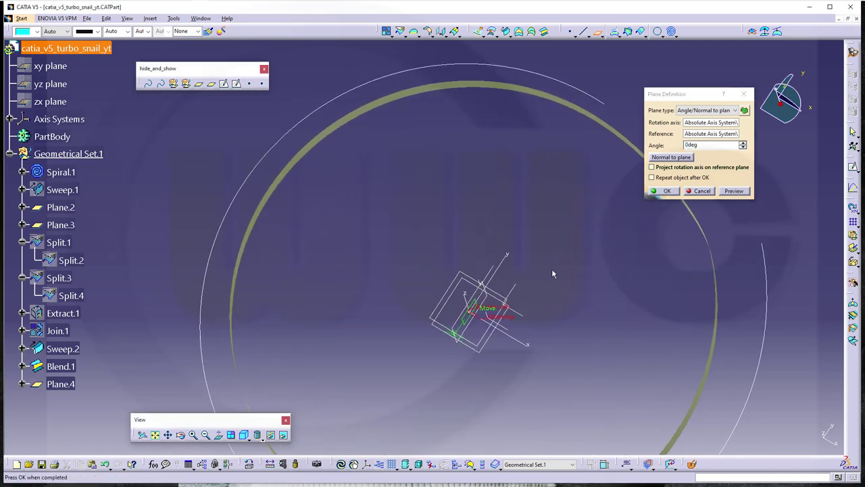
pyautogui.click(715, 145)
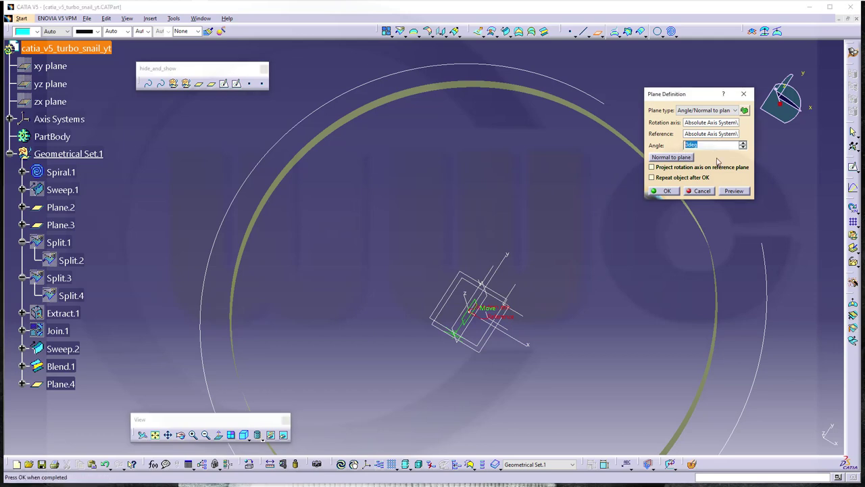
pyautogui.write('45')
pyautogui.press('Tab')
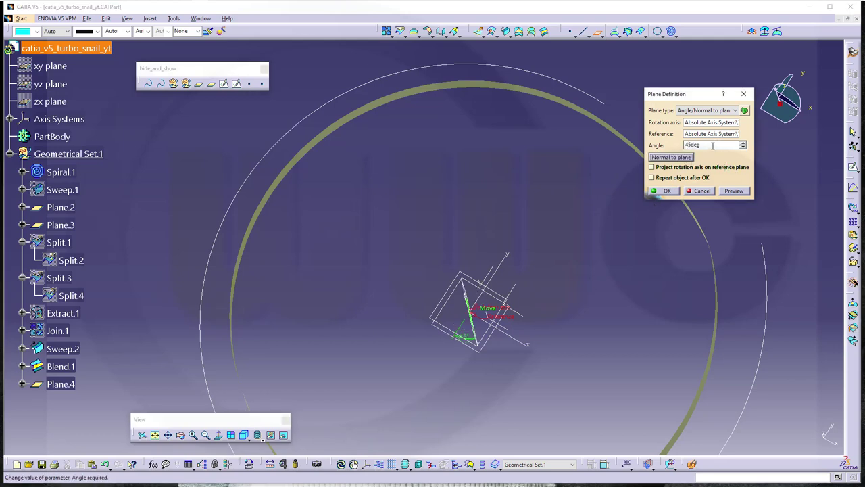
pyautogui.click(712, 146)
pyautogui.write('-45')
pyautogui.press('Tab')
pyautogui.moveTo(616, 251); pyautogui.dragTo(591, 228, button='middle')
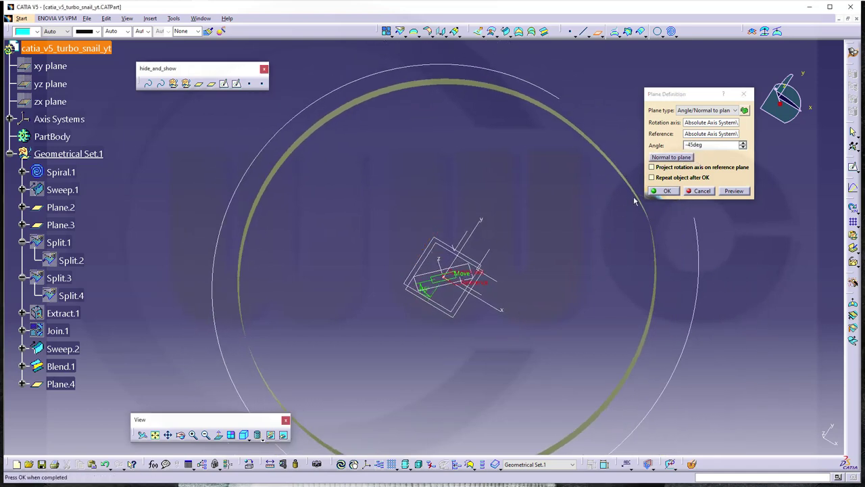
# - Set the plane's angle to -43deg and create the plane
pyautogui.click(710, 146)
pyautogui.write('-43')
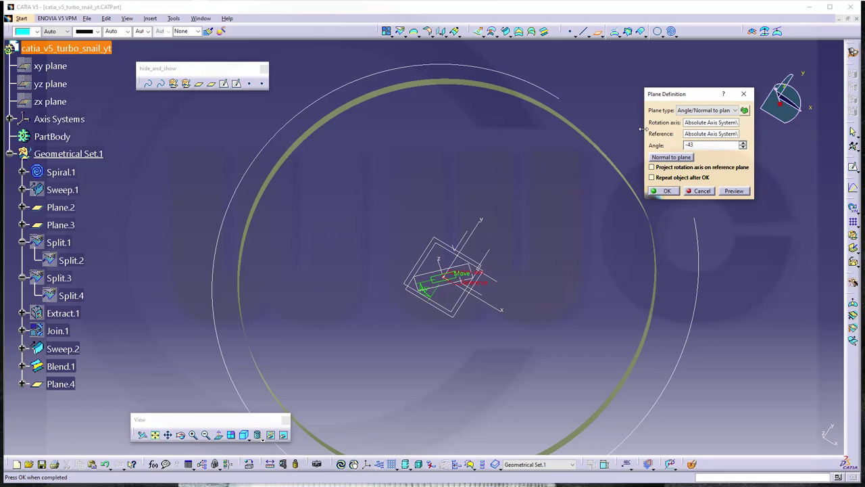
pyautogui.press('Tab')
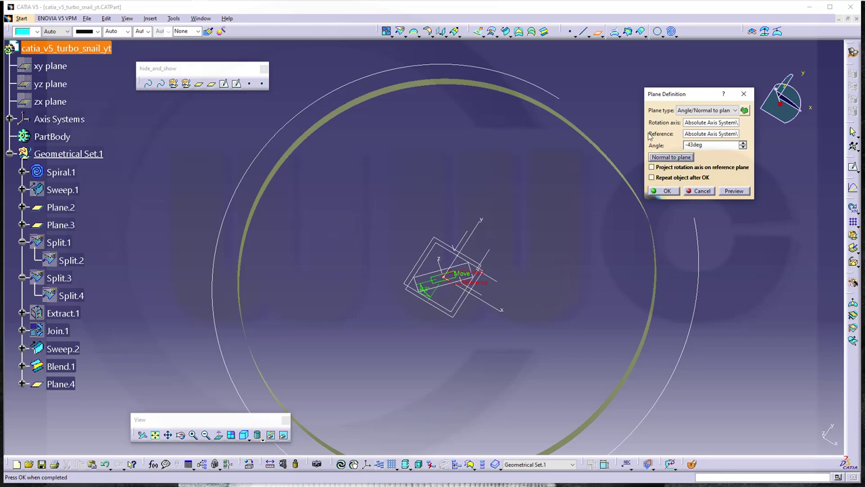
pyautogui.click(668, 191)
# - Split the blend surface with the new angled plane, keeping both sides
pyautogui.moveTo(539, 163)
pyautogui.mouseDown(button='middle')
pyautogui.moveTo(510, 192)
pyautogui.moveTo(589, 165)
pyautogui.moveTo(578, 189)
pyautogui.mouseUp(button='middle')
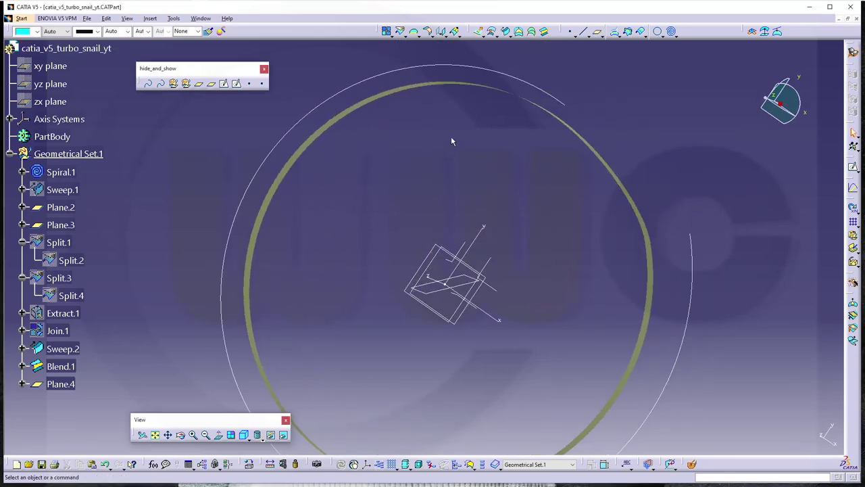
pyautogui.click(401, 31)
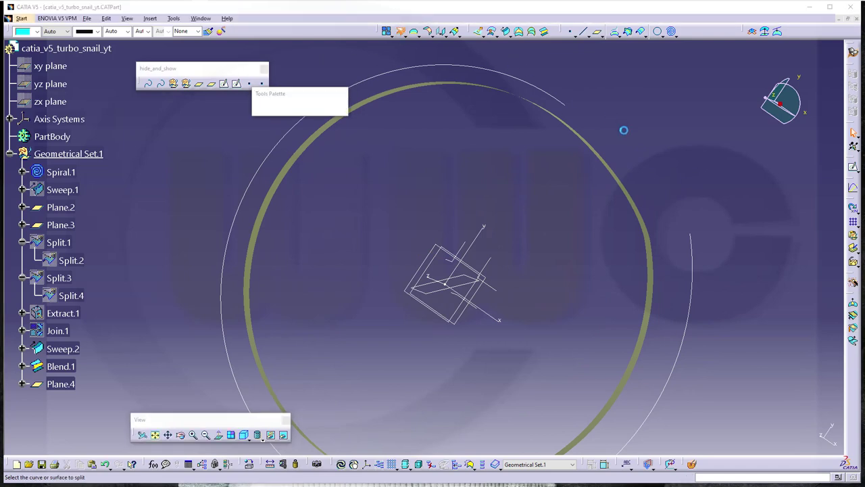
pyautogui.click(61, 367)
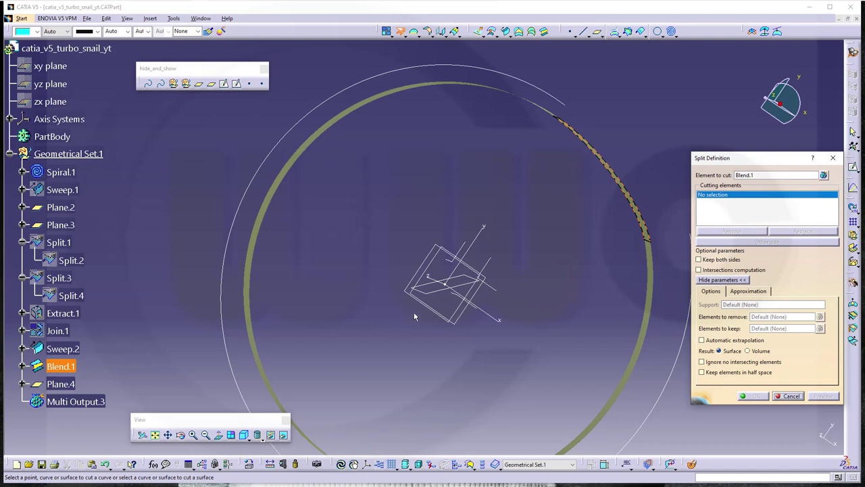
pyautogui.click(463, 289)
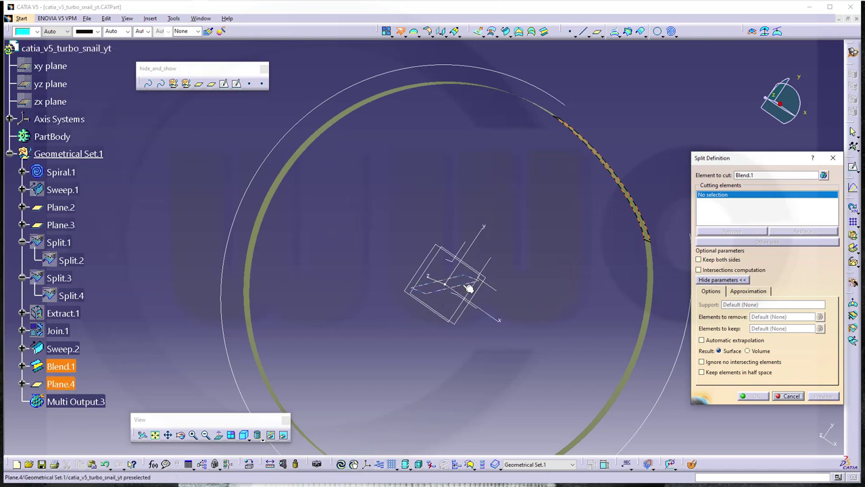
pyautogui.click(701, 260)
pyautogui.click(756, 396)
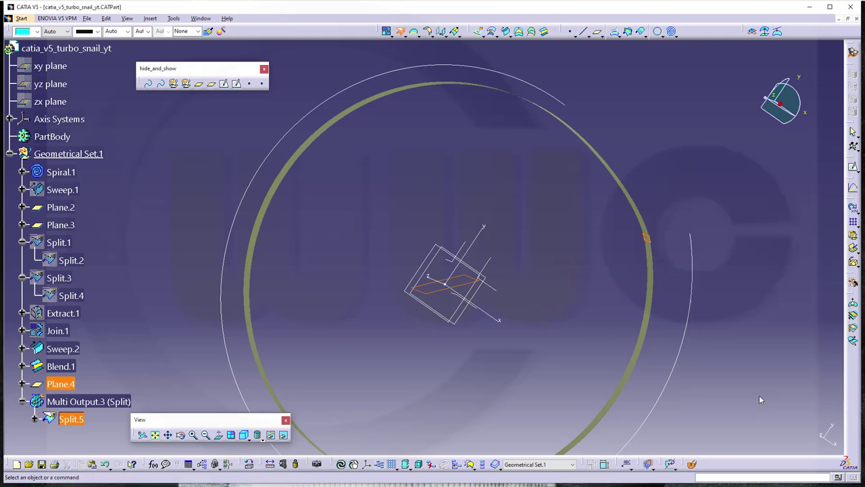
# - Show the joined shell surface again and set the display to Shading with Edges
pyautogui.moveTo(588, 243); pyautogui.dragTo(309, 227, button='middle')
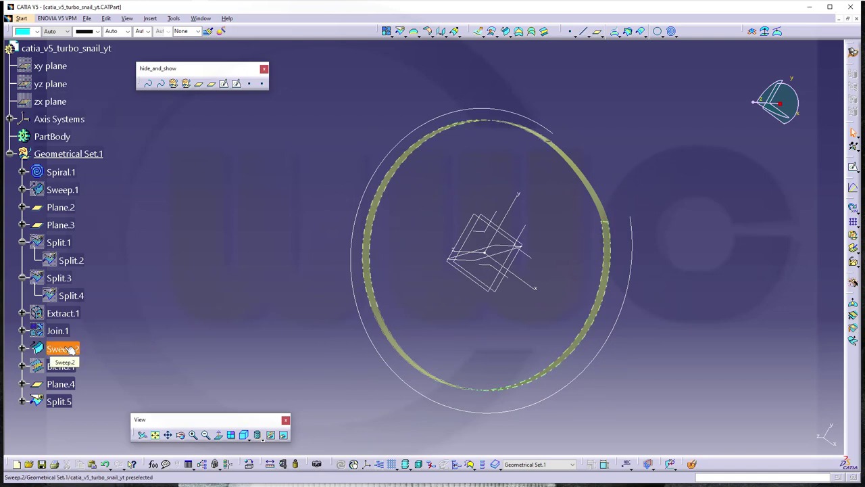
pyautogui.rightClick(54, 331)
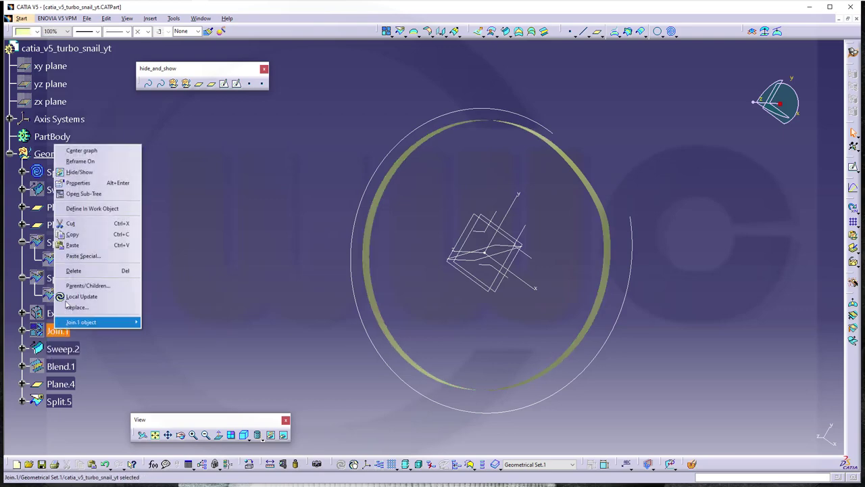
pyautogui.click(75, 172)
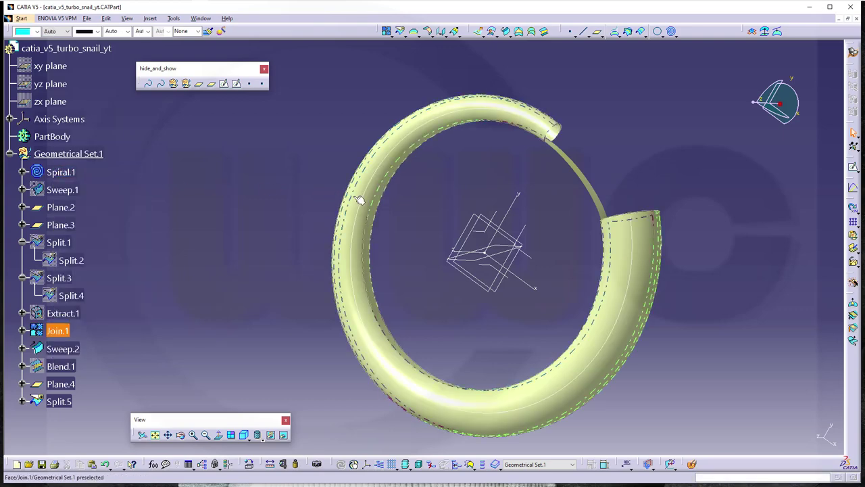
pyautogui.click(431, 210)
pyautogui.moveTo(430, 210); pyautogui.dragTo(519, 224, button='middle')
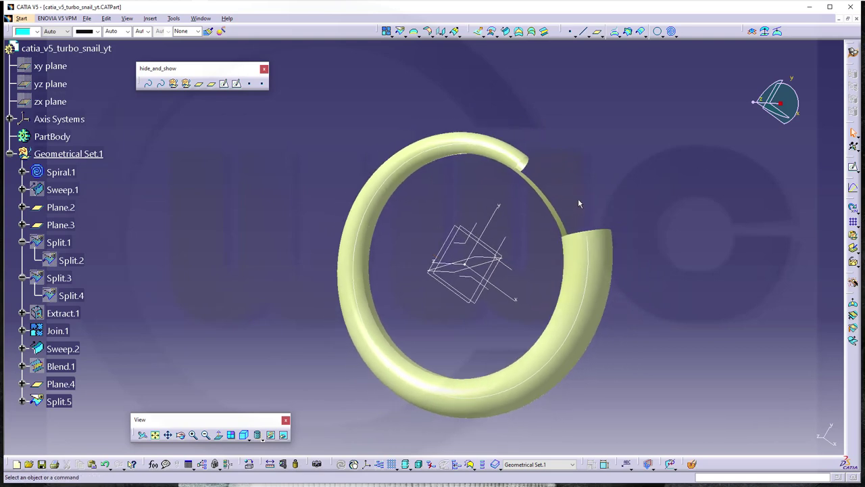
pyautogui.click(259, 440)
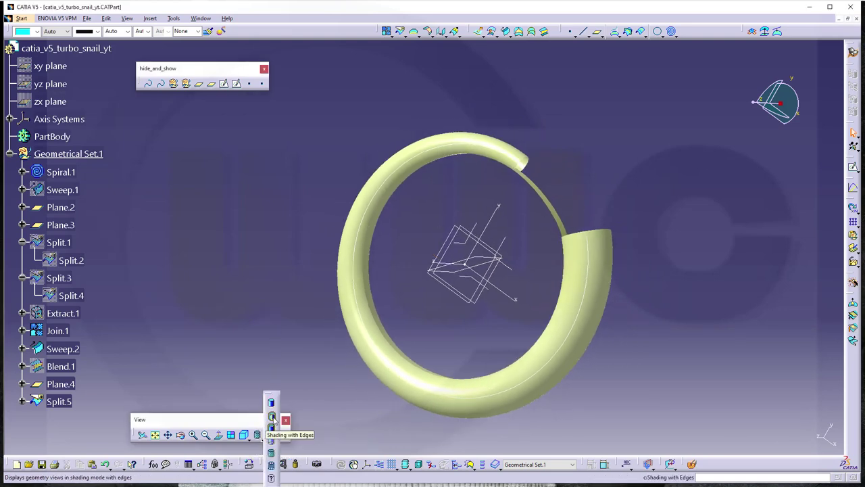
pyautogui.click(271, 415)
# - Hide the long piece of the split blend strip, leaving only the short piece at the shell's wide end
pyautogui.moveTo(406, 306)
pyautogui.mouseDown(button='middle')
pyautogui.moveTo(428, 329)
pyautogui.moveTo(460, 338)
pyautogui.moveTo(477, 324)
pyautogui.moveTo(456, 279)
pyautogui.moveTo(457, 365)
pyautogui.moveTo(460, 286)
pyautogui.moveTo(433, 236)
pyautogui.moveTo(500, 274)
pyautogui.moveTo(478, 239)
pyautogui.moveTo(497, 251)
pyautogui.moveTo(504, 240)
pyautogui.moveTo(451, 209)
pyautogui.mouseUp(button='middle')
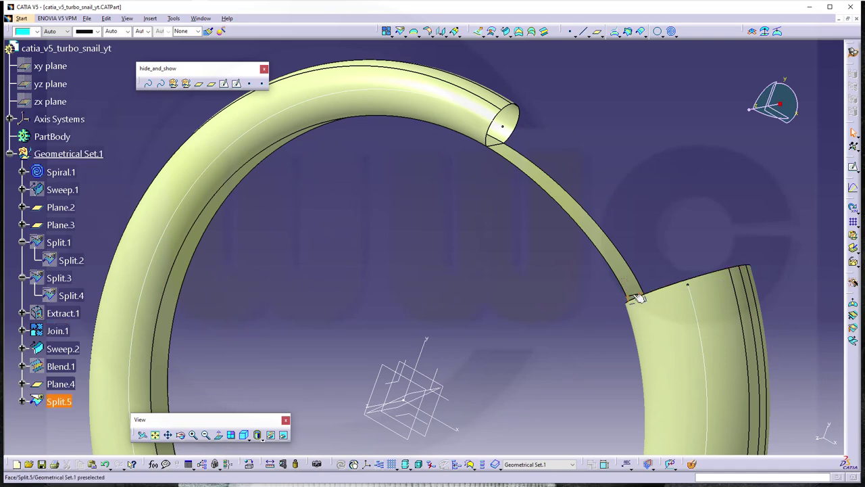
pyautogui.moveTo(576, 245); pyautogui.dragTo(478, 250, button='middle')
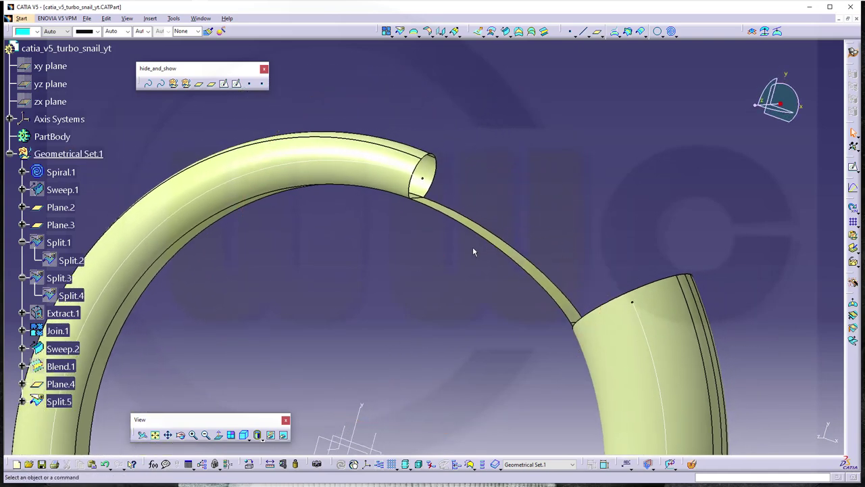
pyautogui.moveTo(427, 243)
pyautogui.mouseDown(button='middle')
pyautogui.moveTo(419, 243)
pyautogui.moveTo(423, 236)
pyautogui.mouseUp(button='middle')
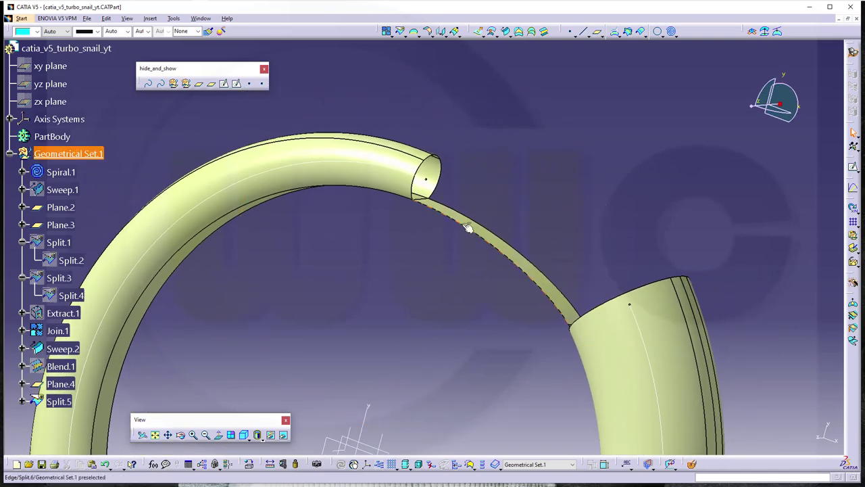
pyautogui.moveTo(452, 250); pyautogui.dragTo(469, 246, button='middle')
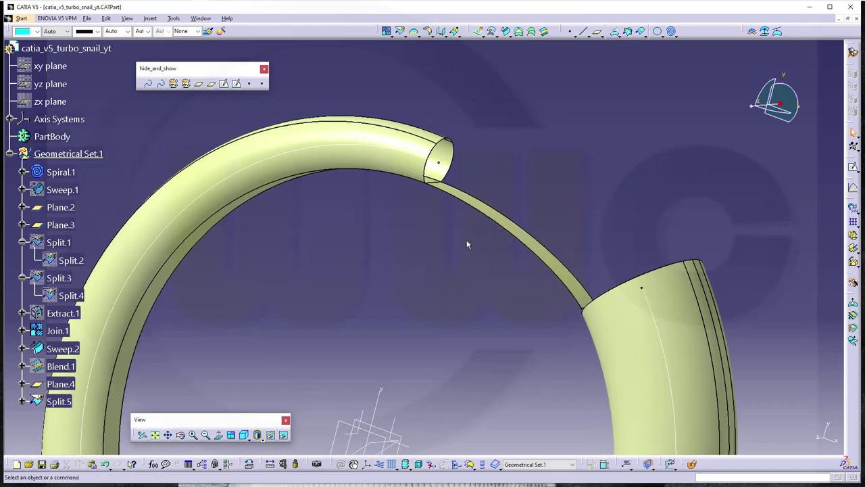
pyautogui.rightClick(511, 226)
pyautogui.click(533, 250)
pyautogui.moveTo(489, 246)
pyautogui.mouseDown(button='middle')
pyautogui.moveTo(502, 300)
pyautogui.moveTo(473, 215)
pyautogui.moveTo(478, 242)
pyautogui.moveTo(507, 173)
pyautogui.mouseUp(button='middle')
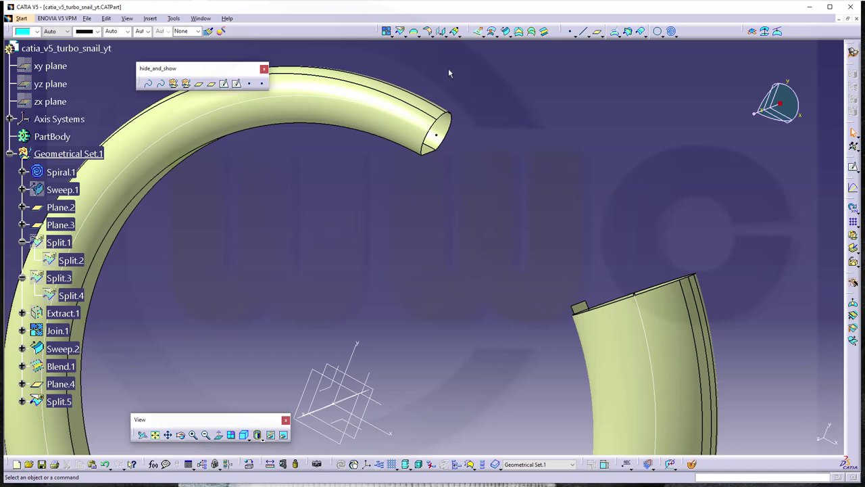
# - Start a multi-sections surface from the shell's narrow-end edge to the short split strip's free edge, and reverse the first section's direction
pyautogui.click(534, 32)
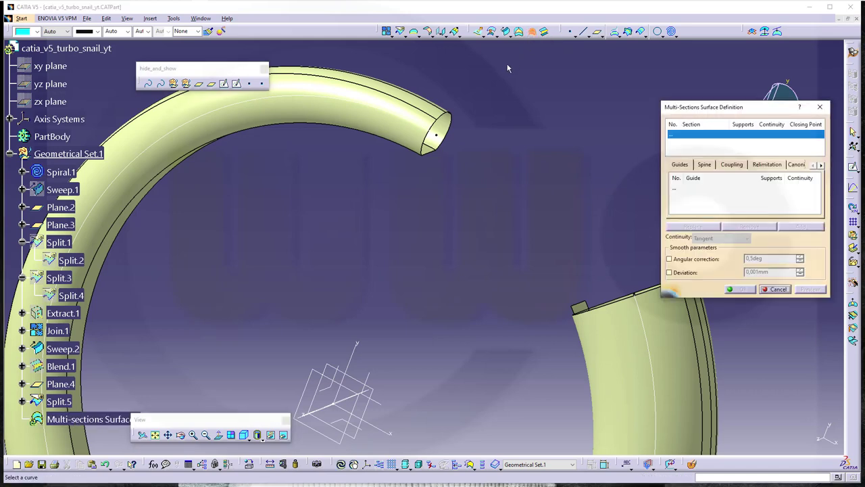
pyautogui.click(426, 149)
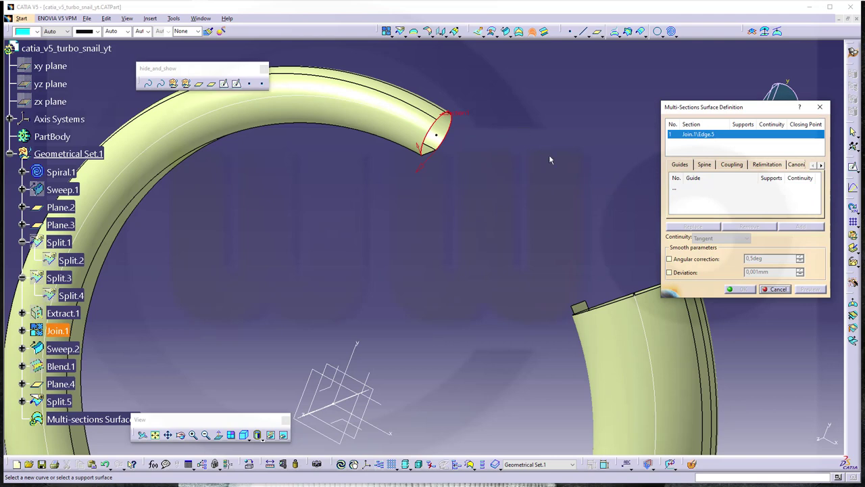
pyautogui.click(583, 304)
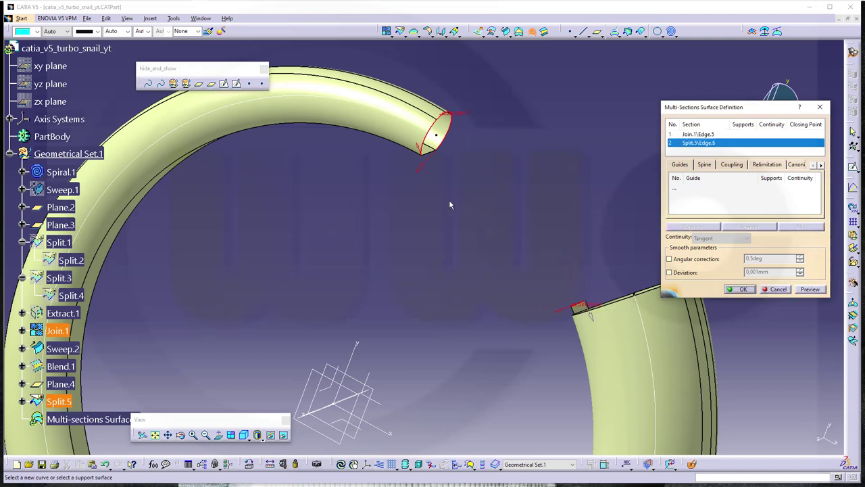
pyautogui.click(419, 172)
# - Assign the joined shell as tangent support for the first section and the short split strip for the second
pyautogui.click(682, 134)
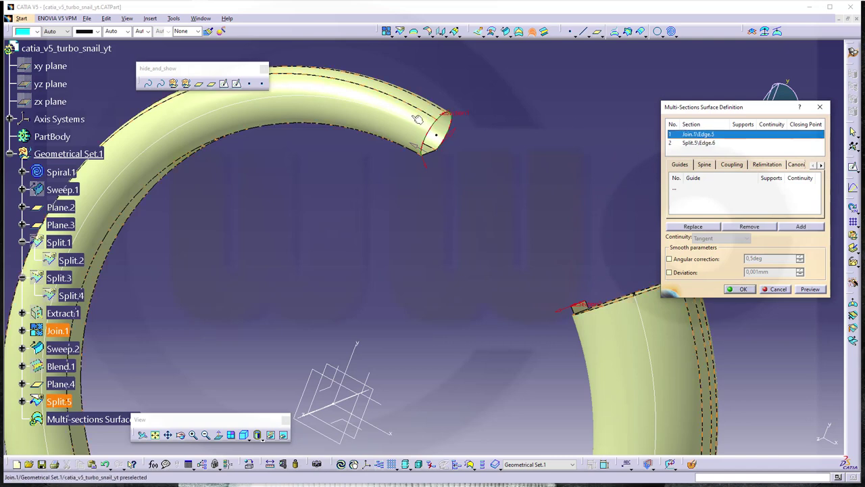
pyautogui.click(697, 142)
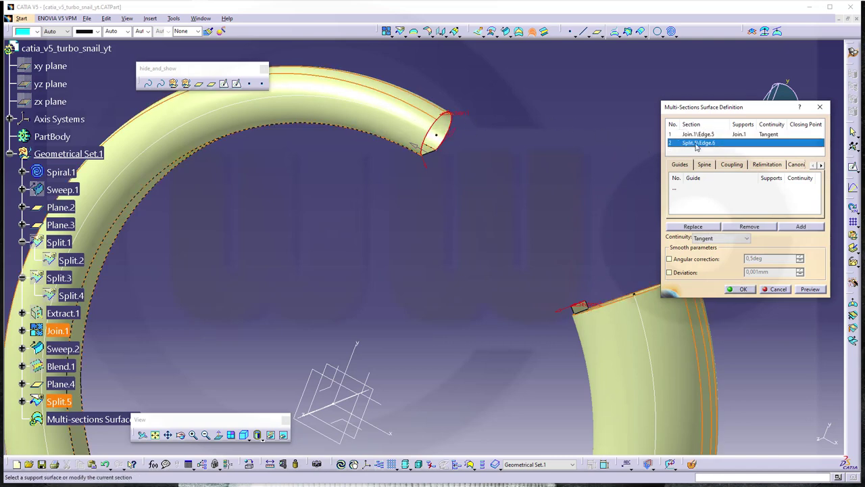
pyautogui.click(580, 307)
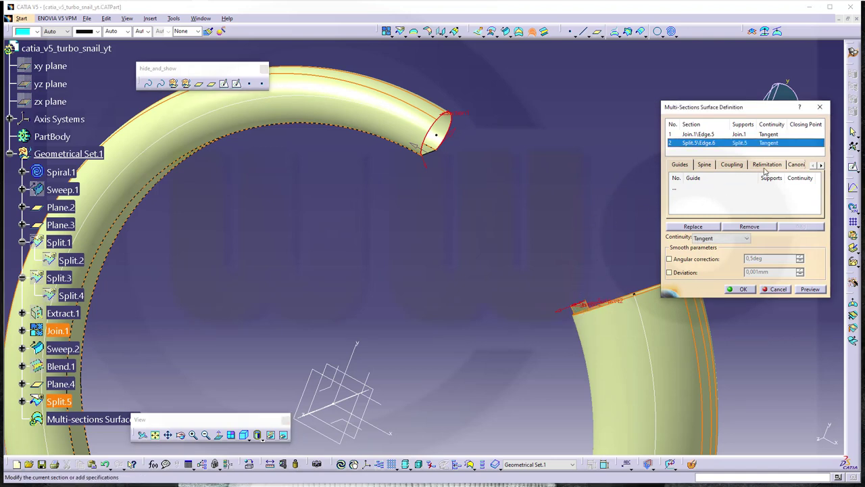
# - Show the long piece of the split blend strip again during the multi-sections surface definition
pyautogui.click(738, 168)
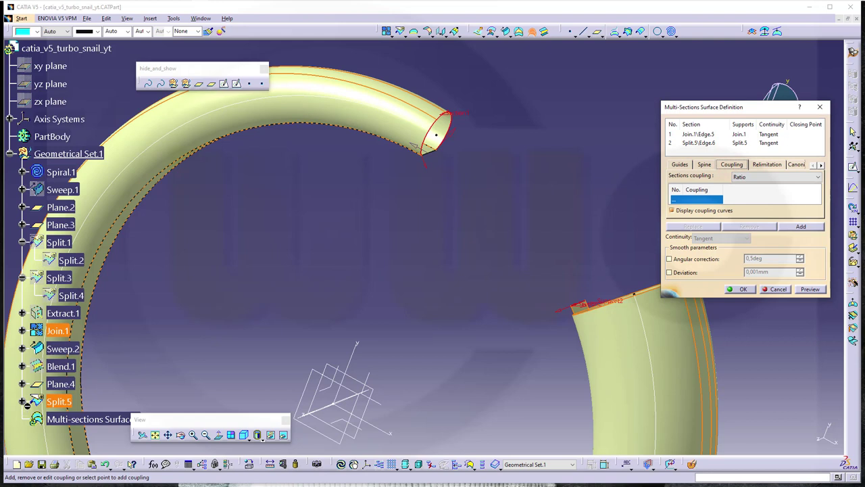
pyautogui.click(23, 401)
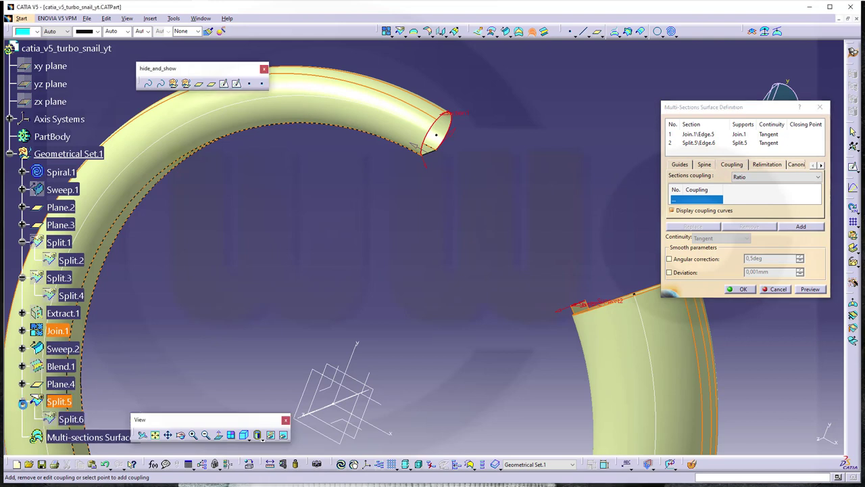
pyautogui.rightClick(74, 420)
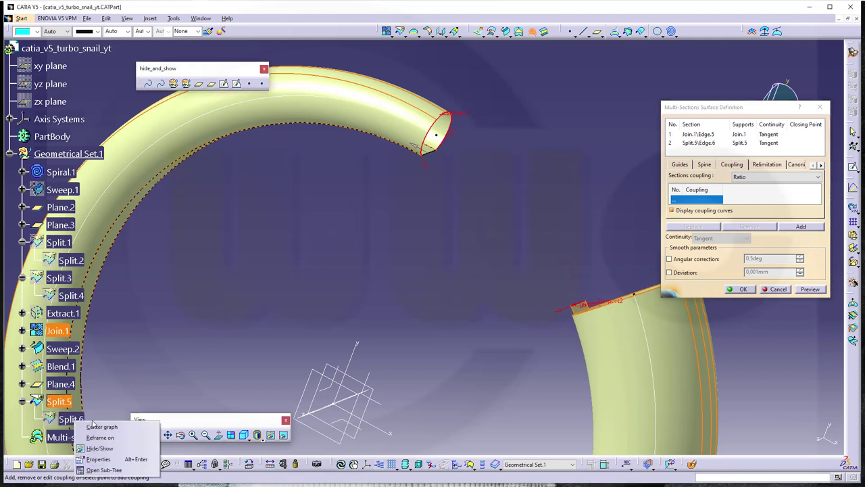
pyautogui.click(100, 448)
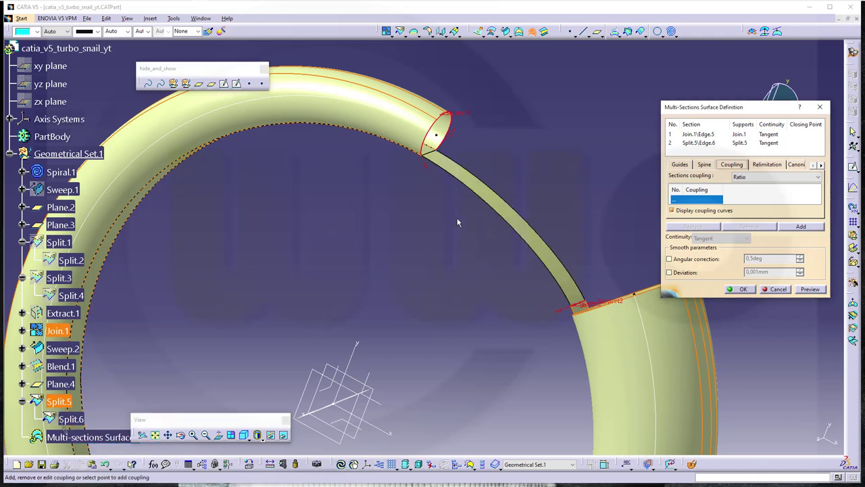
# - Add both long edges of the long split strip as guides, preview the multi-sections surface, and create it
pyautogui.click(682, 164)
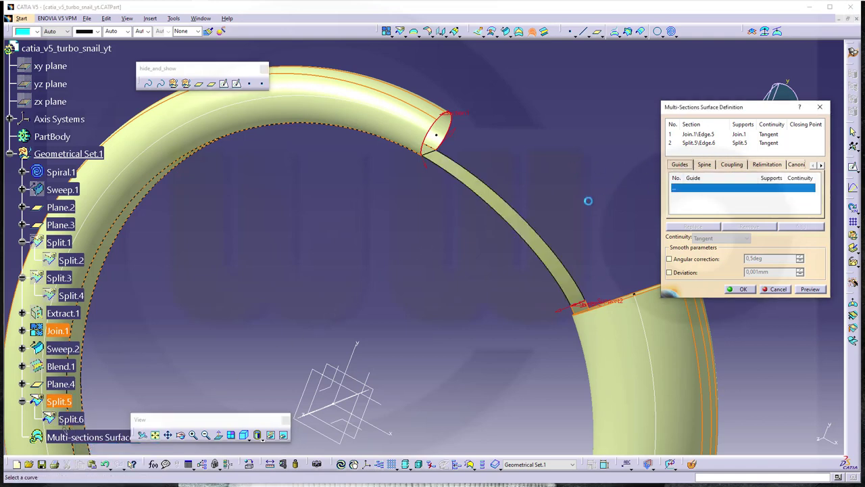
pyautogui.click(480, 202)
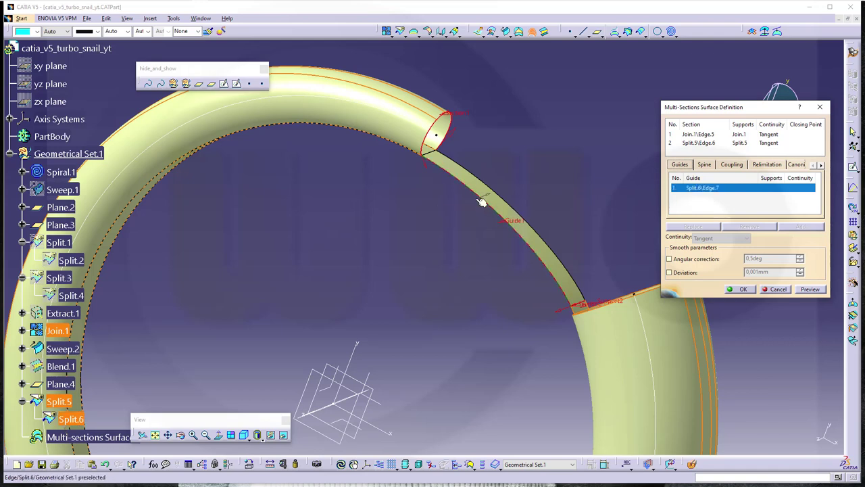
pyautogui.click(550, 241)
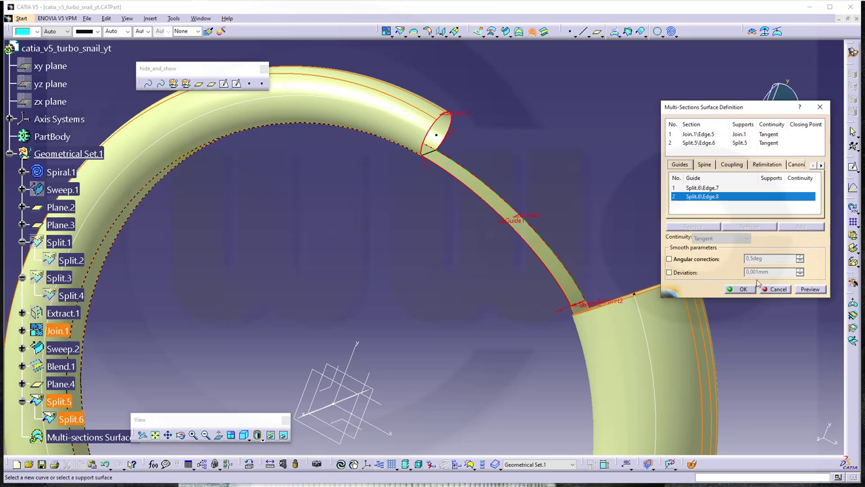
pyautogui.click(811, 290)
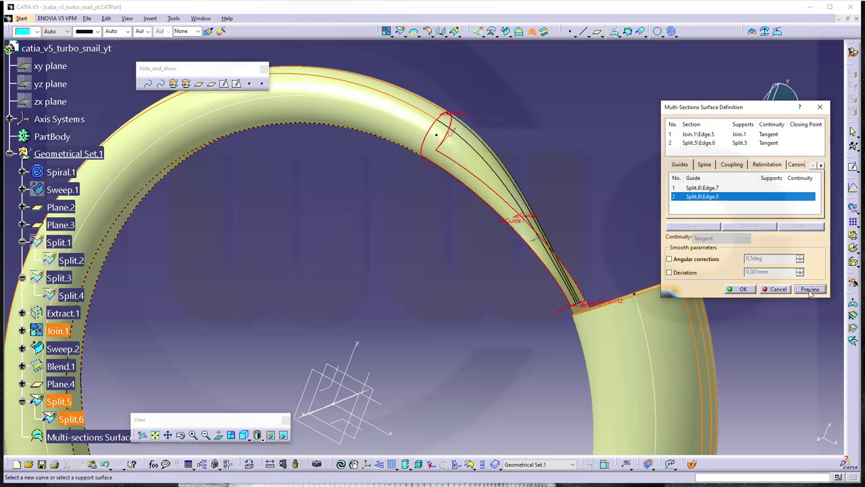
pyautogui.moveTo(487, 223); pyautogui.dragTo(575, 216, button='middle')
pyautogui.click(743, 290)
pyautogui.moveTo(501, 292); pyautogui.dragTo(513, 283, button='middle')
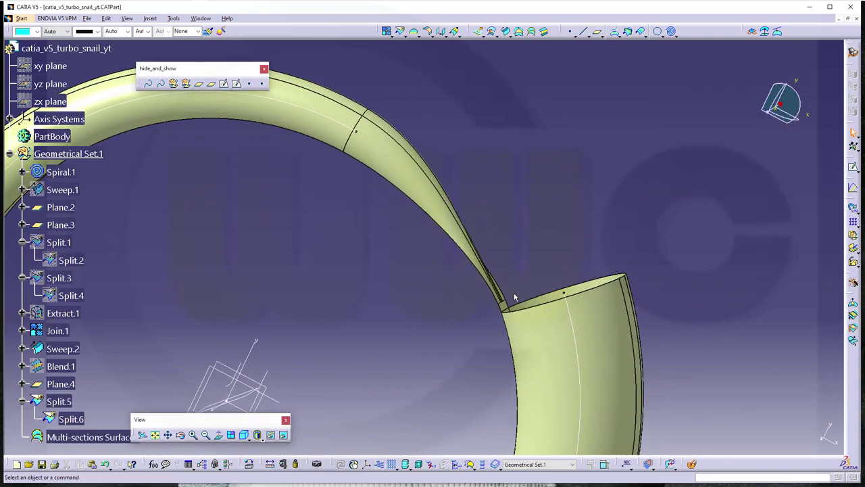
# - Hide the short split strip at the shell's wide end
pyautogui.scroll(5, 513, 283)
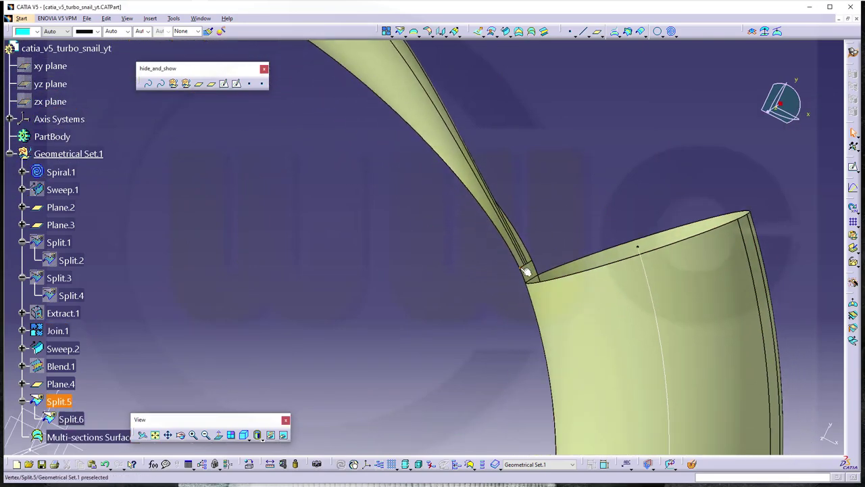
pyautogui.rightClick(526, 272)
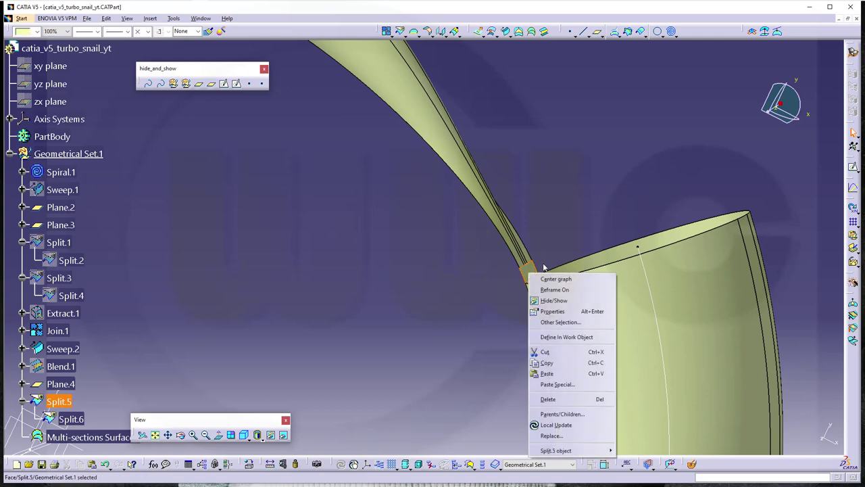
pyautogui.click(566, 302)
pyautogui.moveTo(464, 232); pyautogui.dragTo(529, 228, button='middle')
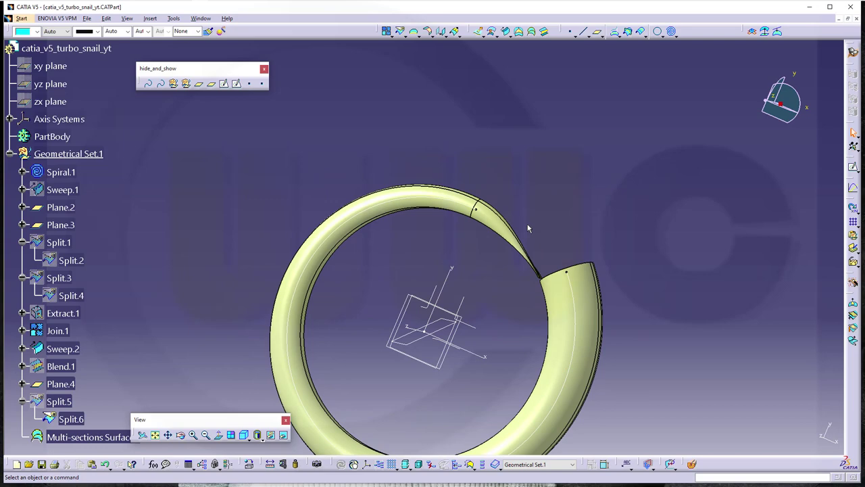
pyautogui.moveTo(620, 255); pyautogui.dragTo(565, 241, button='middle')
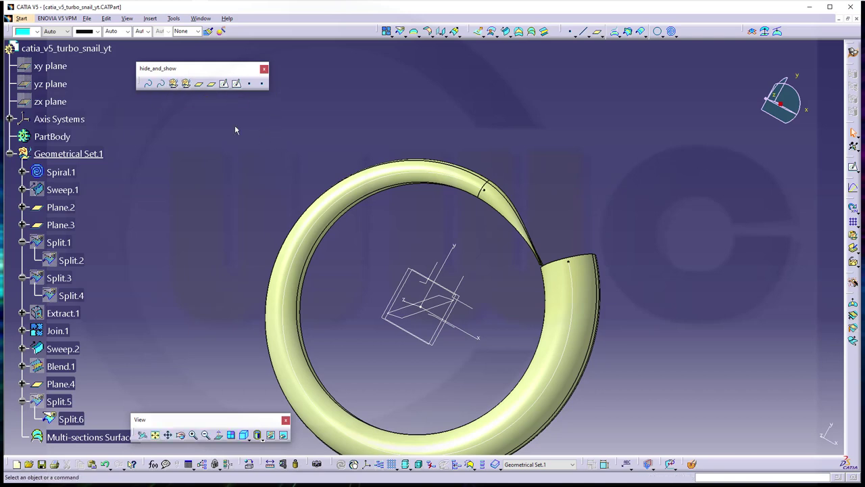
# - Hide the joined spiral shell surface
pyautogui.click(173, 83)
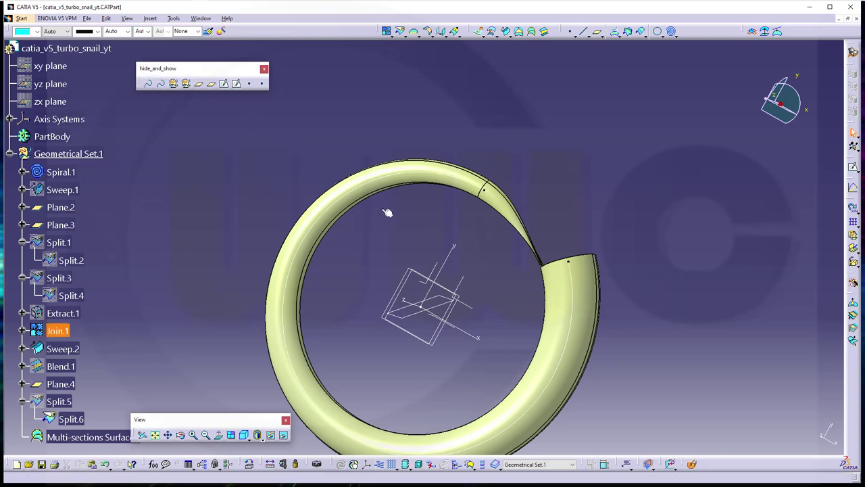
pyautogui.rightClick(559, 296)
pyautogui.click(584, 323)
pyautogui.moveTo(518, 278); pyautogui.dragTo(575, 245, button='middle')
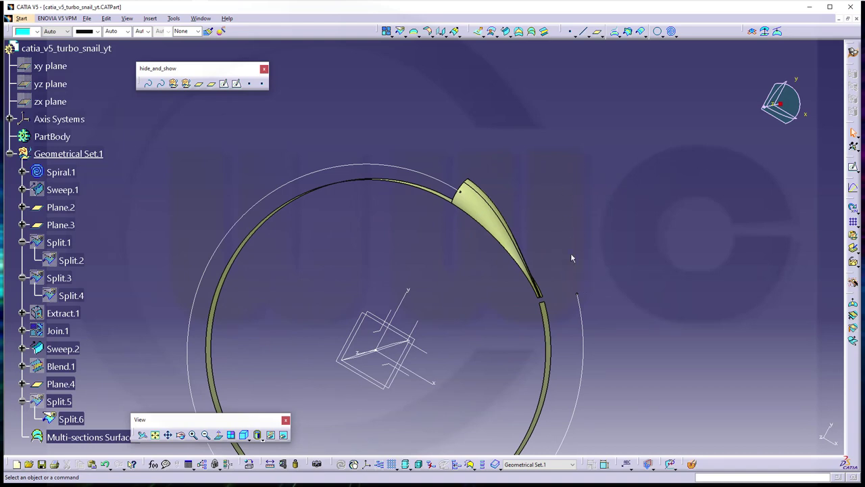
pyautogui.moveTo(452, 282); pyautogui.dragTo(461, 271, button='middle')
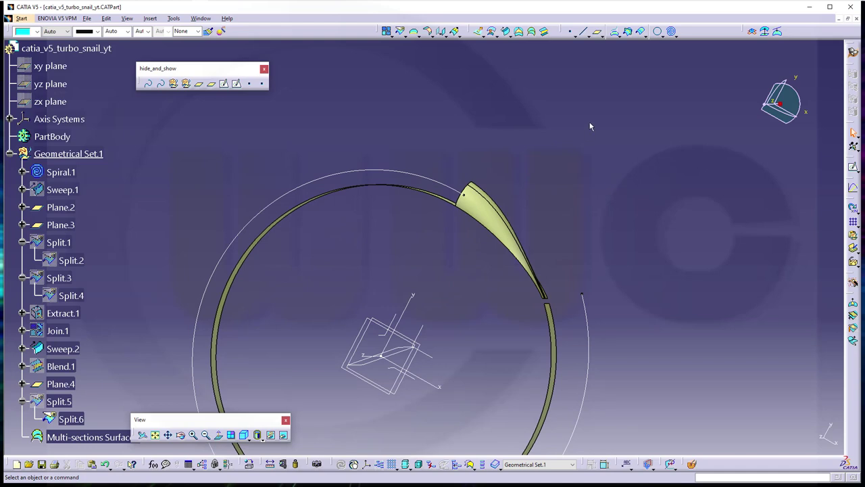
# - Create a 100 mm mono-tangent line, tangent to the spiral at its wide-end vertex and extending away from the curve
pyautogui.click(584, 31)
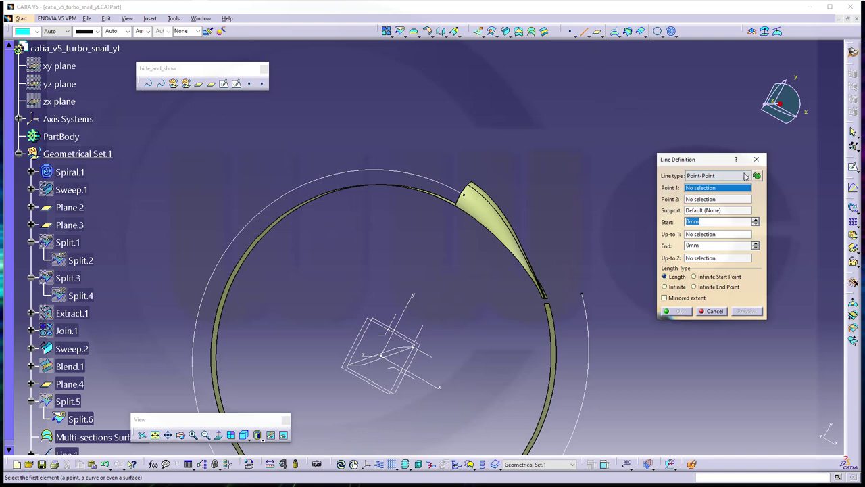
pyautogui.click(747, 176)
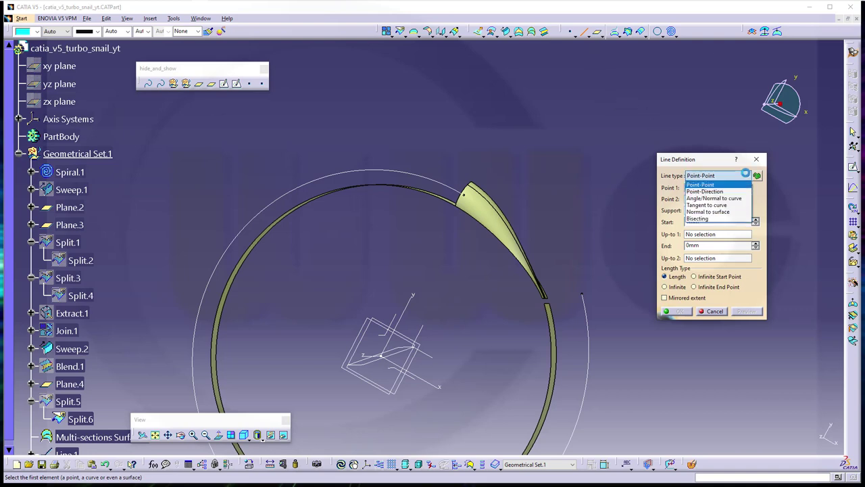
pyautogui.click(726, 205)
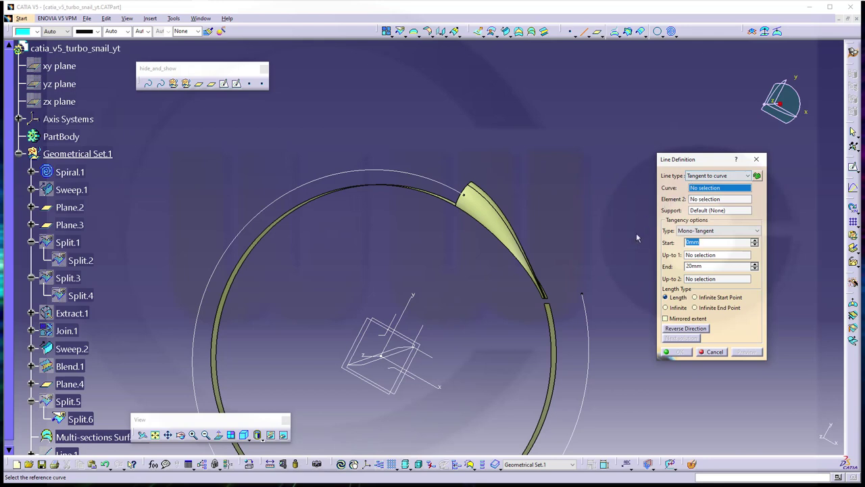
pyautogui.click(587, 312)
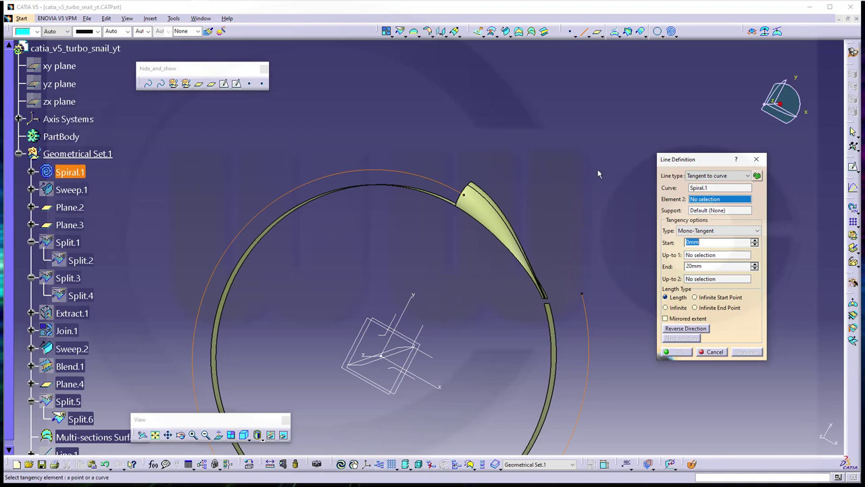
pyautogui.click(581, 293)
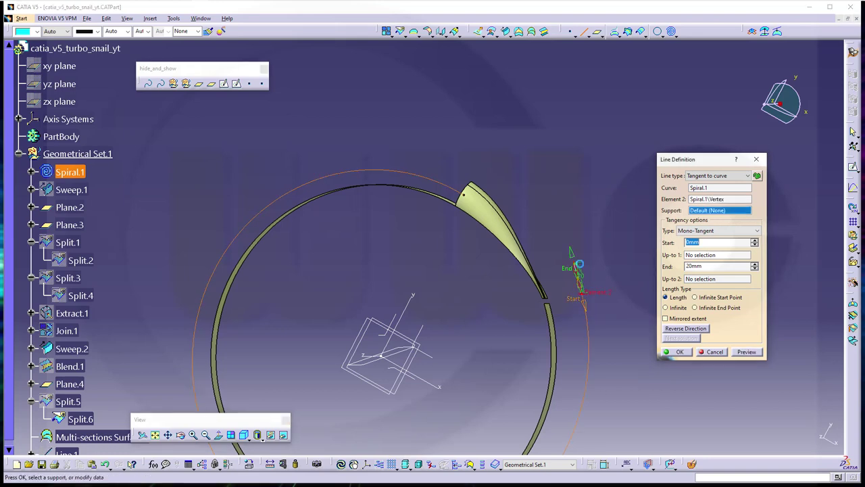
pyautogui.moveTo(573, 258); pyautogui.dragTo(541, 136)
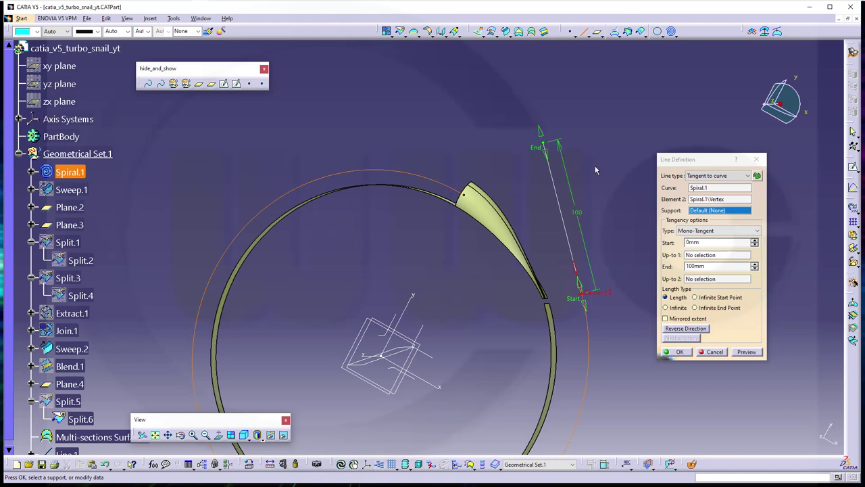
pyautogui.click(678, 352)
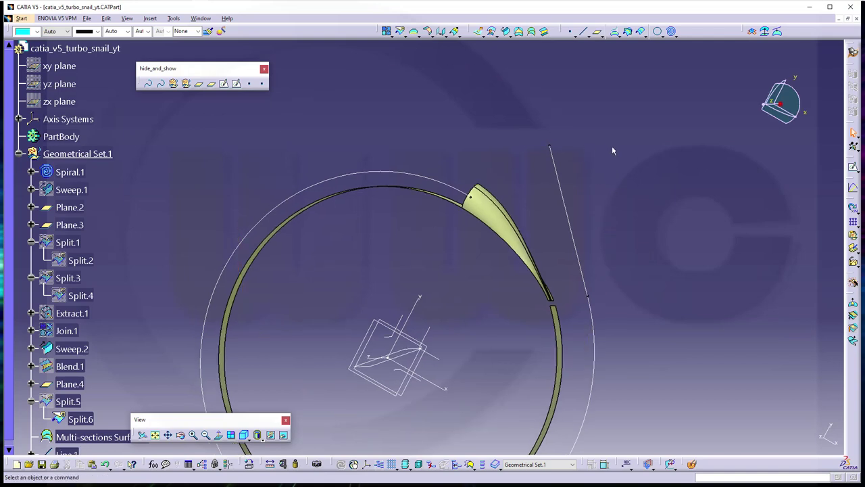
# - Edit the tangent line to use the absolute axis system's XY plane as its support
pyautogui.doubleClick(569, 217)
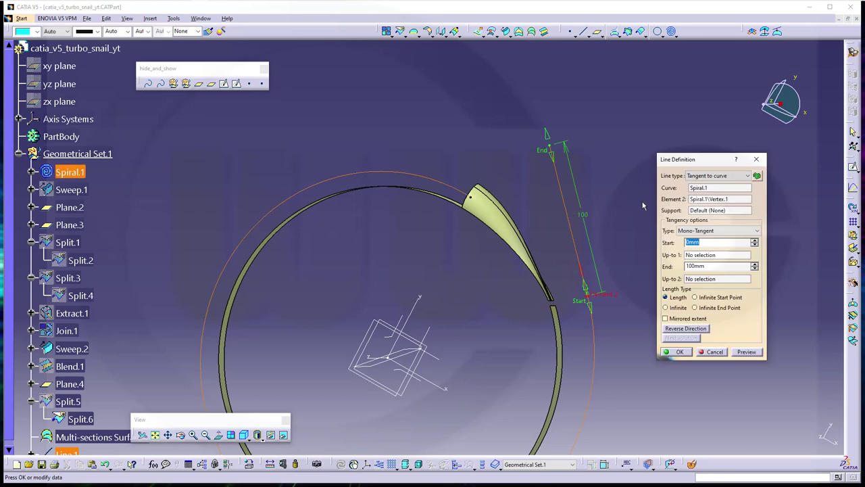
pyautogui.click(697, 210)
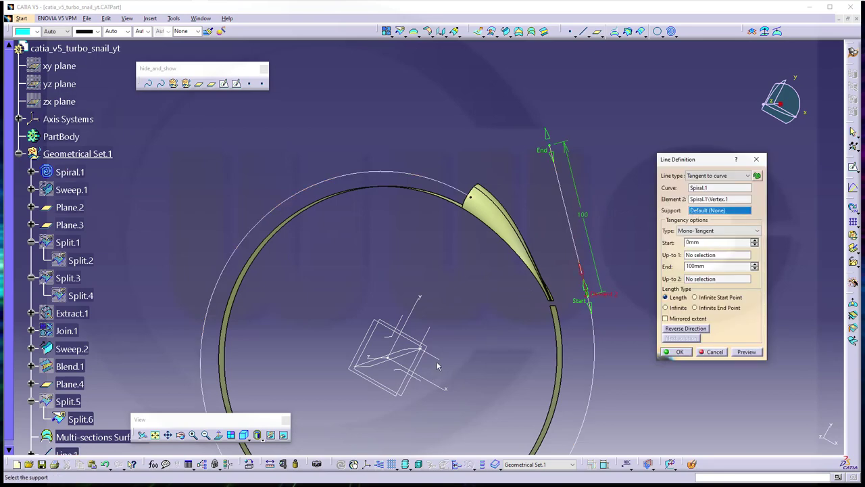
pyautogui.moveTo(390, 358); pyautogui.dragTo(432, 361, button='middle')
pyautogui.click(462, 327)
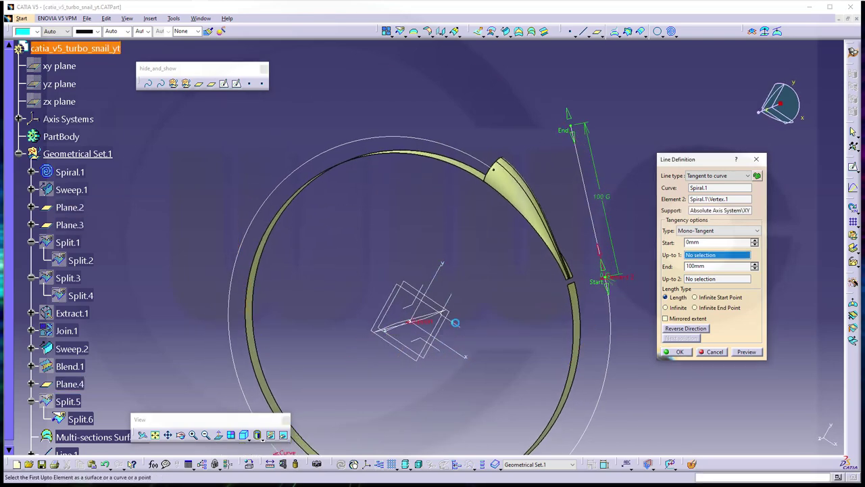
pyautogui.click(678, 352)
pyautogui.moveTo(535, 205); pyautogui.dragTo(539, 161, button='middle')
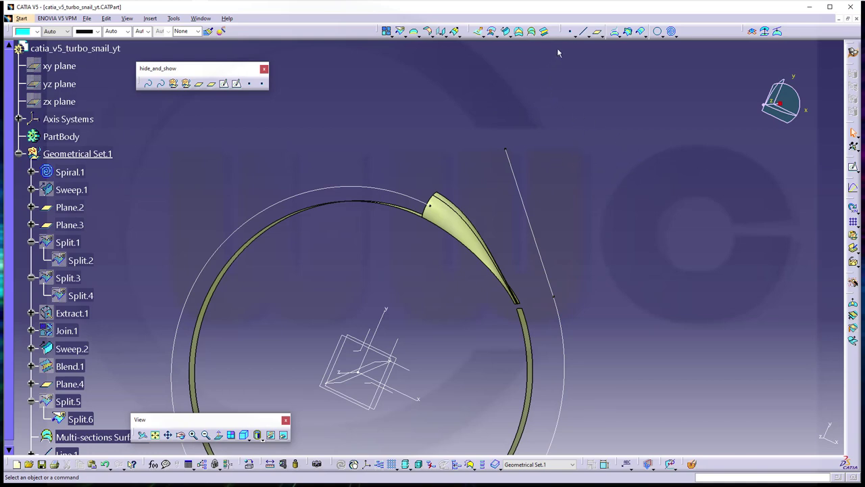
# - Start an Angle/Normal to curve line, lock that line type, and use the tangent line as its reference curve
pyautogui.click(583, 31)
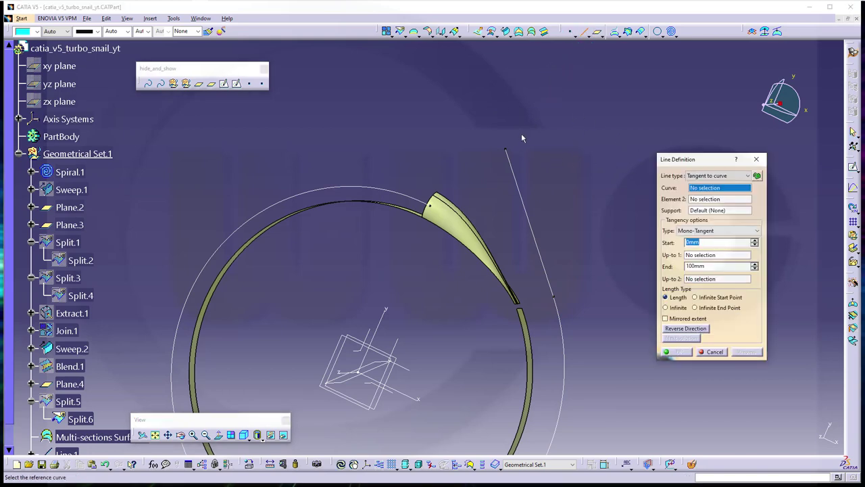
pyautogui.click(746, 175)
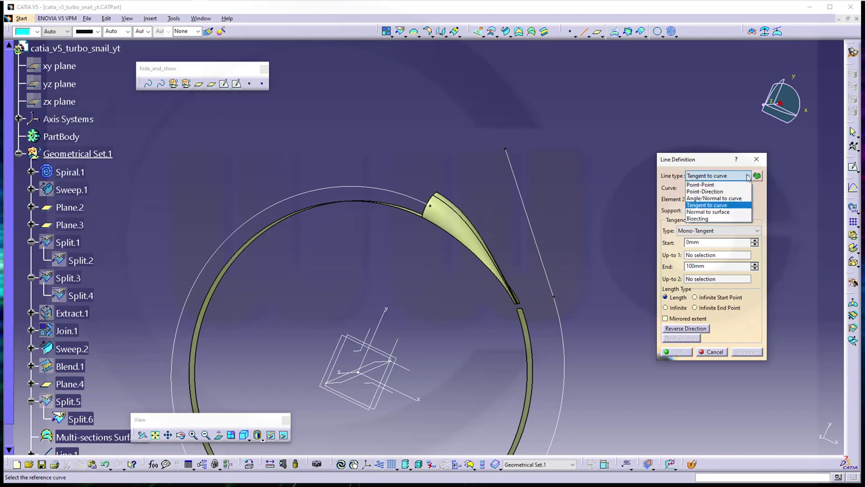
pyautogui.click(732, 198)
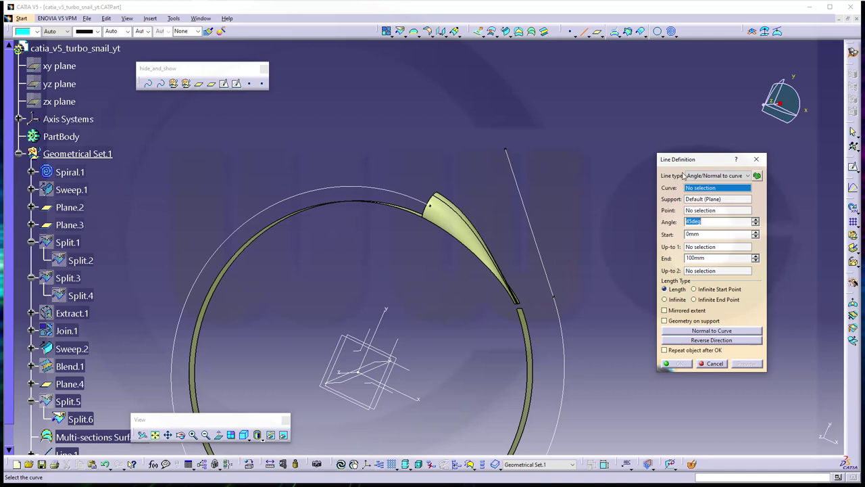
pyautogui.click(757, 176)
pyautogui.click(513, 166)
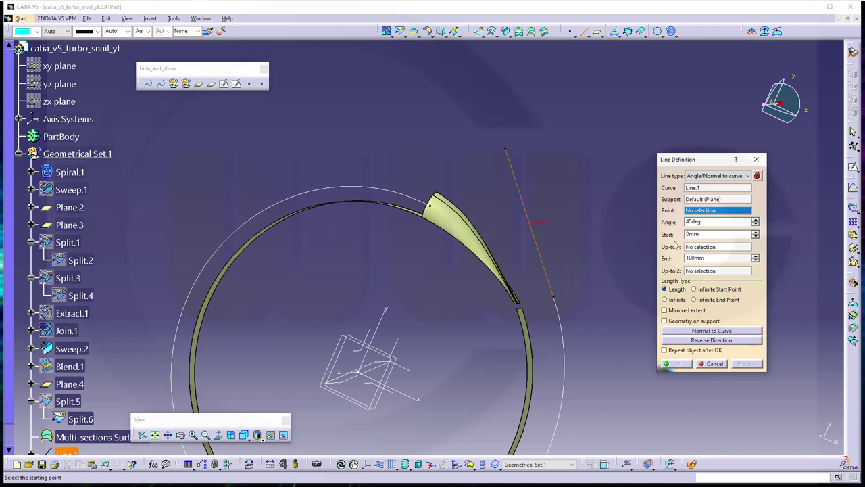
# - Create a 100 mm line at 90° to the tangent line from its free end, supported on the absolute XY plane and pointing away from the spiral
pyautogui.click(703, 199)
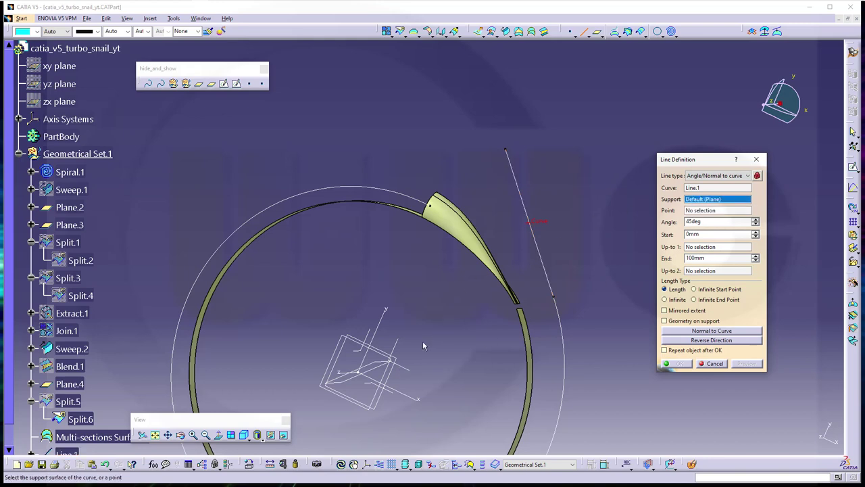
pyautogui.click(411, 373)
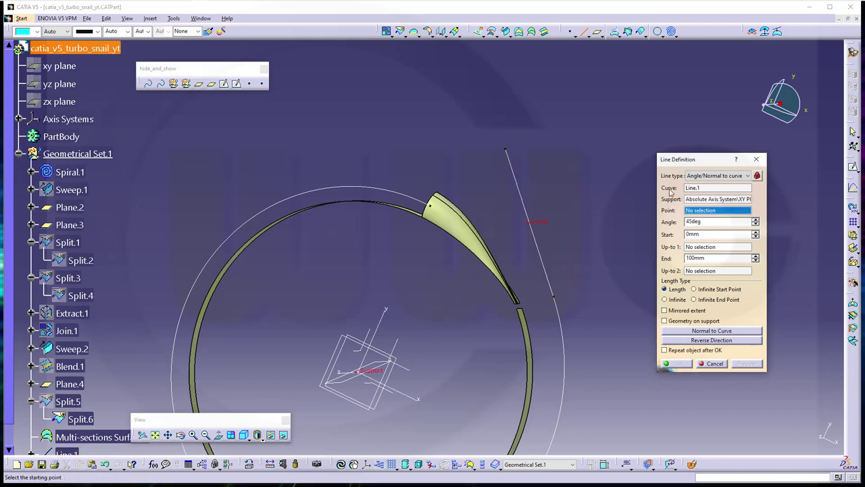
pyautogui.click(511, 152)
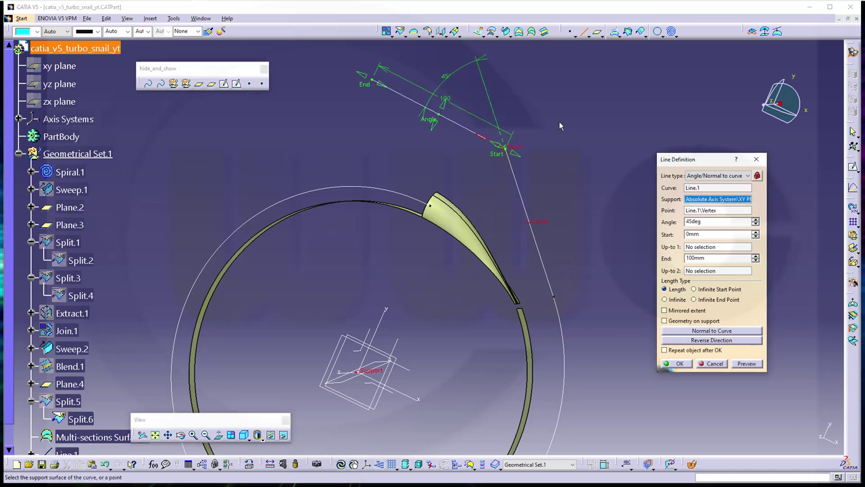
pyautogui.doubleClick(715, 221)
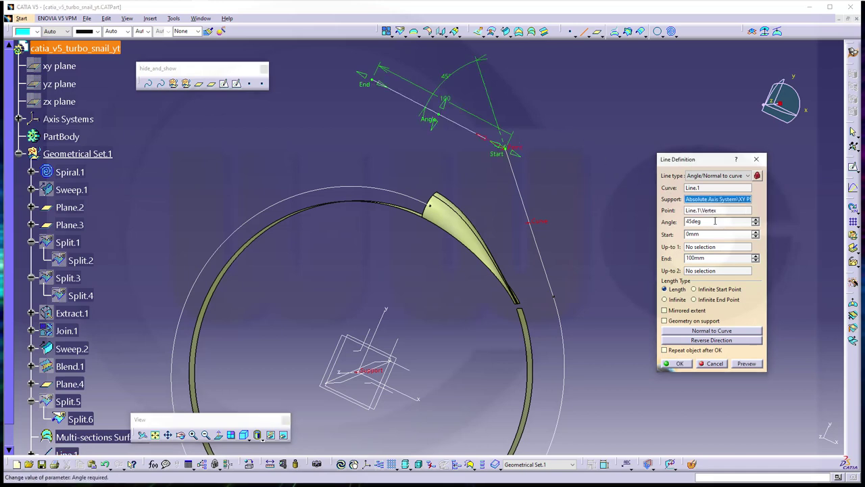
pyautogui.write('90')
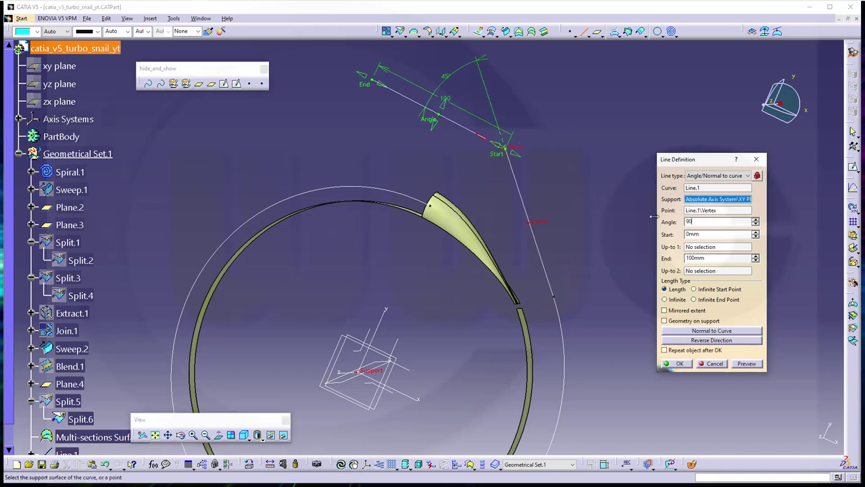
pyautogui.press('Tab')
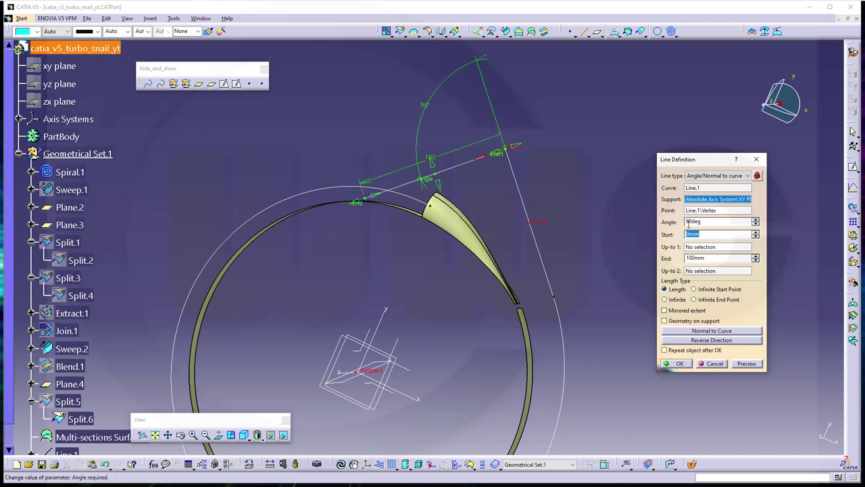
pyautogui.click(690, 340)
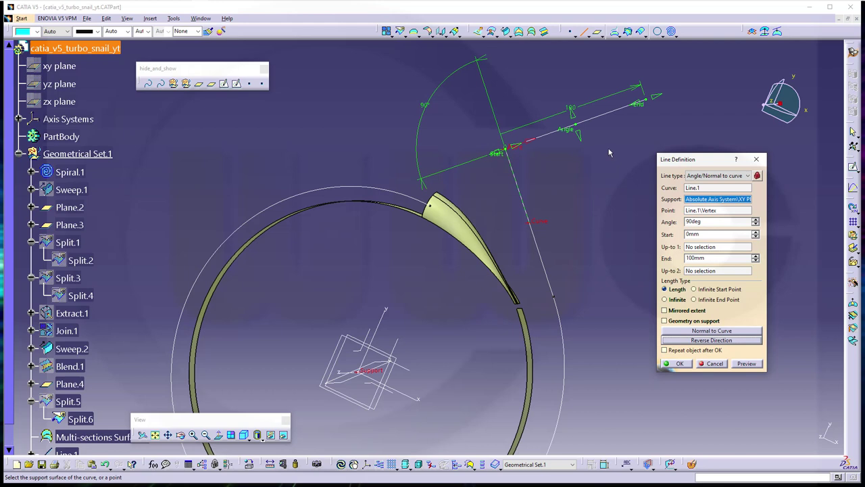
pyautogui.click(717, 222)
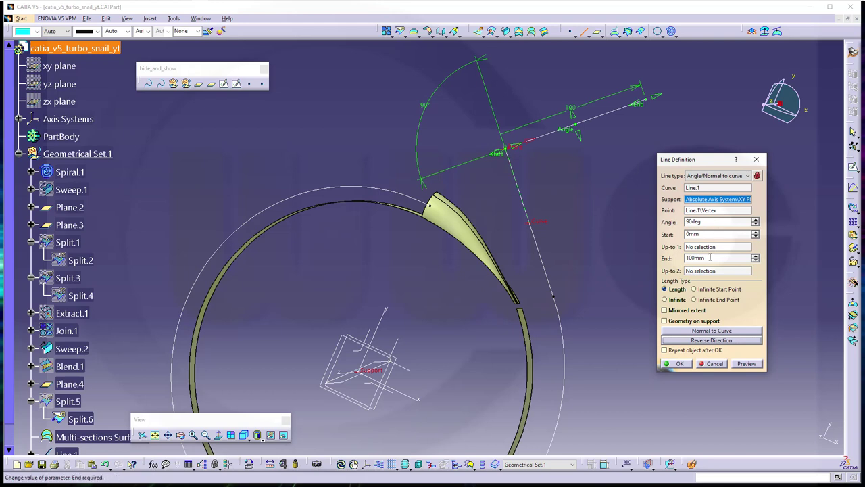
pyautogui.click(679, 364)
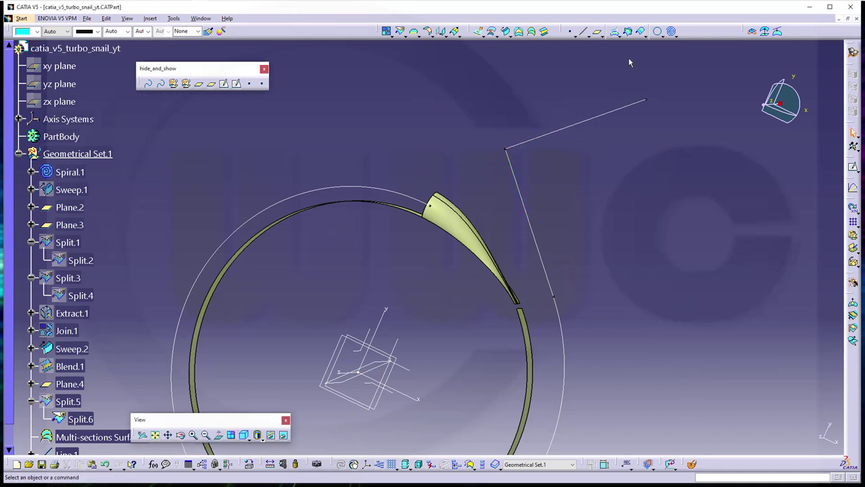
# - Create a 100 mm radius corner between the perpendicular line and the tangent line, using the absolute axis system's XY plane as support
pyautogui.click(662, 37)
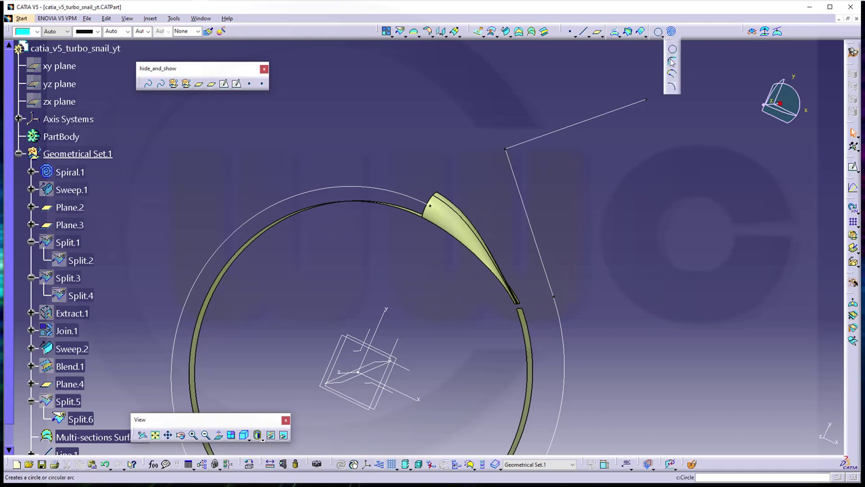
pyautogui.click(672, 65)
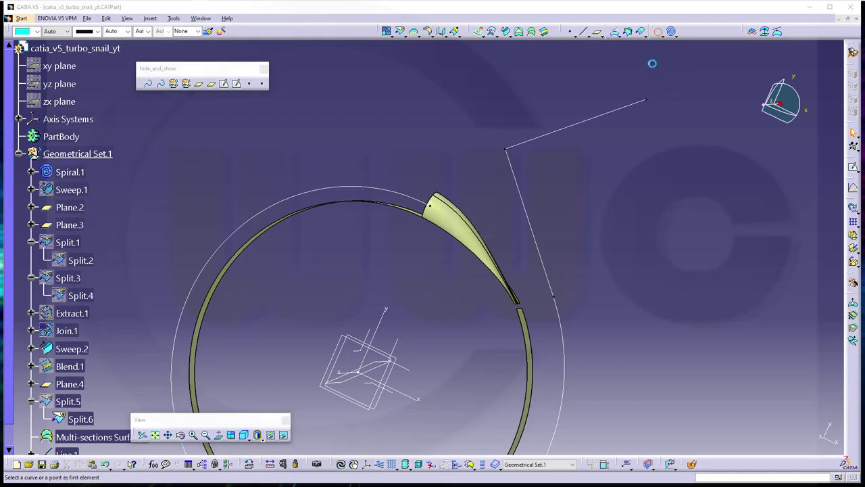
pyautogui.click(581, 123)
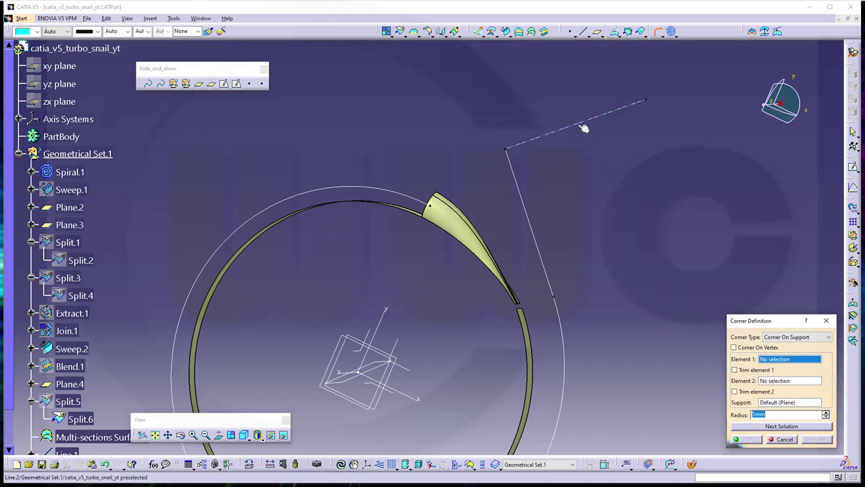
pyautogui.click(529, 213)
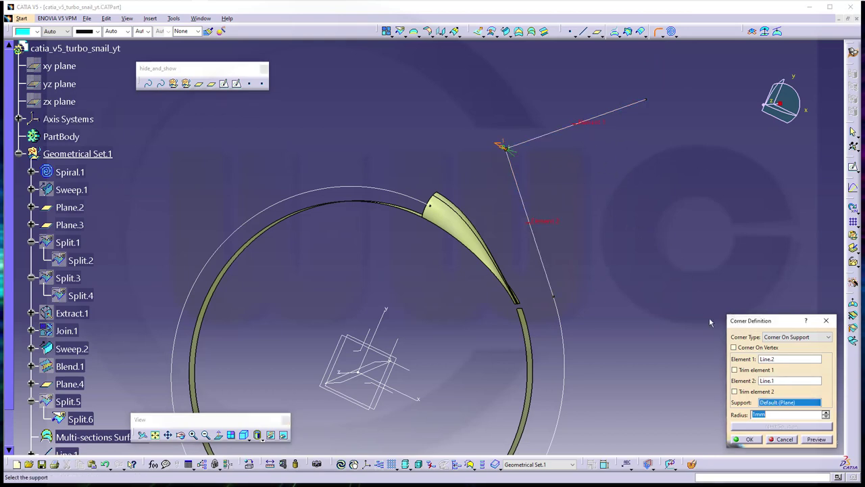
pyautogui.click(413, 374)
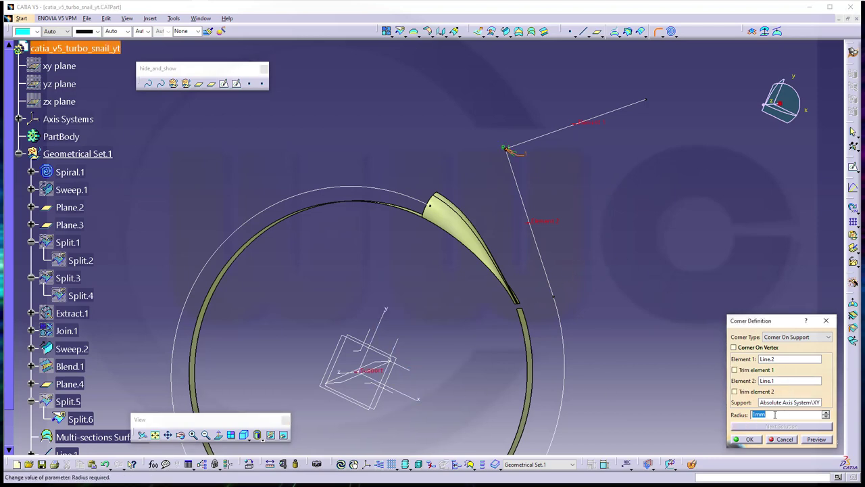
pyautogui.write('100')
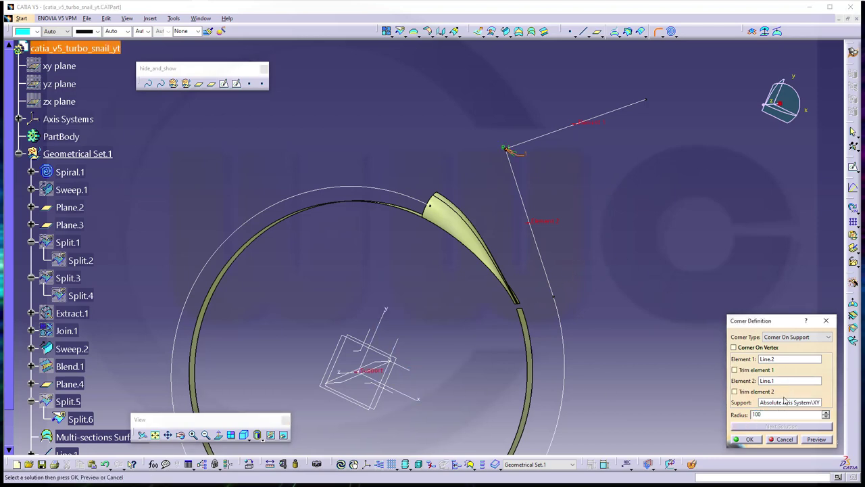
pyautogui.press('Return')
# - Hide the tangent line and the perpendicular line, leaving the corner curve shown
pyautogui.moveTo(681, 314); pyautogui.dragTo(581, 270, button='middle')
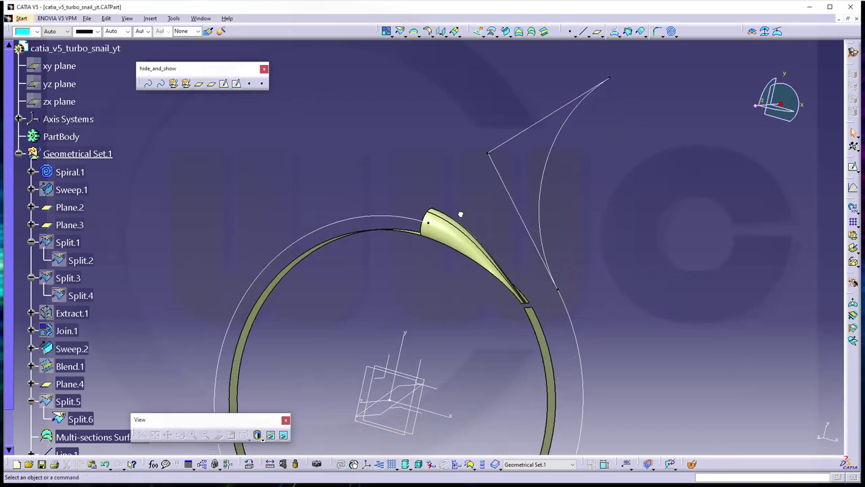
pyautogui.rightClick(500, 177)
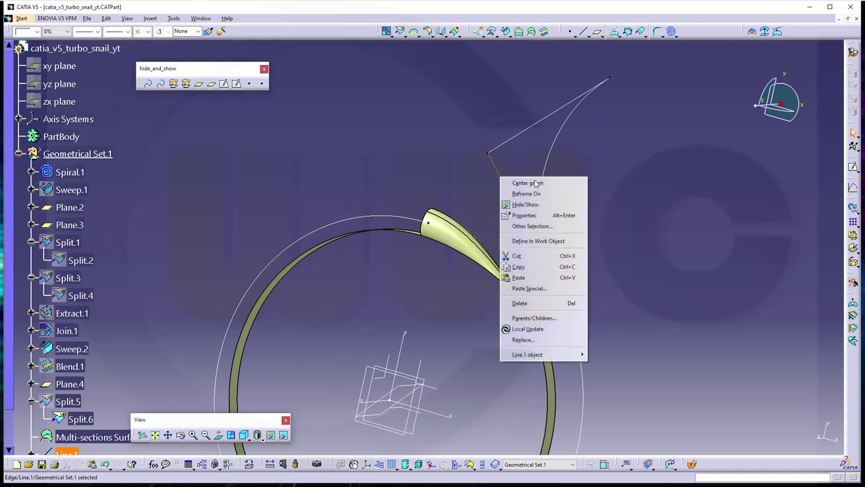
pyautogui.click(517, 203)
pyautogui.rightClick(517, 136)
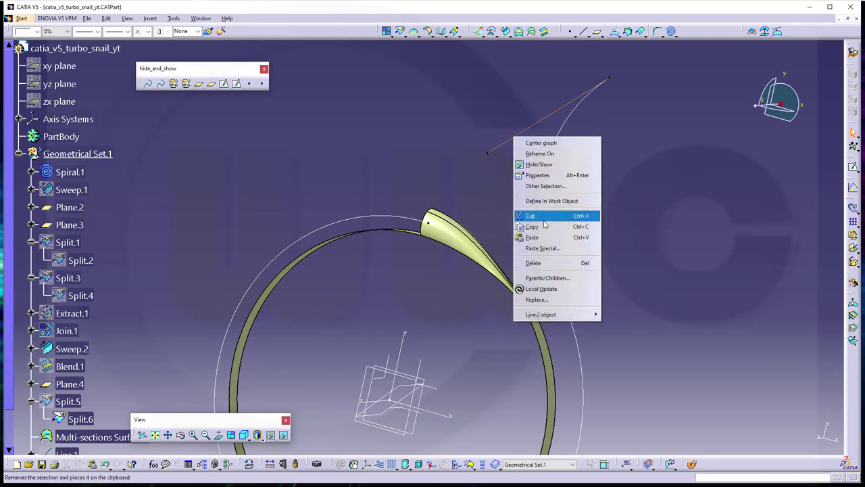
pyautogui.click(539, 164)
# - Start a Center and radius circle and create its centre as an endpoint at the free end of the corner curve
pyautogui.moveTo(541, 165); pyautogui.dragTo(514, 186, button='middle')
pyautogui.moveTo(589, 207); pyautogui.dragTo(508, 154, button='middle')
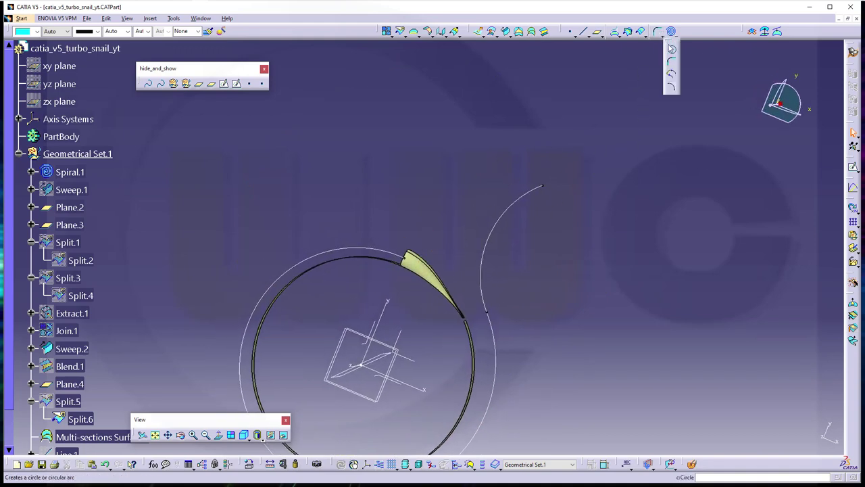
pyautogui.click(659, 31)
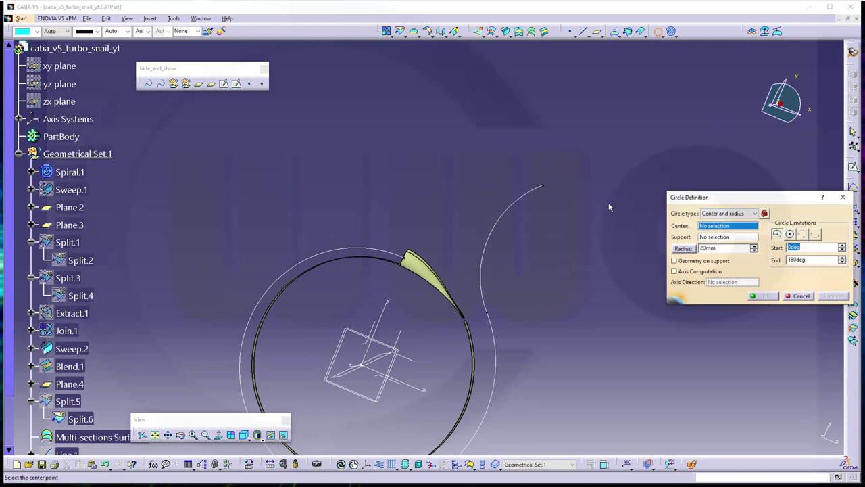
pyautogui.click(543, 185)
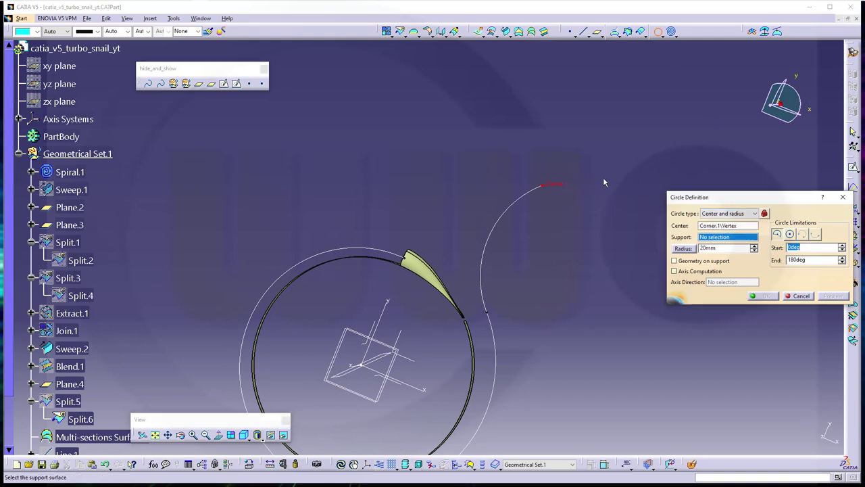
pyautogui.rightClick(712, 228)
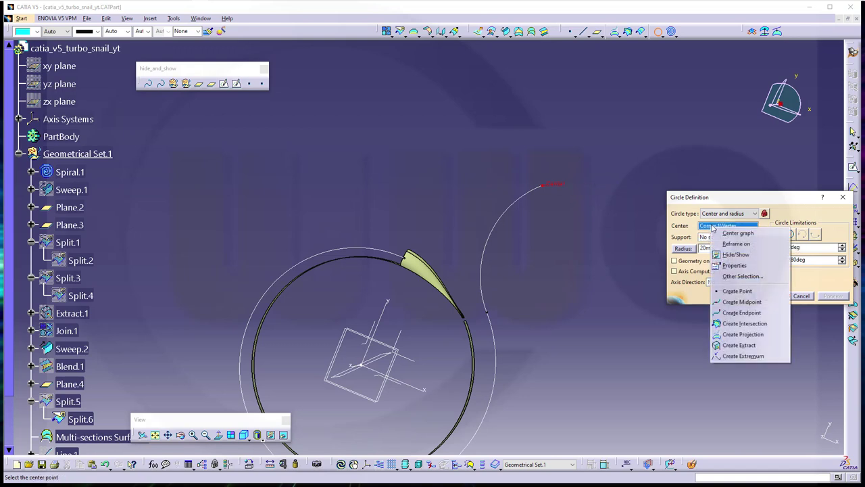
pyautogui.click(742, 313)
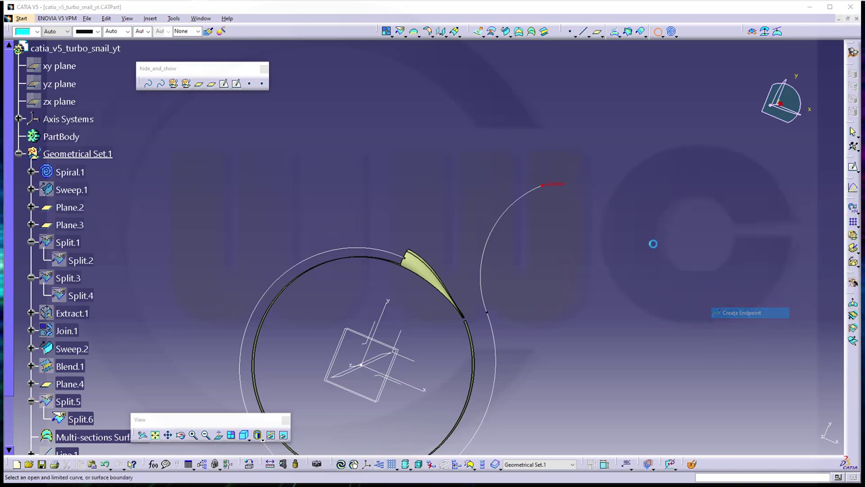
pyautogui.click(542, 188)
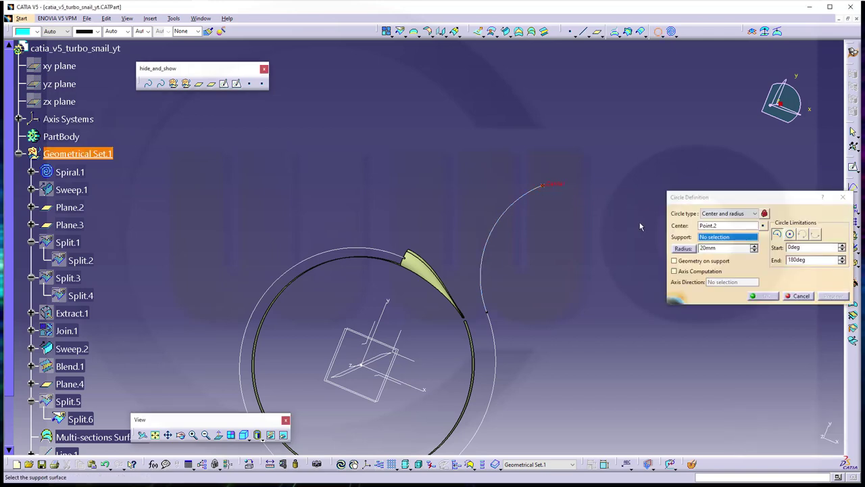
# - Create a plane normal to the corner curve at its free endpoint as the circle's support, and finish the 20 mm radius arc from 0° to 180°
pyautogui.rightClick(721, 240)
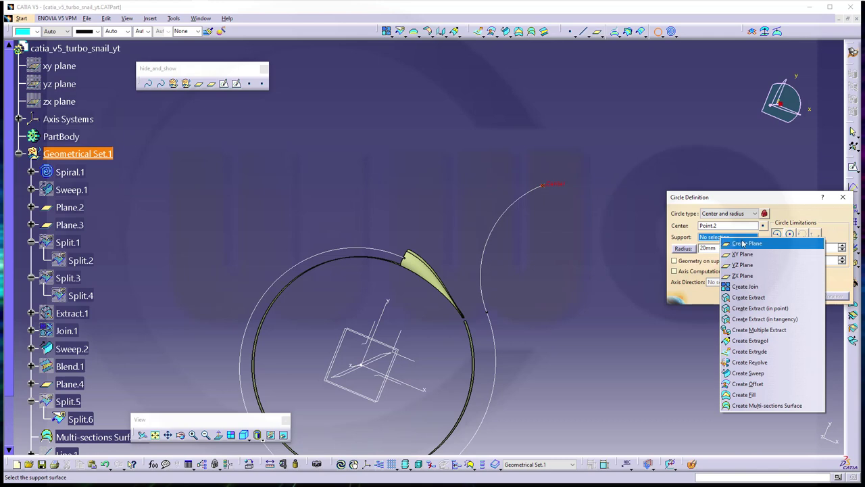
pyautogui.click(744, 243)
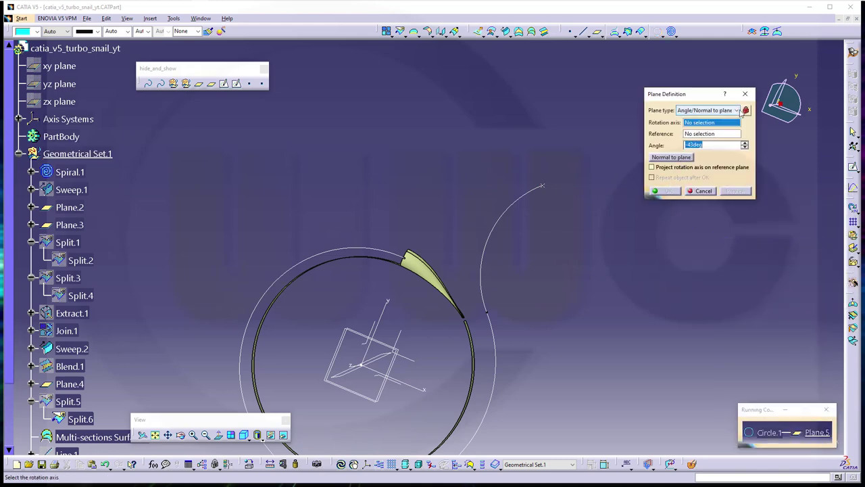
pyautogui.click(740, 112)
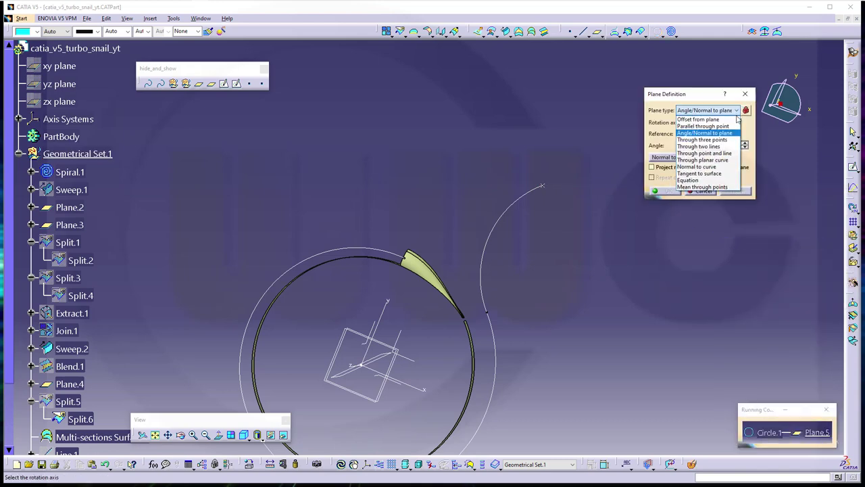
pyautogui.click(709, 166)
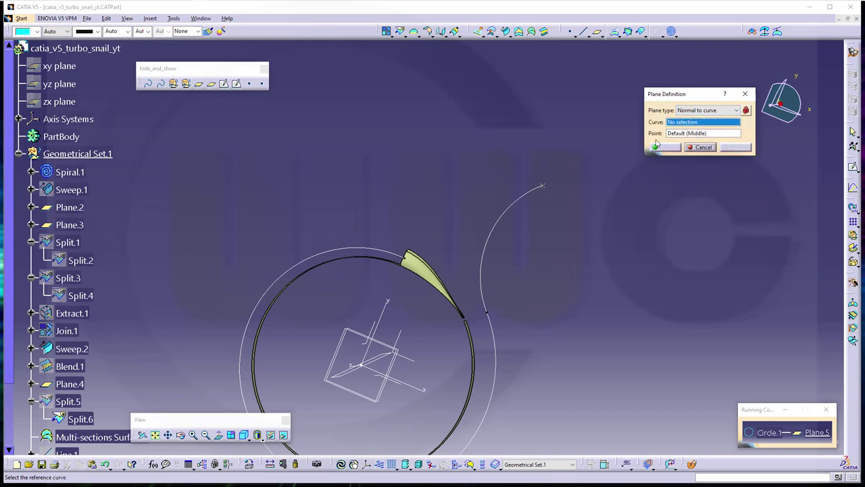
pyautogui.click(538, 193)
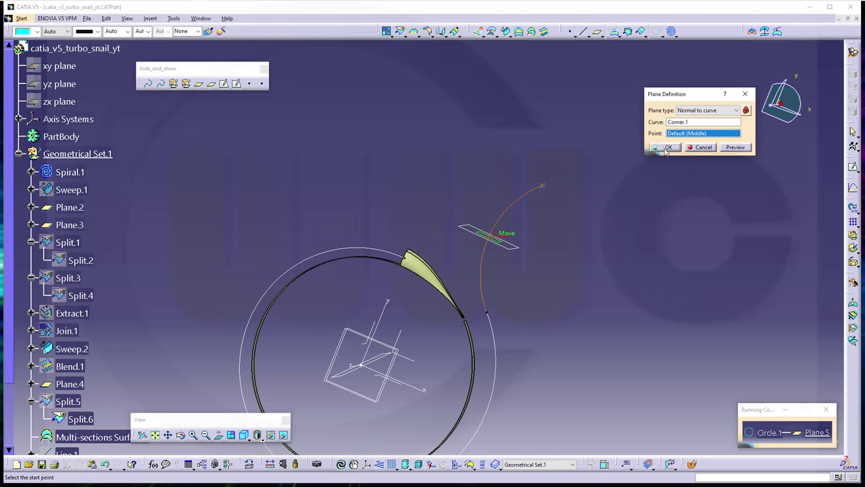
pyautogui.rightClick(689, 136)
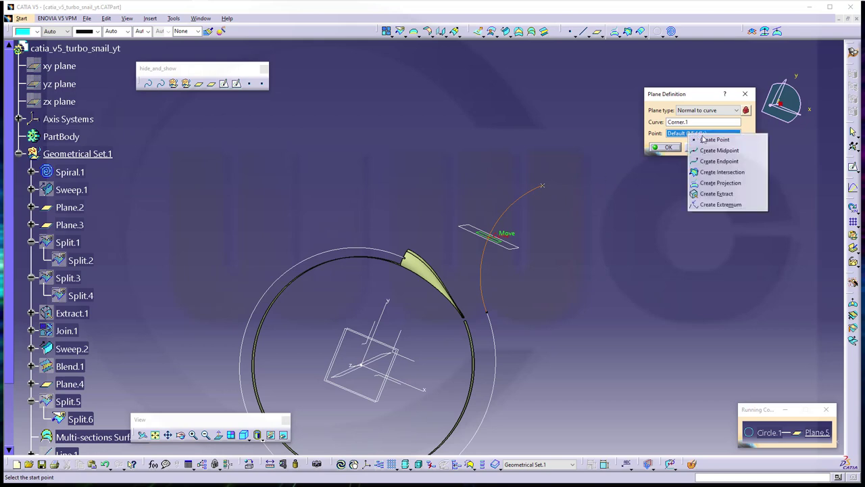
pyautogui.click(718, 161)
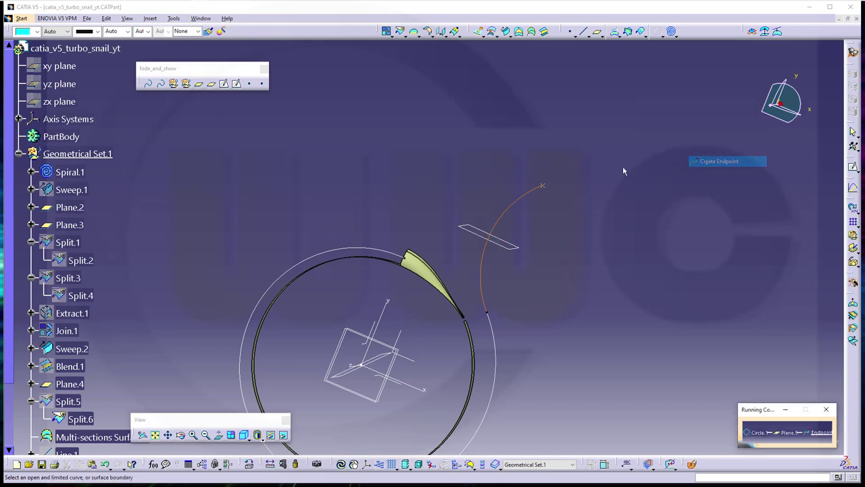
pyautogui.click(539, 194)
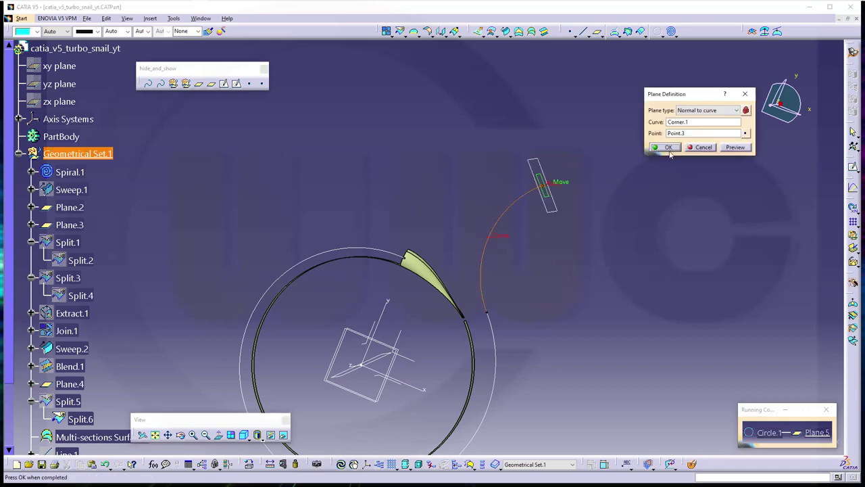
pyautogui.click(669, 148)
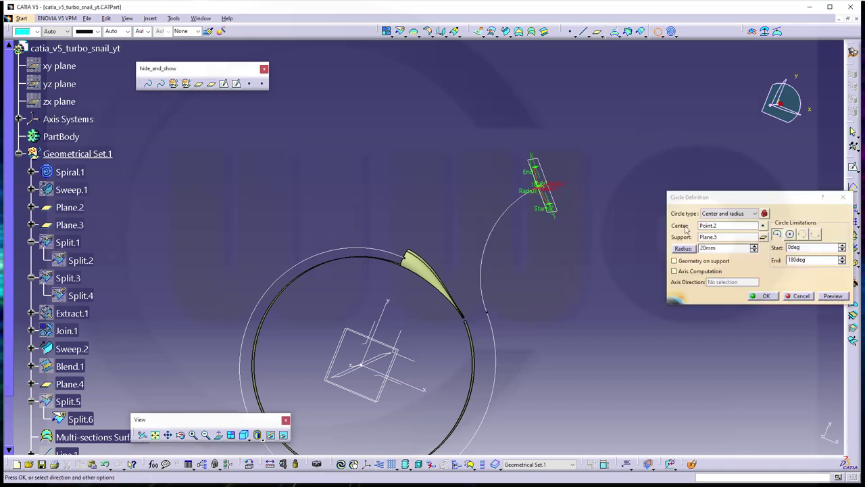
pyautogui.click(764, 296)
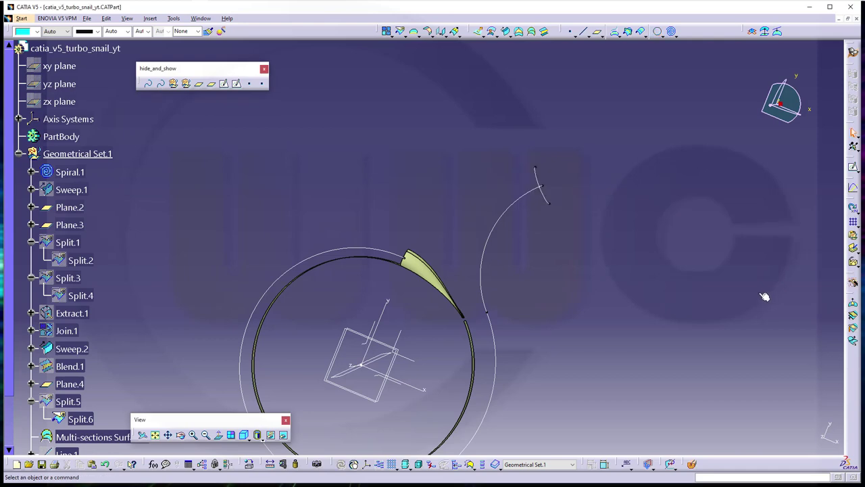
# - Edit the outlet's end arc into a whole circle with a 30 mm radius
pyautogui.doubleClick(544, 181)
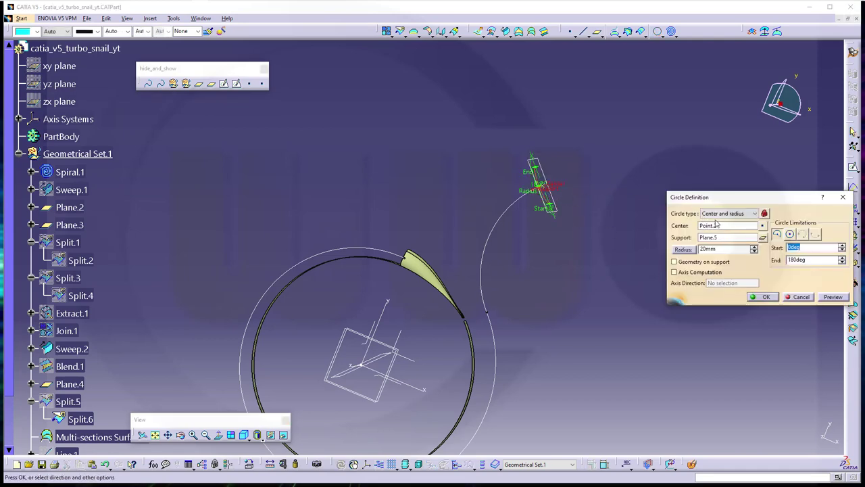
pyautogui.click(724, 248)
pyautogui.write('30')
pyautogui.click(790, 234)
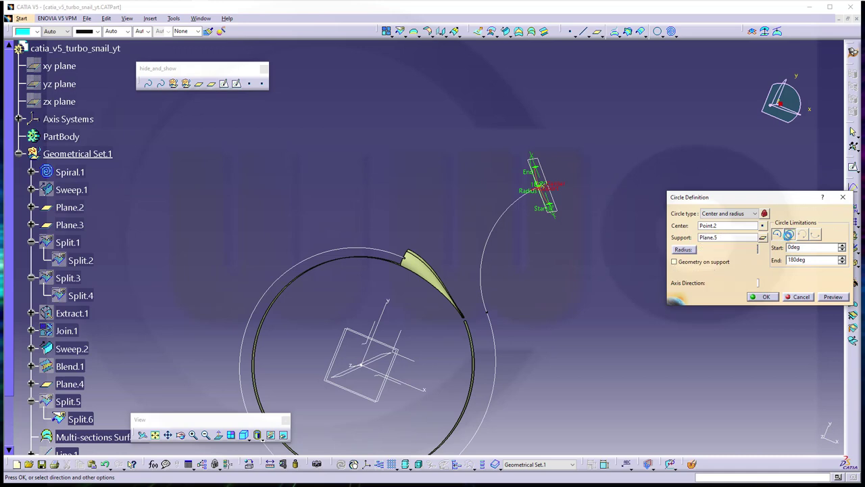
pyautogui.click(767, 298)
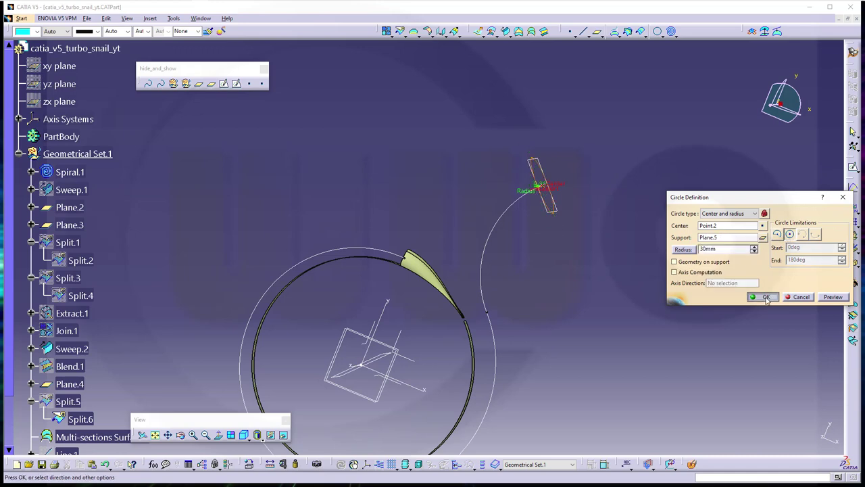
# - Show the hidden Join.1 surface of the snail body
pyautogui.moveTo(670, 259); pyautogui.dragTo(534, 237, button='middle')
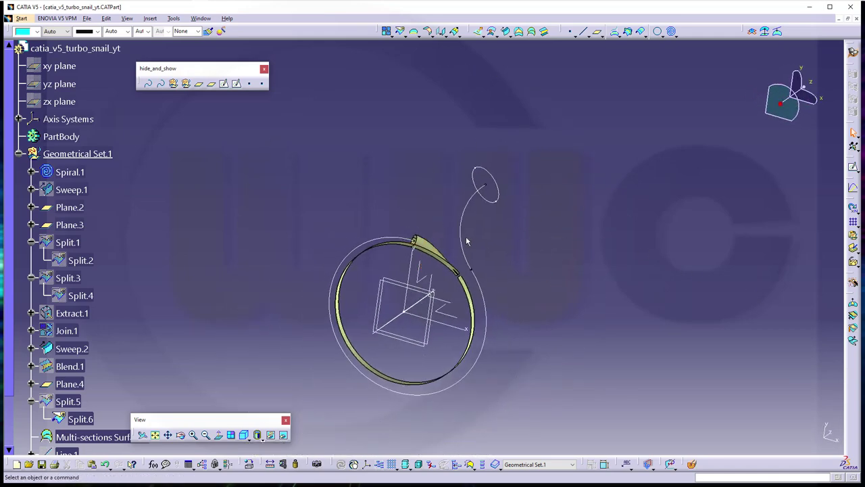
pyautogui.scroll(-3, 162, 333)
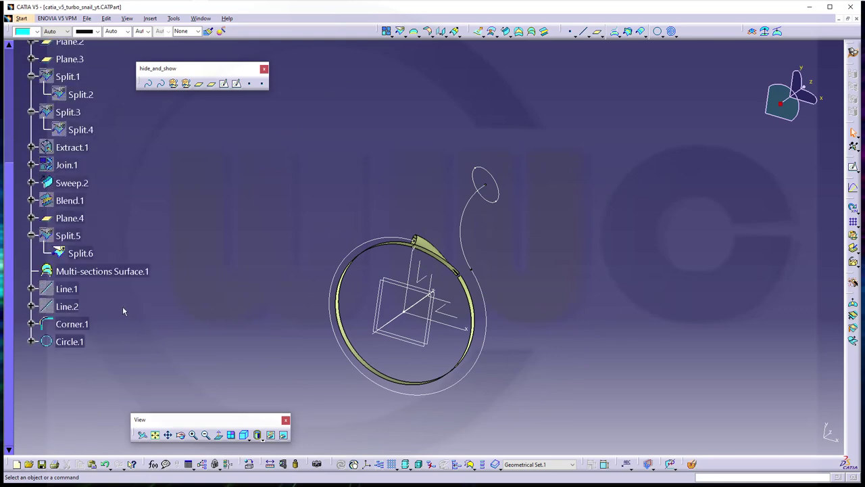
pyautogui.rightClick(62, 165)
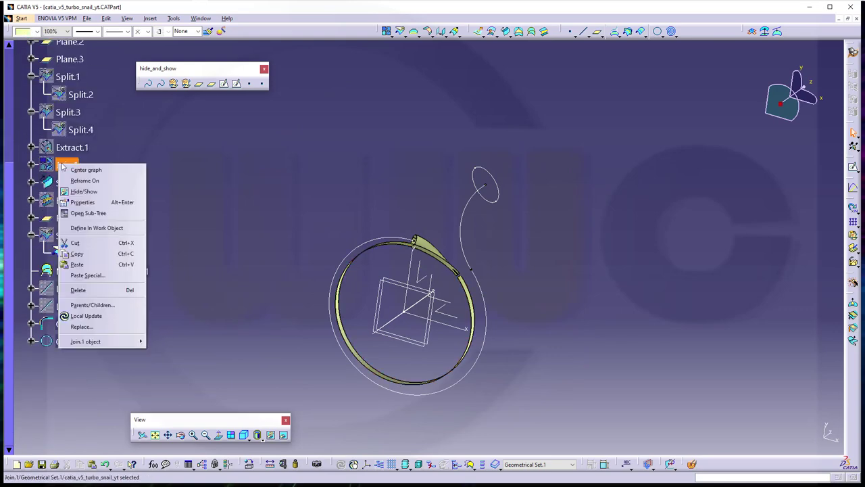
pyautogui.click(90, 192)
# - Start a point of type On curve and choose the outlet's end circle as its curve, using distance on curve
pyautogui.moveTo(322, 176); pyautogui.dragTo(503, 304, button='middle')
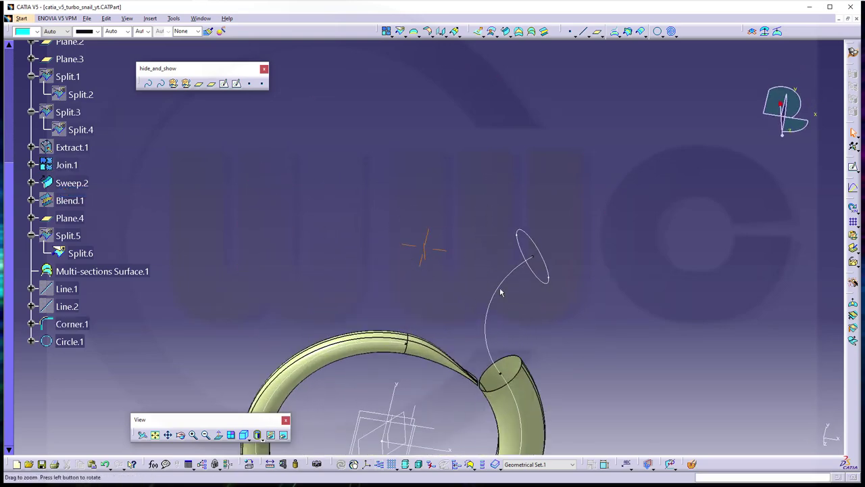
pyautogui.moveTo(497, 251); pyautogui.dragTo(443, 236, button='middle')
pyautogui.moveTo(466, 203); pyautogui.dragTo(408, 236, button='middle')
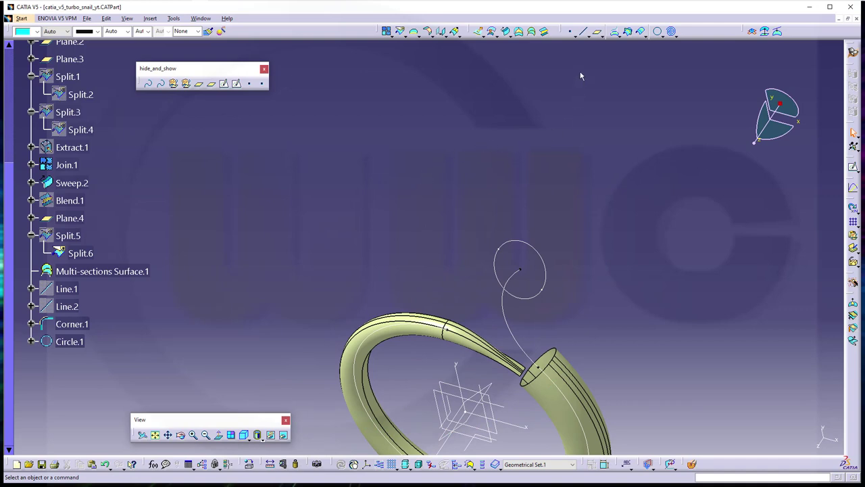
pyautogui.click(573, 34)
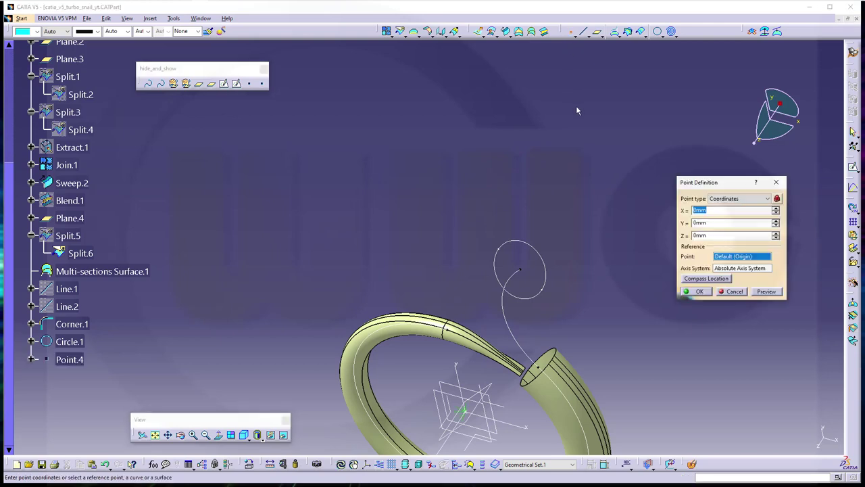
pyautogui.click(768, 199)
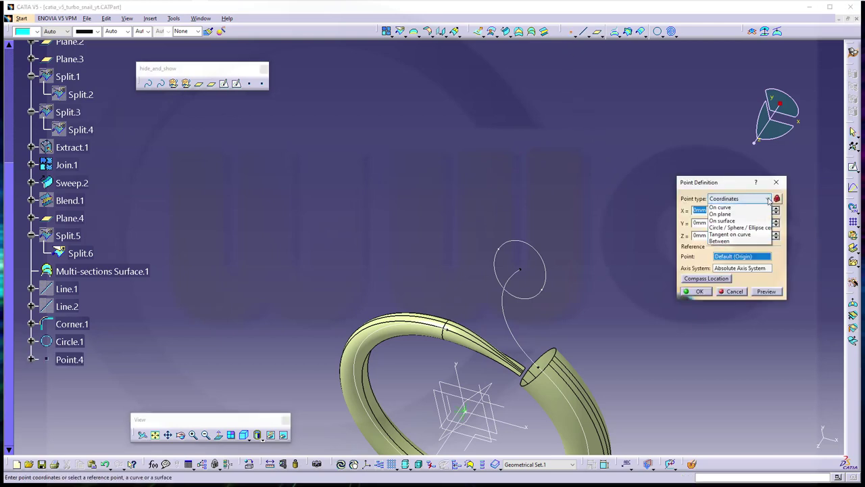
pyautogui.click(721, 214)
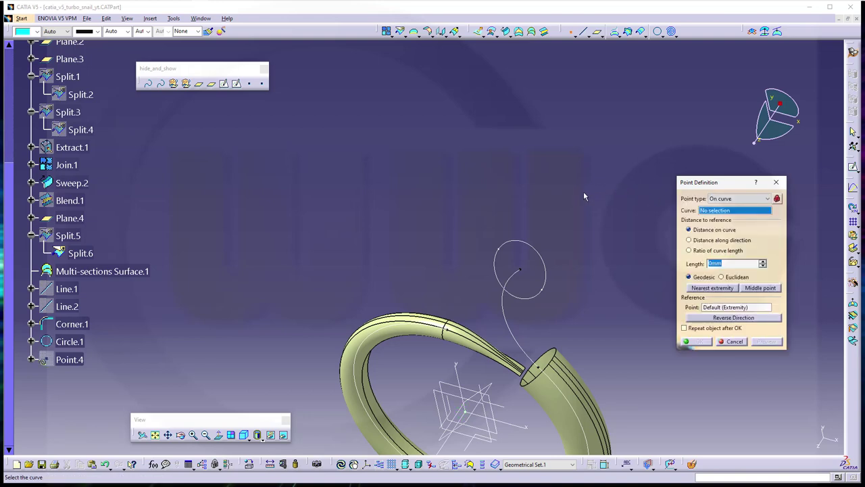
pyautogui.click(507, 248)
pyautogui.moveTo(526, 228); pyautogui.dragTo(445, 211, button='middle')
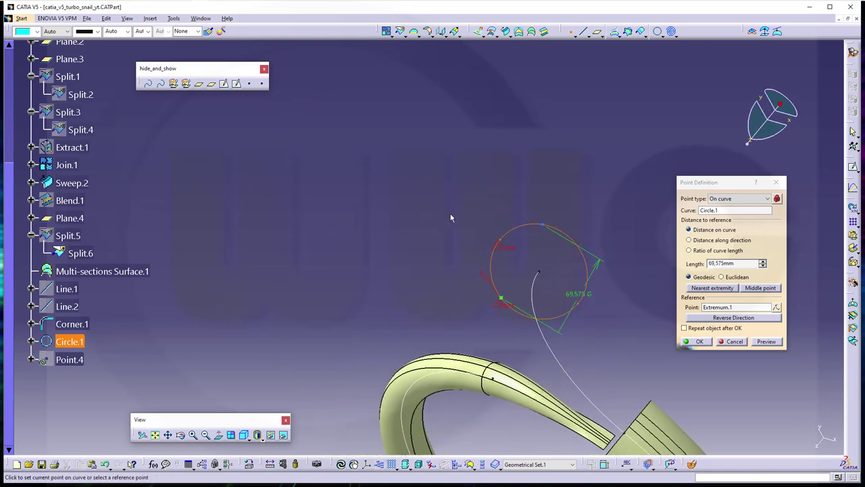
pyautogui.click(503, 303)
pyautogui.click(503, 242)
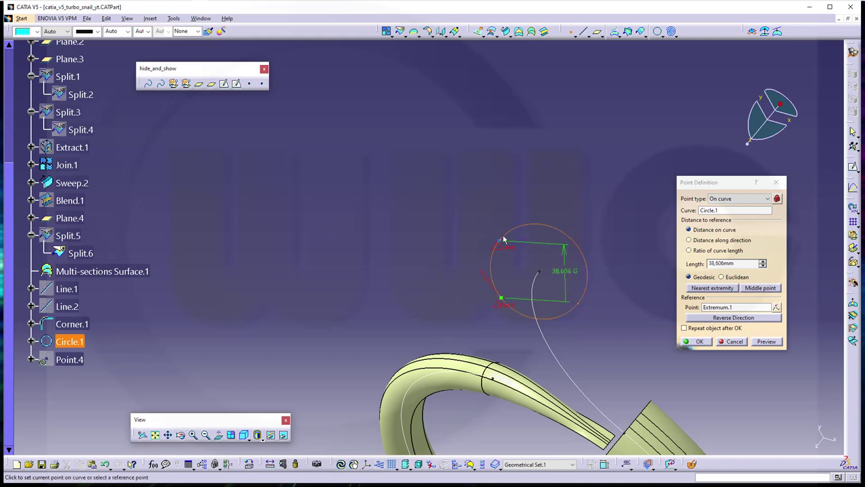
pyautogui.click(584, 256)
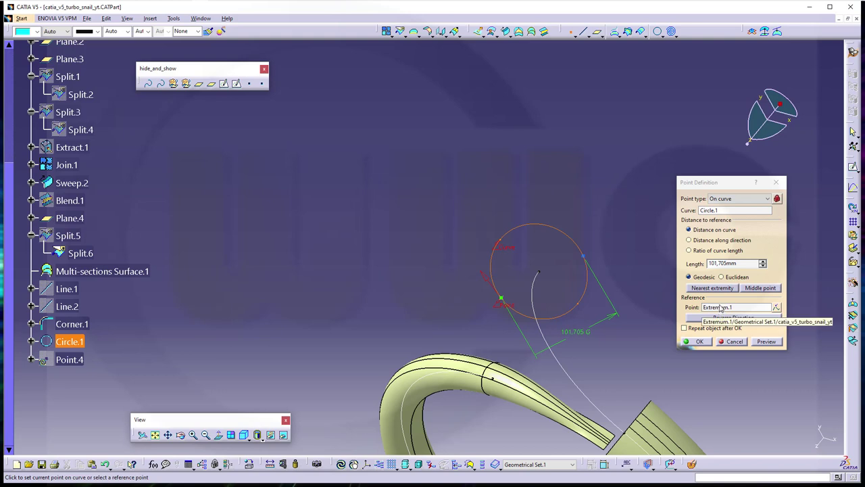
# - Redefine the point's reference extremum on the circle as the minimum along the absolute axis system's X axis
pyautogui.click(720, 308)
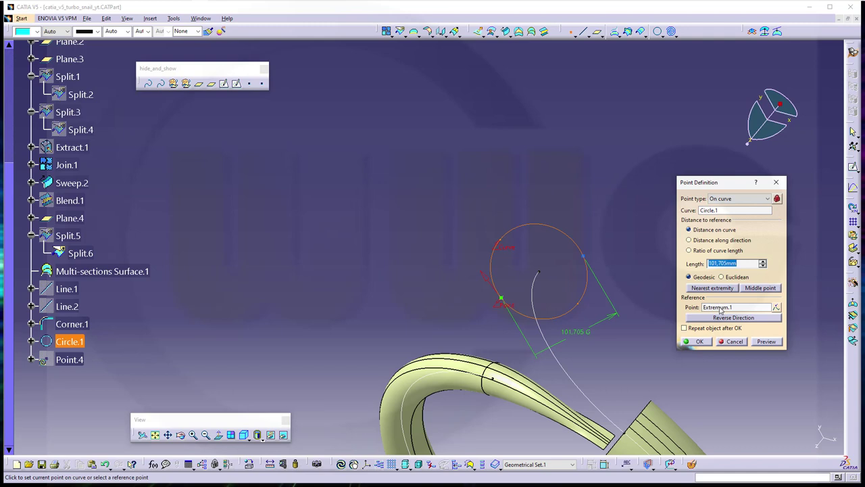
pyautogui.click(721, 307)
pyautogui.click(776, 307)
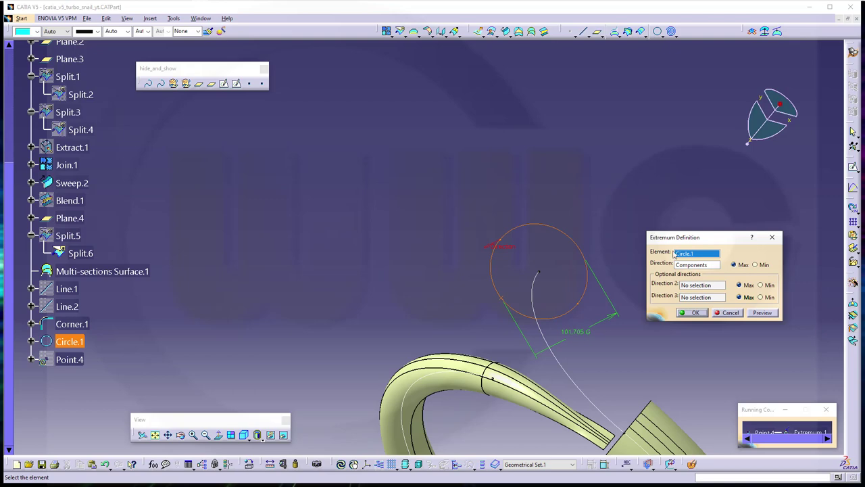
pyautogui.click(697, 264)
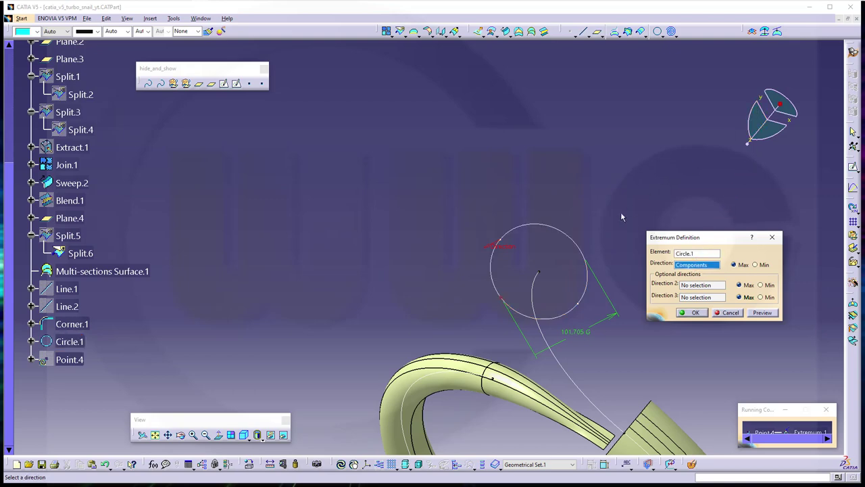
pyautogui.moveTo(441, 271); pyautogui.dragTo(532, 271, button='middle')
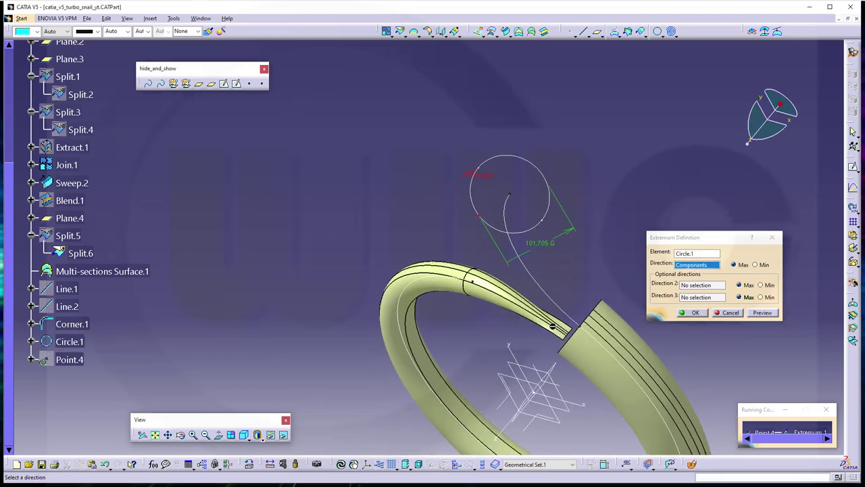
pyautogui.moveTo(439, 237)
pyautogui.mouseDown(button='middle')
pyautogui.moveTo(419, 214)
pyautogui.moveTo(436, 247)
pyautogui.mouseUp(button='middle')
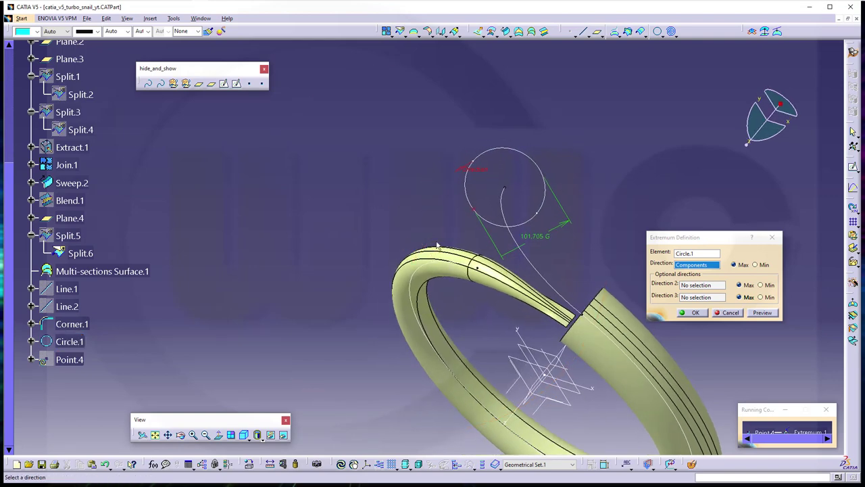
pyautogui.click(593, 393)
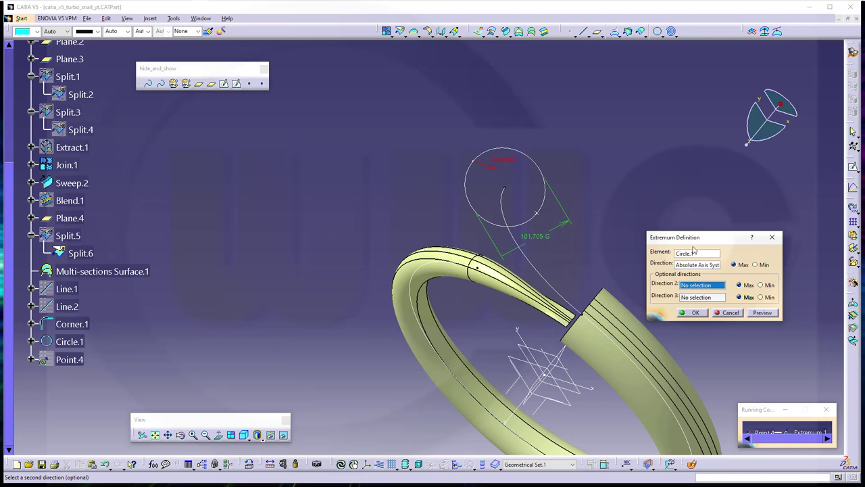
pyautogui.click(756, 265)
pyautogui.click(696, 312)
# - Set the point's distance along the circle to 9 mm from the extremum and create it
pyautogui.moveTo(601, 249); pyautogui.dragTo(567, 325, button='middle')
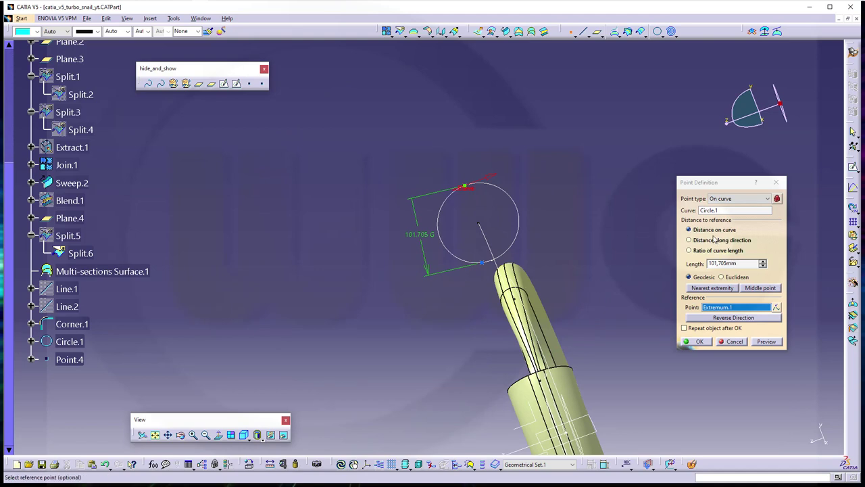
pyautogui.doubleClick(741, 263)
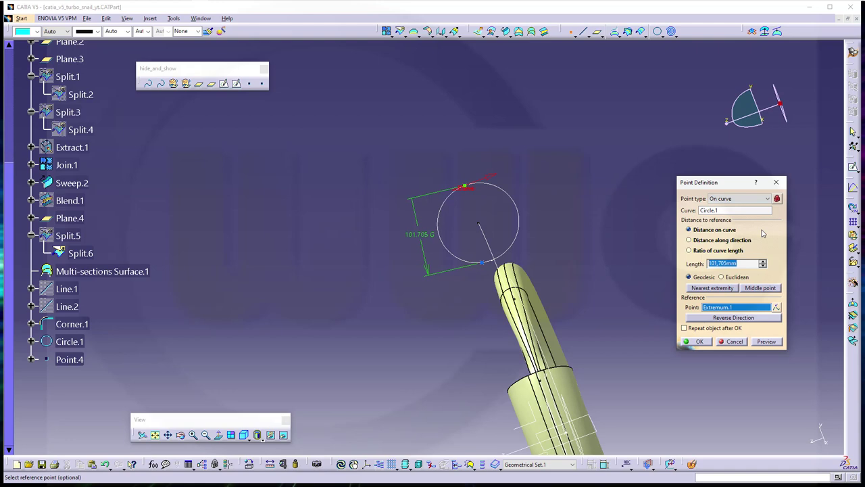
pyautogui.write('9')
pyautogui.click(698, 343)
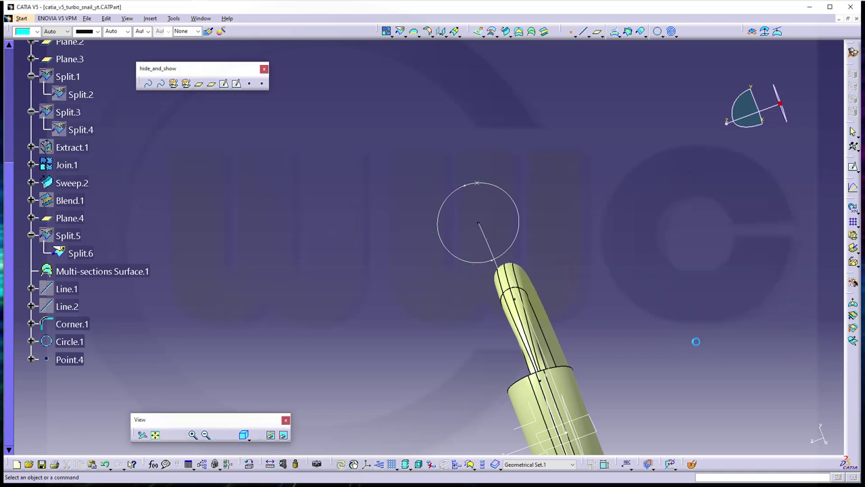
# - Create a second point on the circle 9 mm from the same Extremum.1 reference, with the direction reversed
pyautogui.click(572, 33)
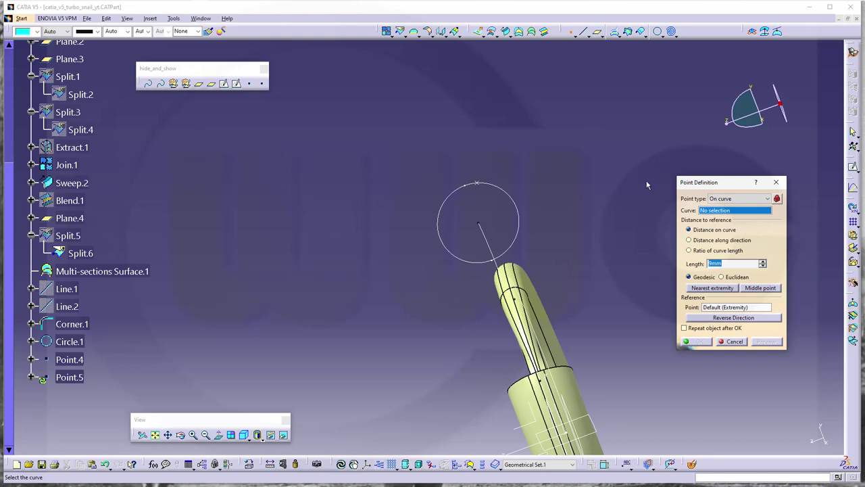
pyautogui.click(502, 189)
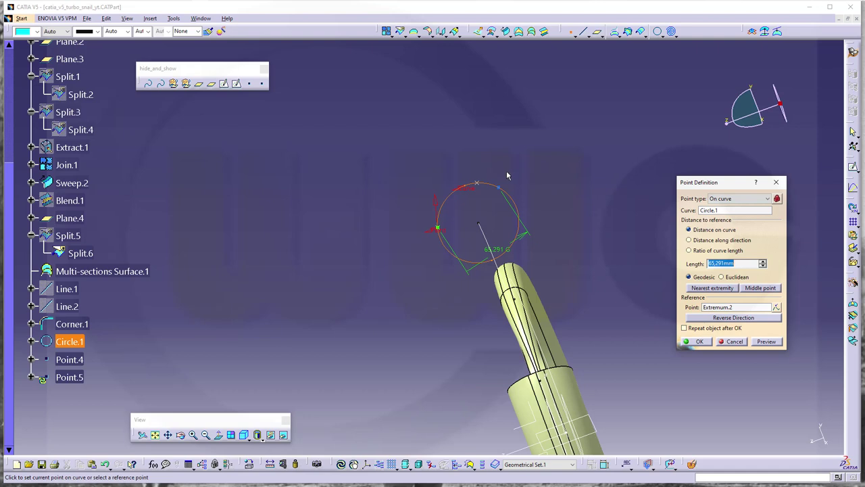
pyautogui.click(32, 360)
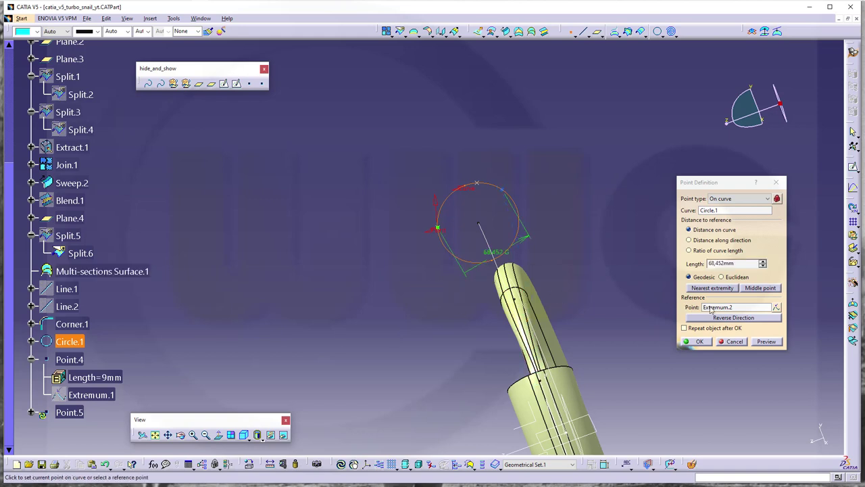
pyautogui.click(709, 308)
pyautogui.click(113, 395)
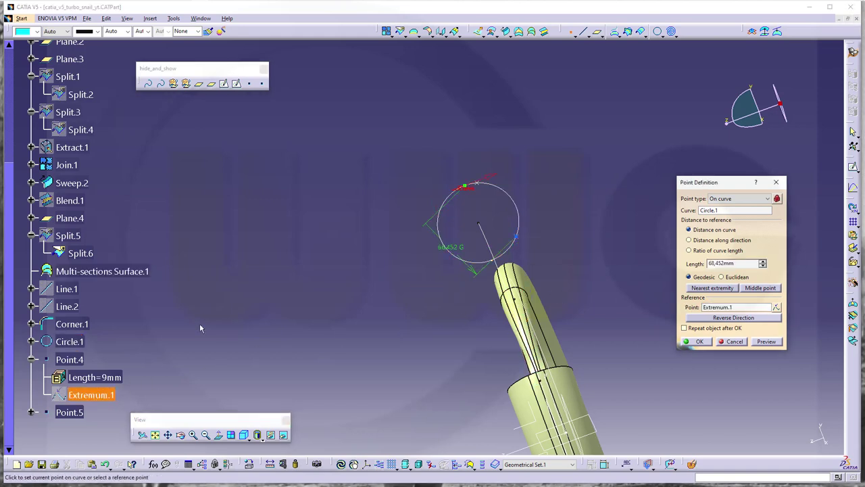
pyautogui.click(444, 203)
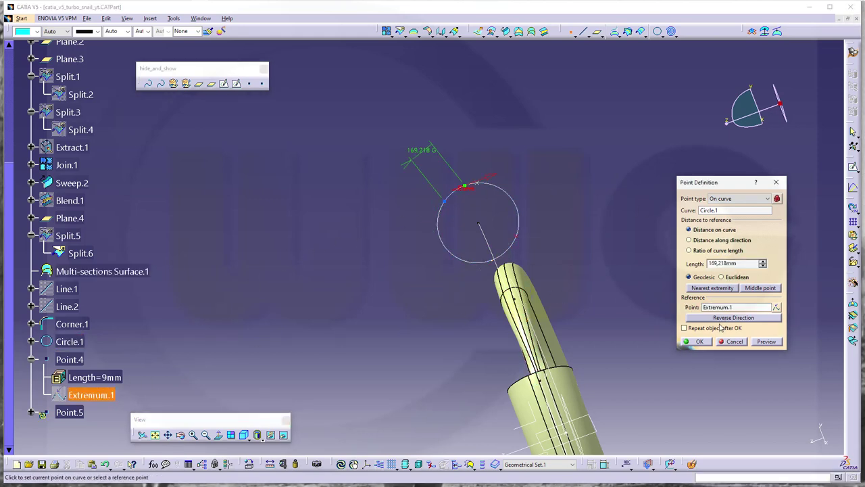
pyautogui.click(720, 318)
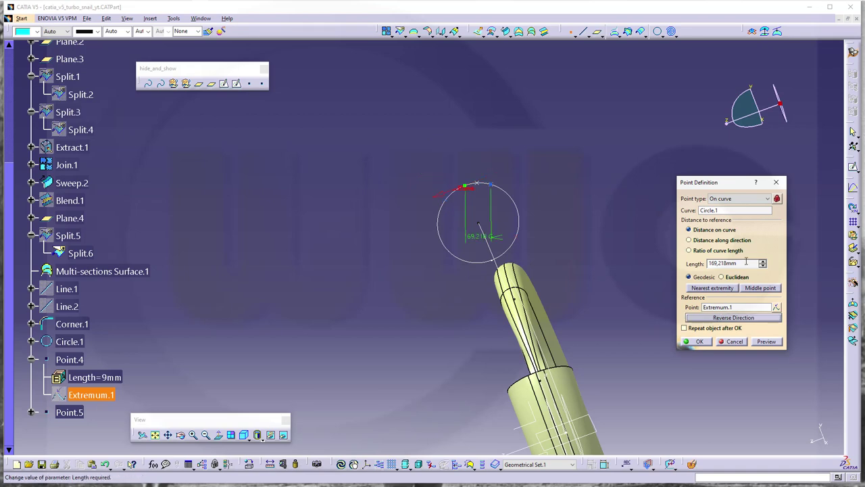
pyautogui.write('9')
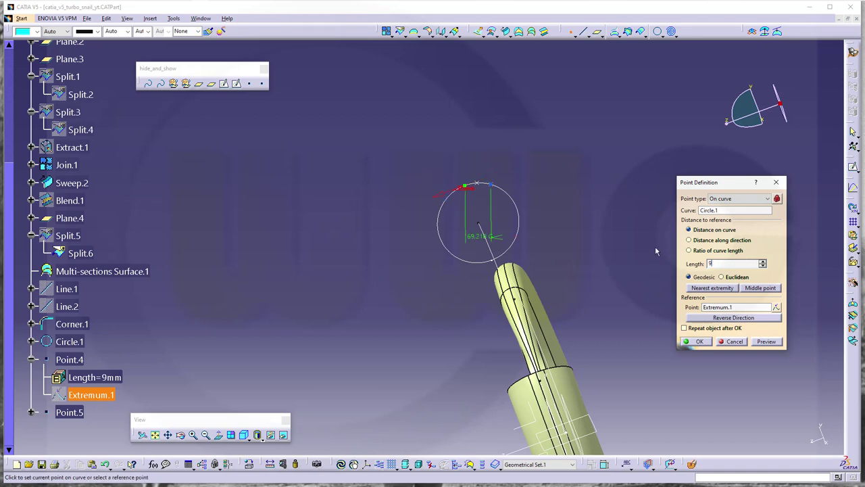
pyautogui.press('Return')
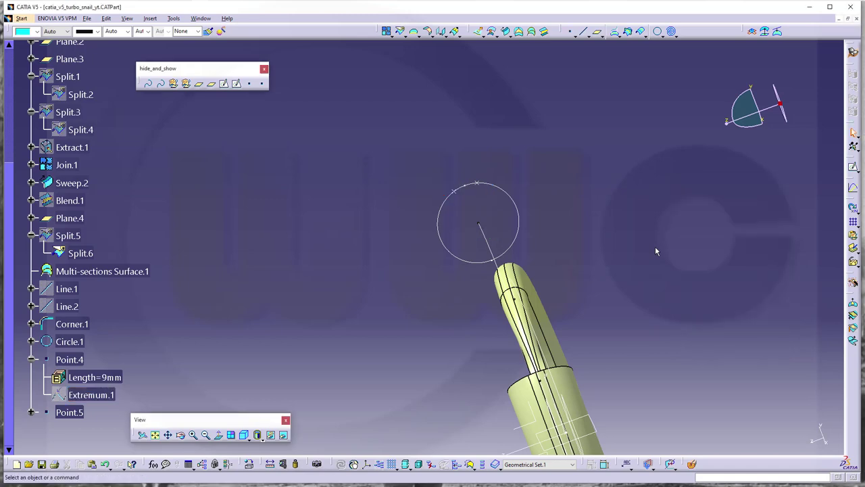
# - Start a split of the outlet's end circle with Point.5 as the first cutting element
pyautogui.moveTo(481, 215); pyautogui.dragTo(544, 287, button='middle')
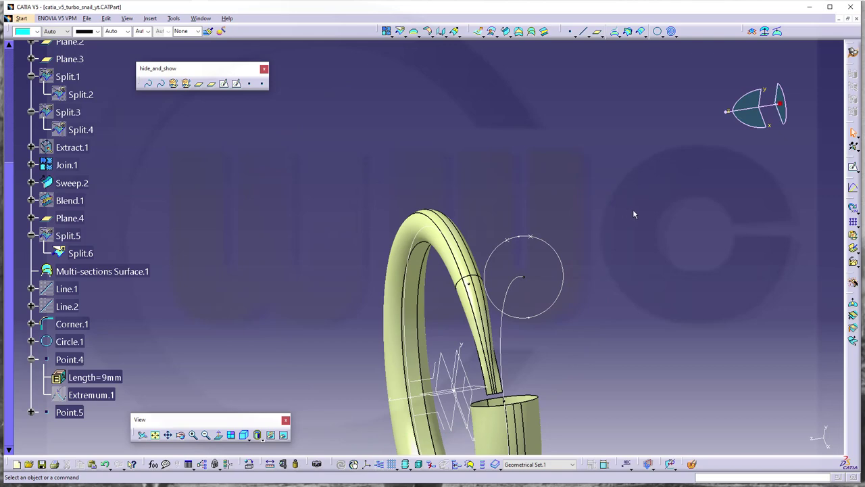
pyautogui.moveTo(575, 304); pyautogui.dragTo(567, 348, button='middle')
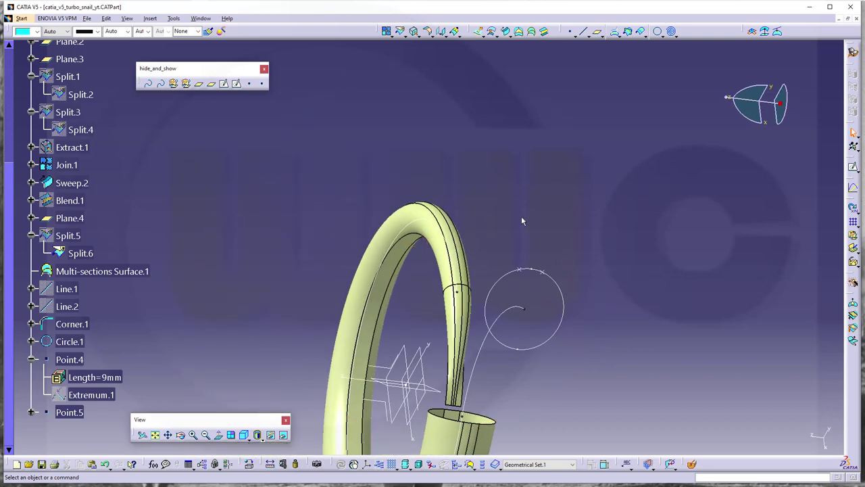
pyautogui.click(403, 35)
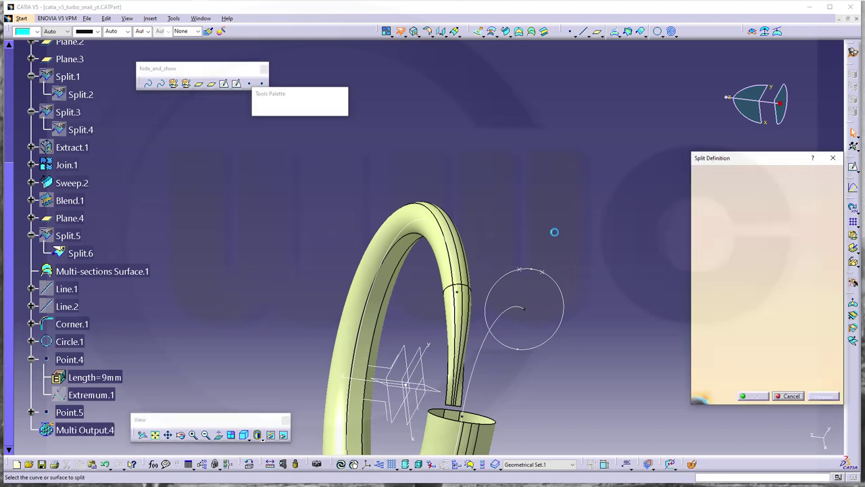
pyautogui.click(534, 272)
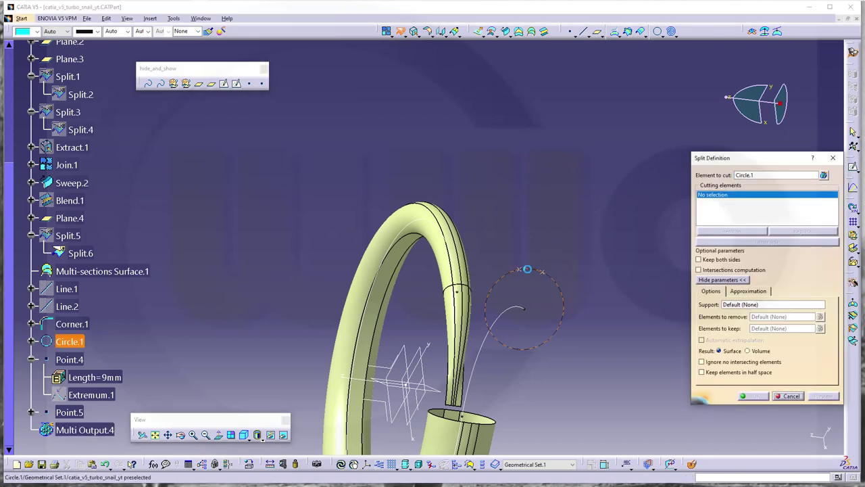
pyautogui.click(526, 254)
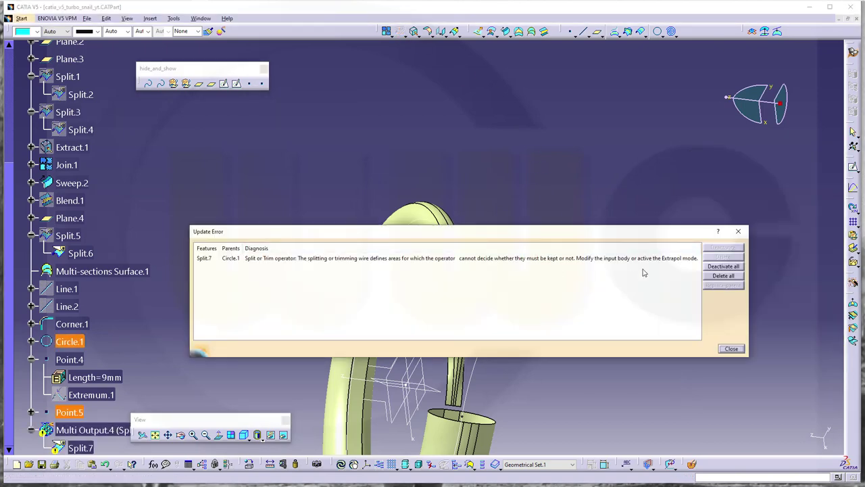
pyautogui.click(732, 348)
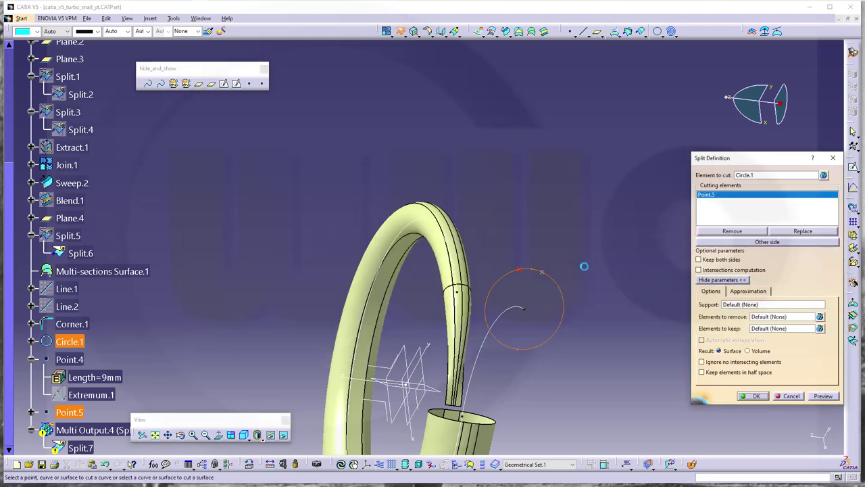
# - Add Point.4 as the second cutting element and split the circle, keeping both sides
pyautogui.click(542, 273)
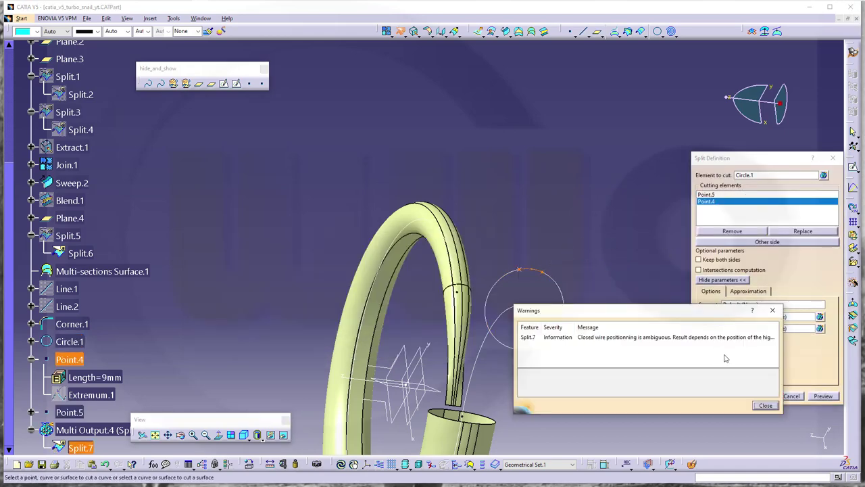
pyautogui.click(765, 405)
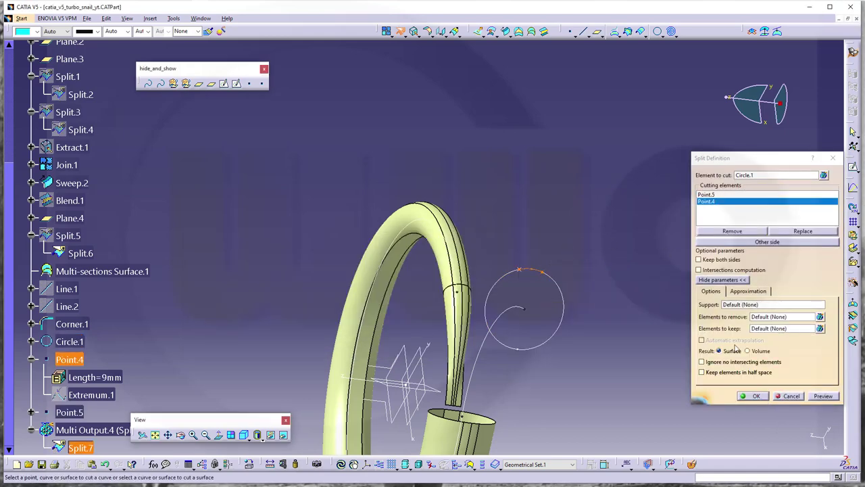
pyautogui.click(699, 260)
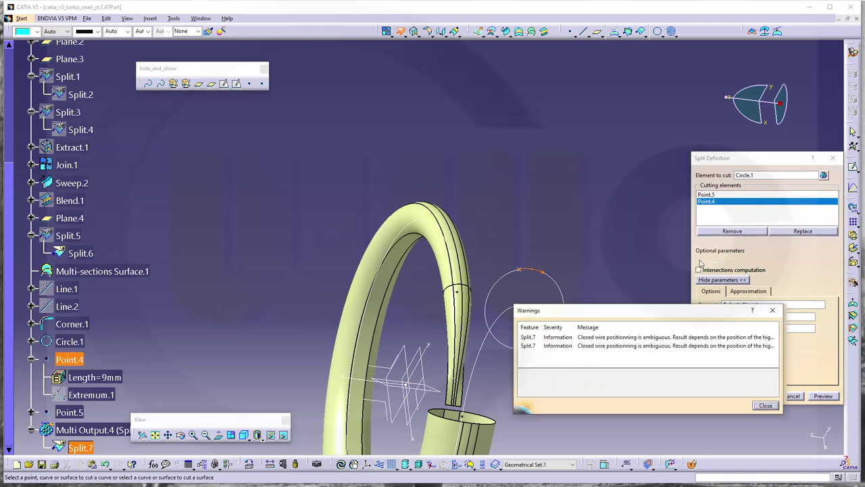
pyautogui.click(762, 405)
pyautogui.click(756, 396)
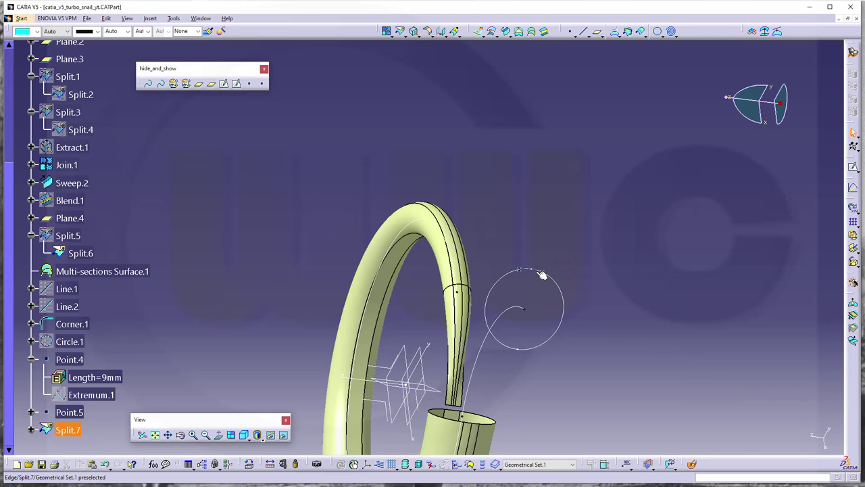
# - Start a multi-sections surface with the short Sweep.2 edge at the tube opening as first section, tangent to Sweep.2
pyautogui.moveTo(508, 284); pyautogui.dragTo(388, 220, button='middle')
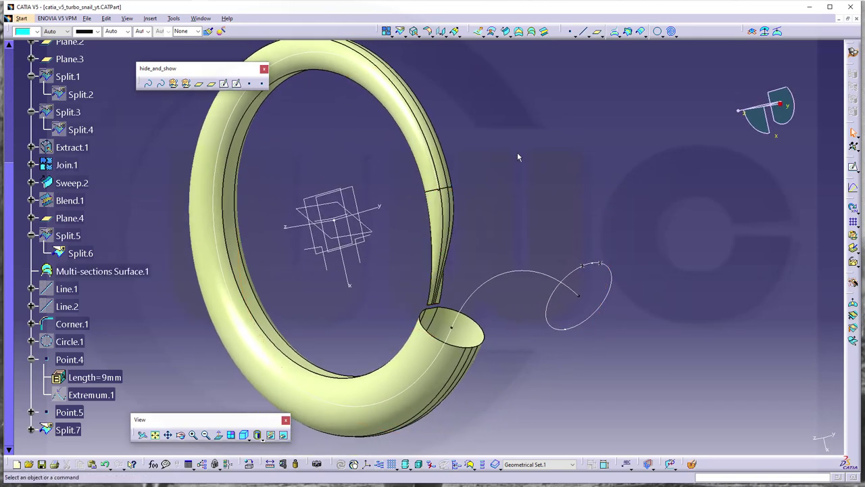
pyautogui.click(532, 32)
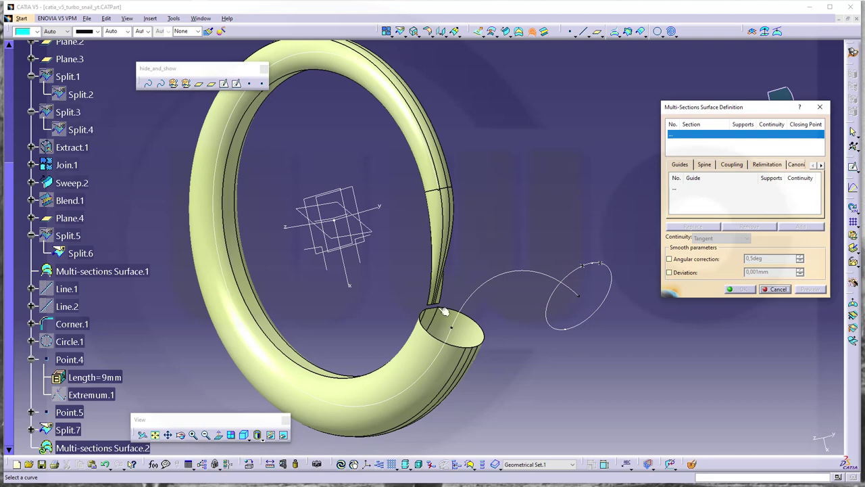
pyautogui.keyDown('ctrl'); pyautogui.moveTo(518, 215); pyautogui.dragTo(518, 189, button='middle'); pyautogui.keyUp('ctrl')
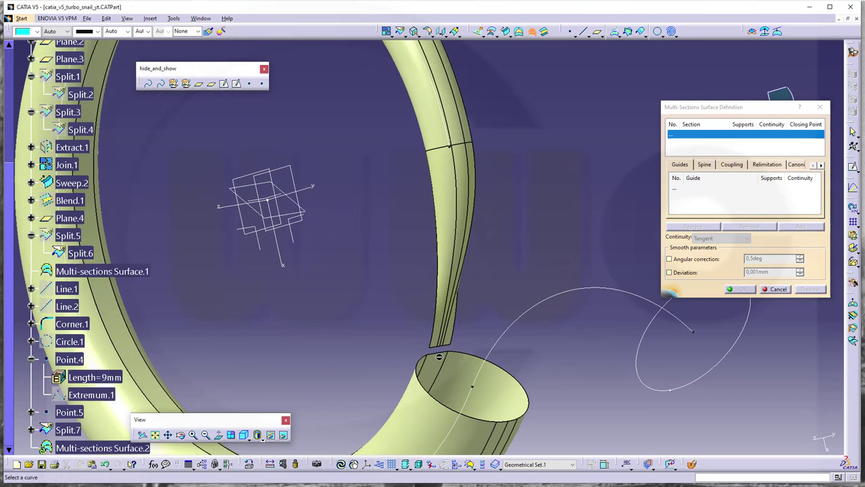
pyautogui.click(447, 352)
pyautogui.moveTo(508, 313)
pyautogui.keyDown('ctrl'); pyautogui.mouseDown(button='middle')
pyautogui.moveTo(524, 287)
pyautogui.moveTo(498, 250)
pyautogui.mouseUp(button='middle'); pyautogui.keyUp('ctrl')
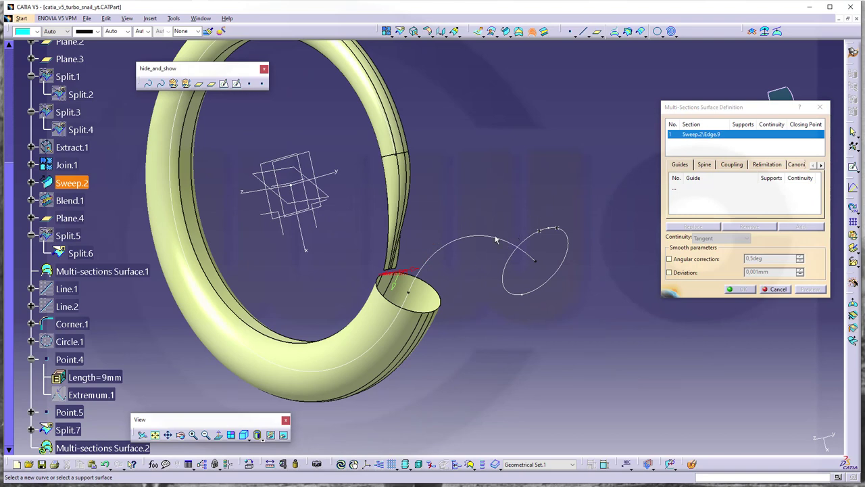
pyautogui.click(388, 288)
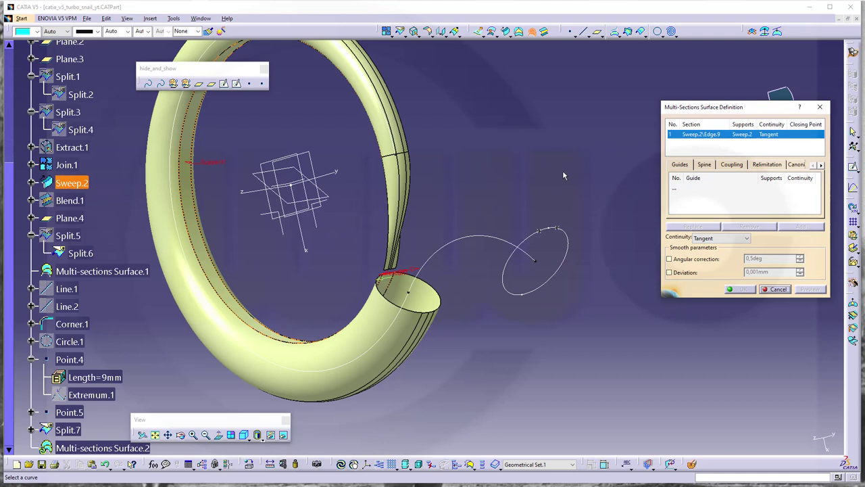
# - Add the end circle's short arc as second section, with the circle's Plane.5 as its tangent support
pyautogui.click(553, 232)
pyautogui.moveTo(551, 233); pyautogui.dragTo(484, 288, button='middle')
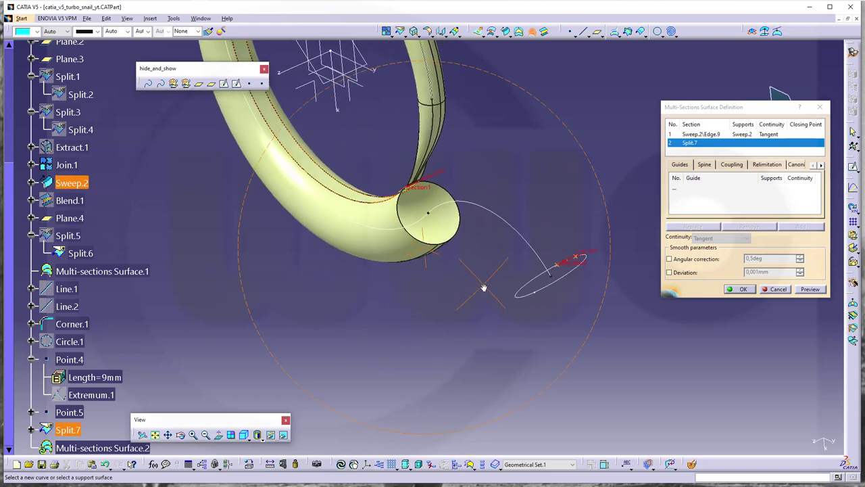
pyautogui.middleClick(484, 288)
pyautogui.moveTo(580, 257); pyautogui.dragTo(621, 203, button='middle')
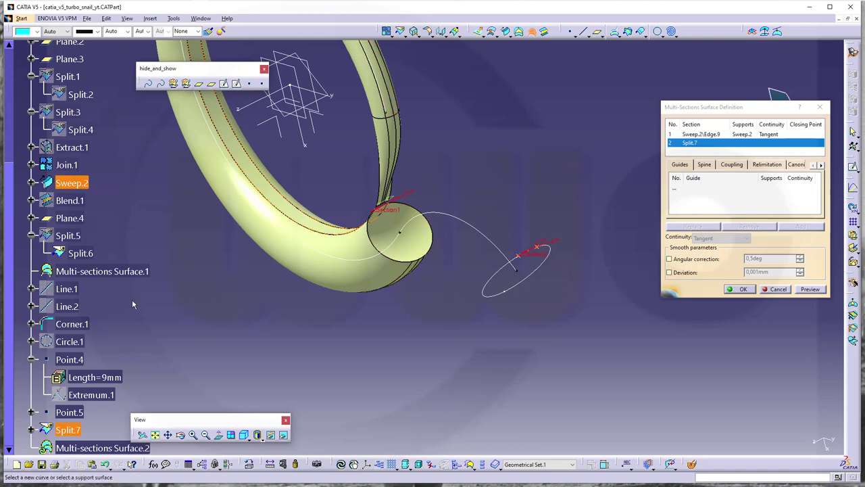
pyautogui.scroll(-2, 130, 301)
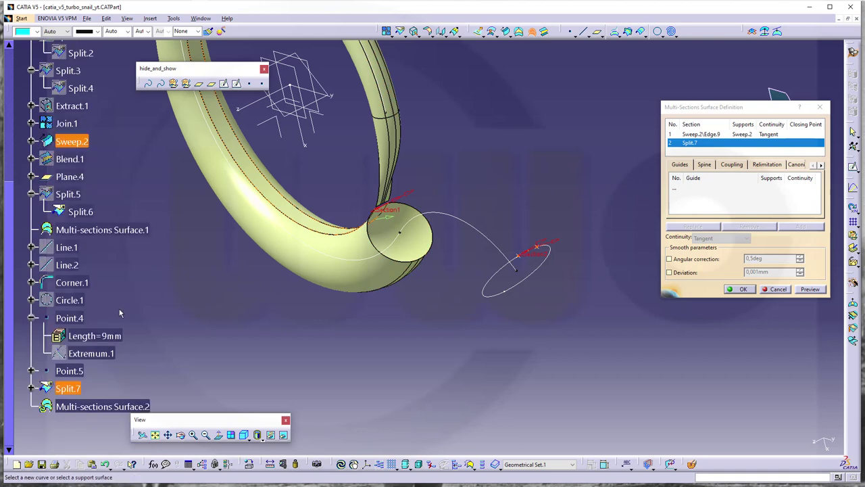
pyautogui.click(30, 301)
pyautogui.click(82, 406)
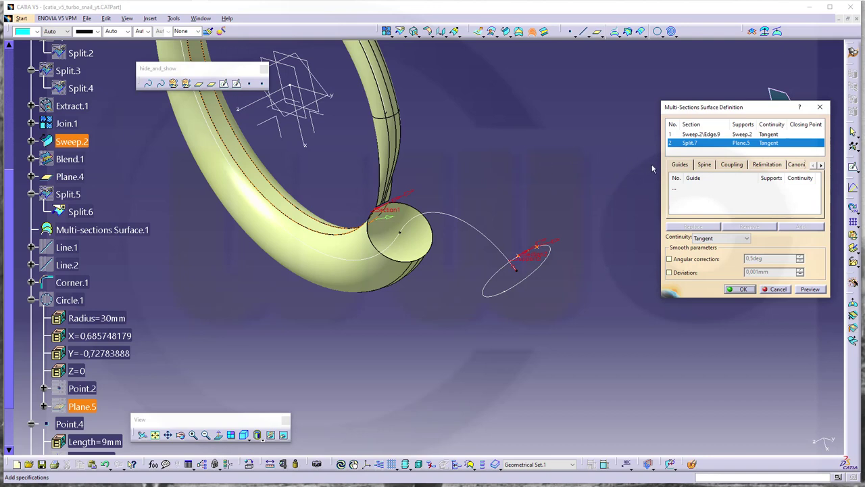
# - Set the curved guide Corner.1 as the spine, preview the narrow strip and create the surface
pyautogui.click(704, 166)
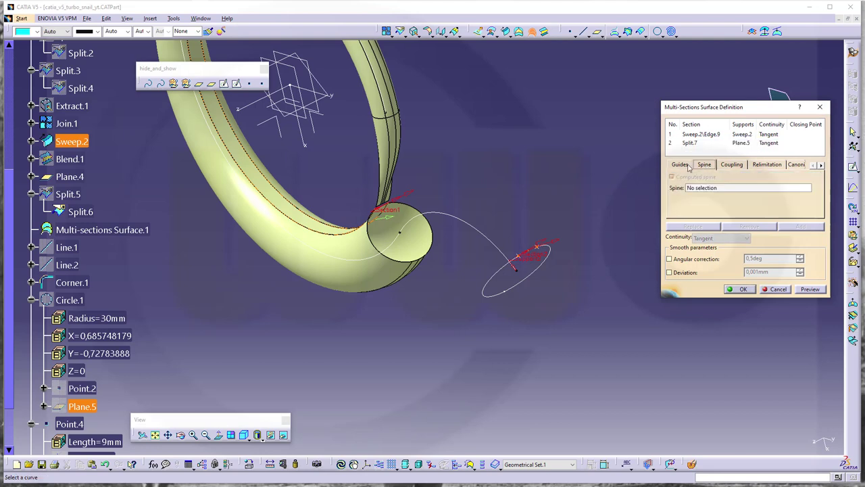
pyautogui.click(457, 217)
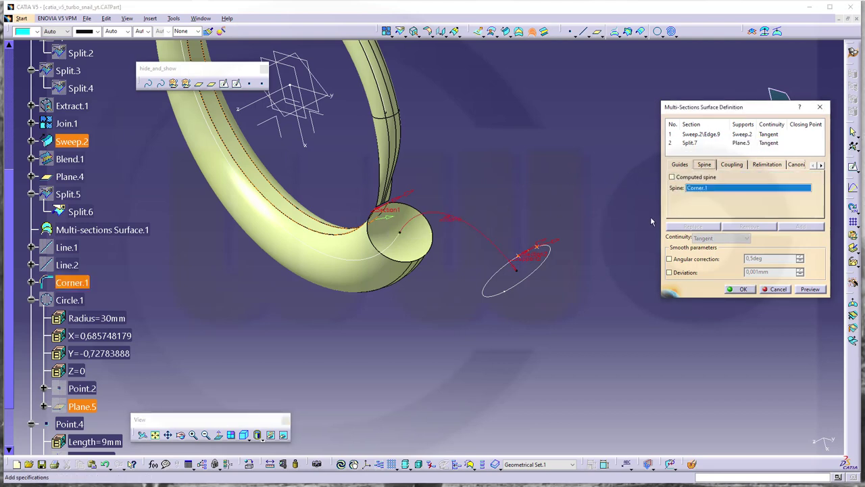
pyautogui.click(810, 290)
pyautogui.moveTo(502, 193); pyautogui.dragTo(521, 238, button='middle')
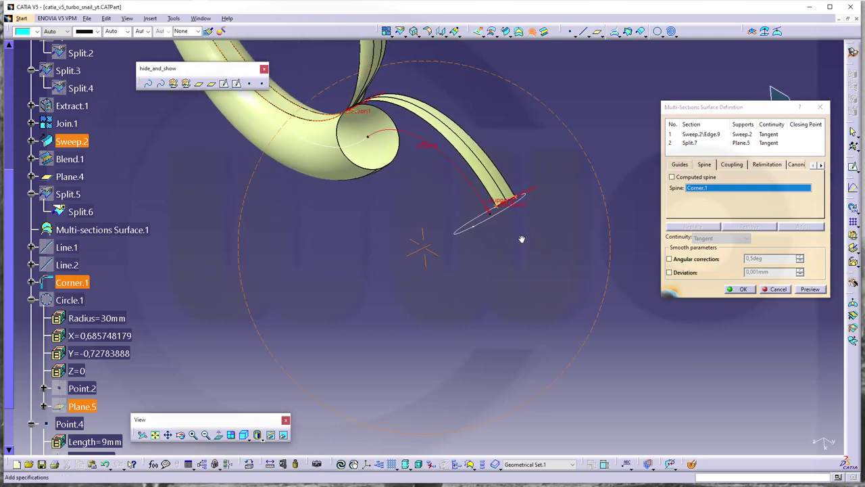
pyautogui.click(743, 289)
pyautogui.moveTo(406, 194); pyautogui.dragTo(515, 223, button='middle')
pyautogui.moveTo(399, 216); pyautogui.dragTo(602, 247, button='middle')
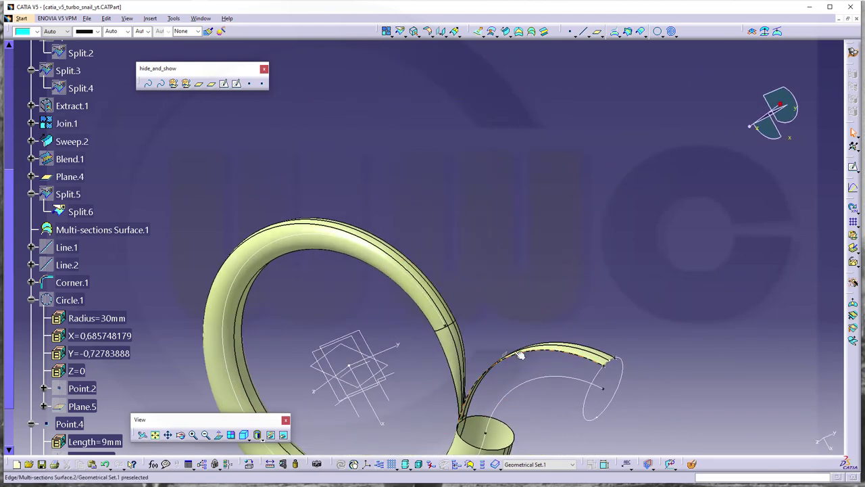
pyautogui.moveTo(521, 304); pyautogui.dragTo(485, 219, button='middle')
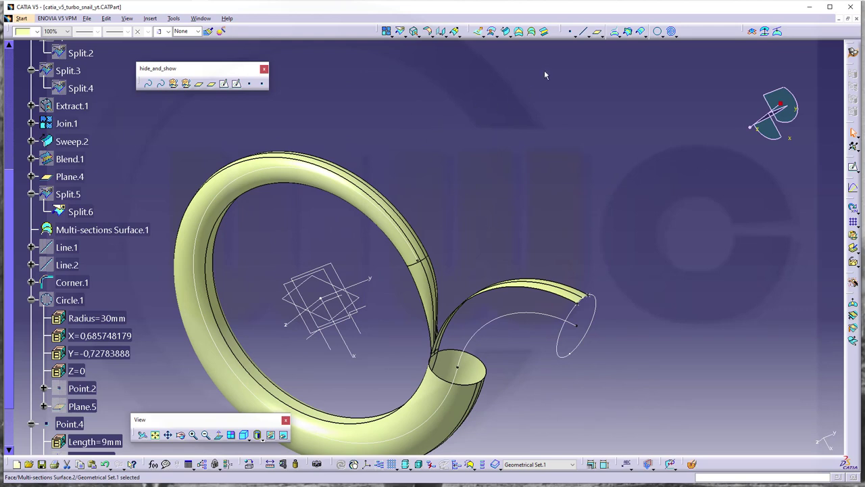
pyautogui.click(533, 32)
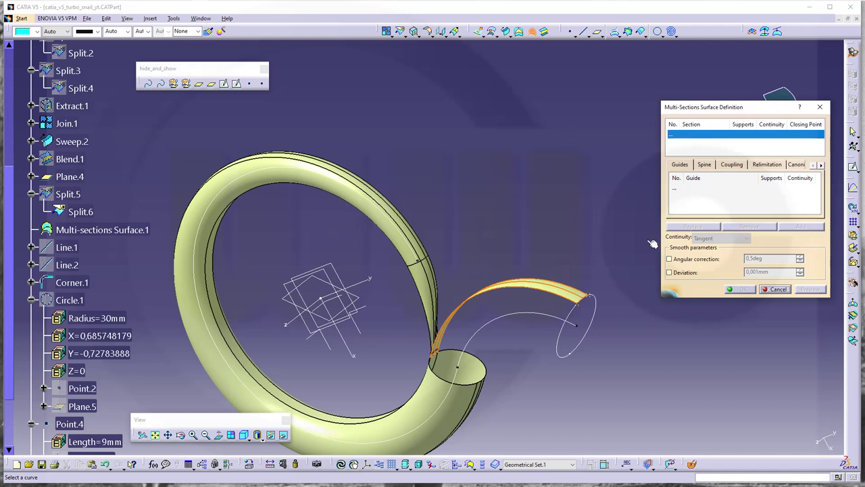
pyautogui.click(603, 257)
pyautogui.click(775, 289)
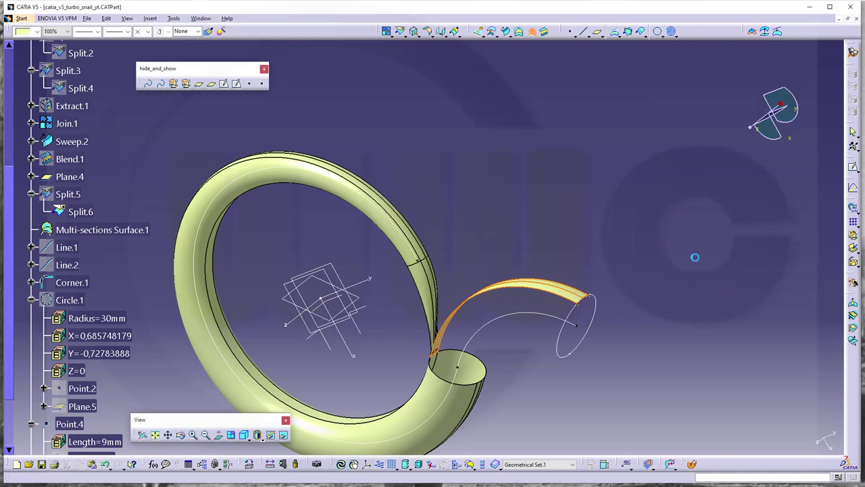
# - Start a multi-sections surface from the tube's large Join.1 opening edge, tangent to Join.1, to the end circle's long arc
pyautogui.click(531, 31)
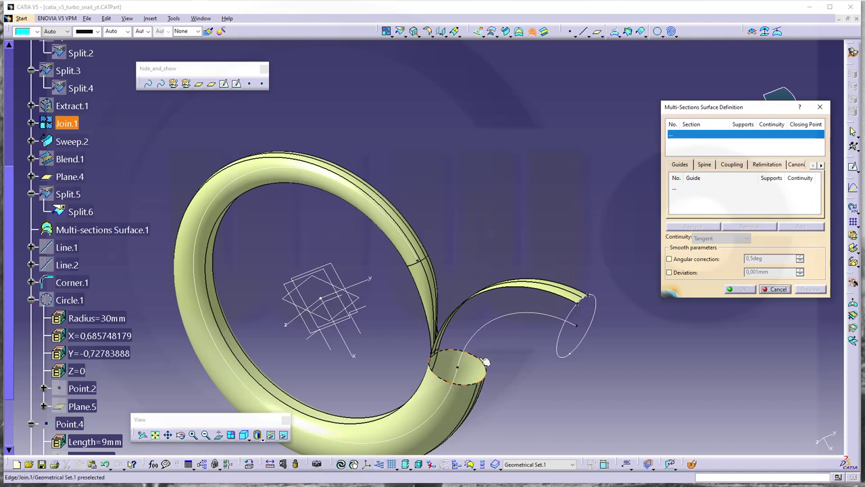
pyautogui.click(447, 380)
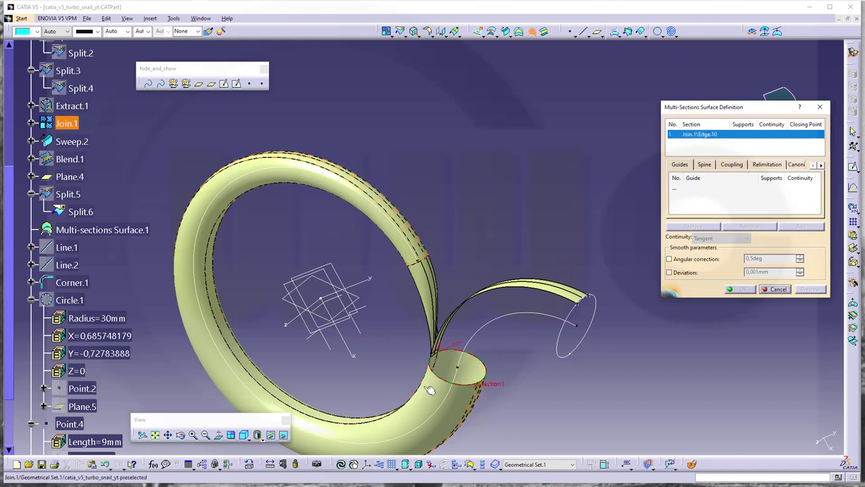
pyautogui.click(433, 404)
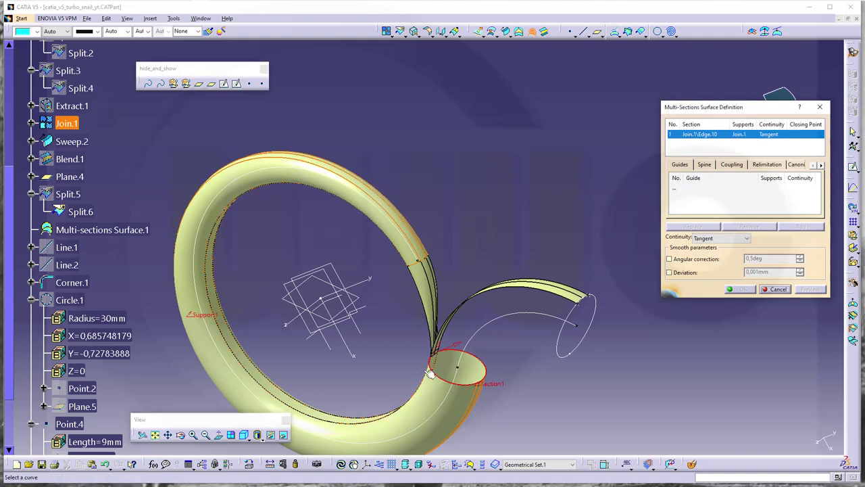
pyautogui.click(571, 322)
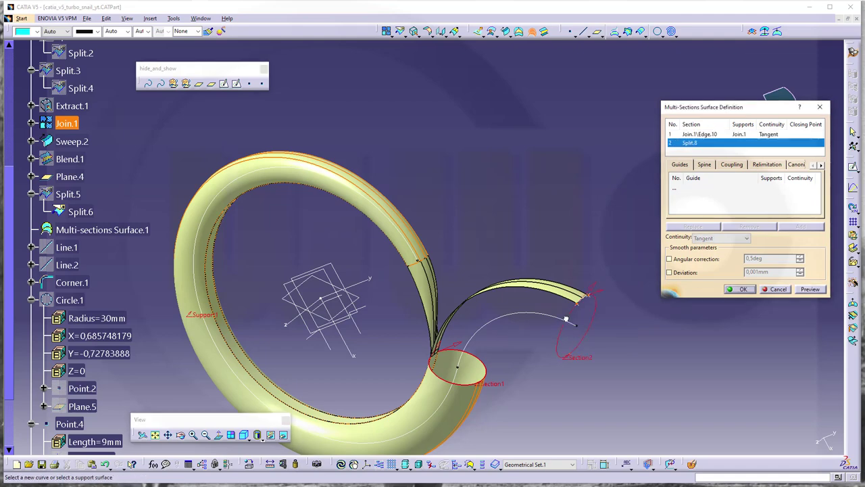
# - Add both long edges of the narrow outlet strip as guides for the multi-sections surface
pyautogui.moveTo(524, 346); pyautogui.dragTo(559, 358, button='middle')
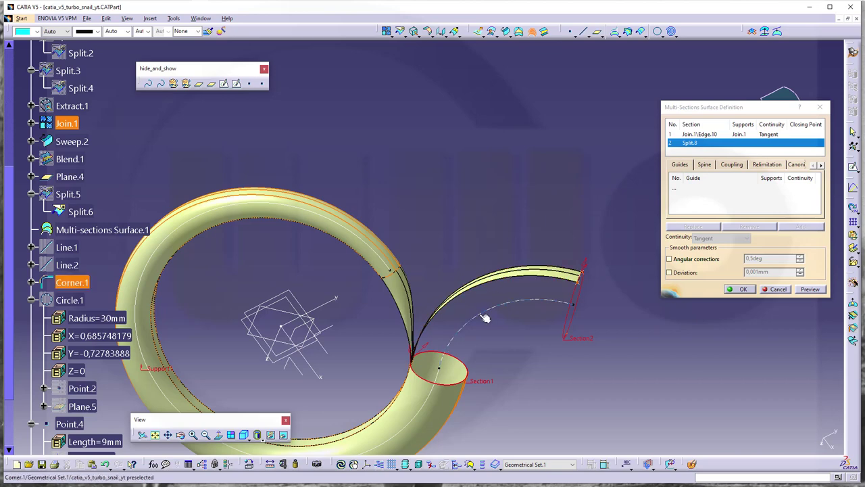
pyautogui.moveTo(481, 315); pyautogui.dragTo(536, 340, button='middle')
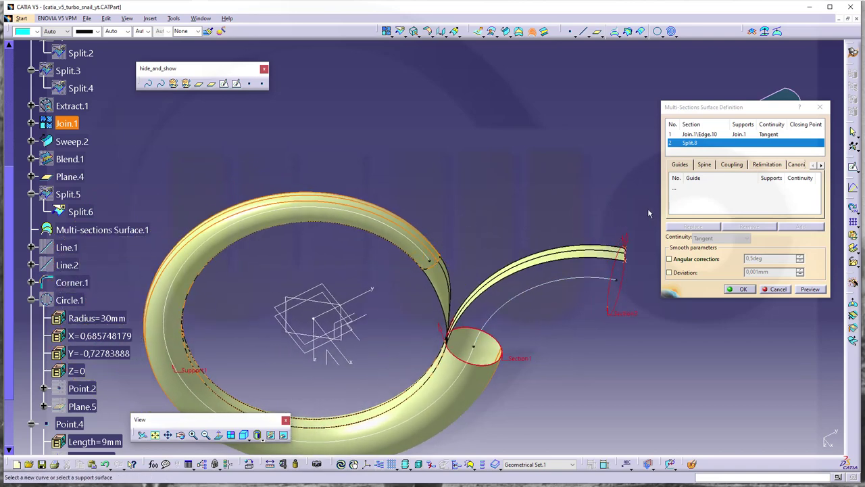
pyautogui.click(678, 190)
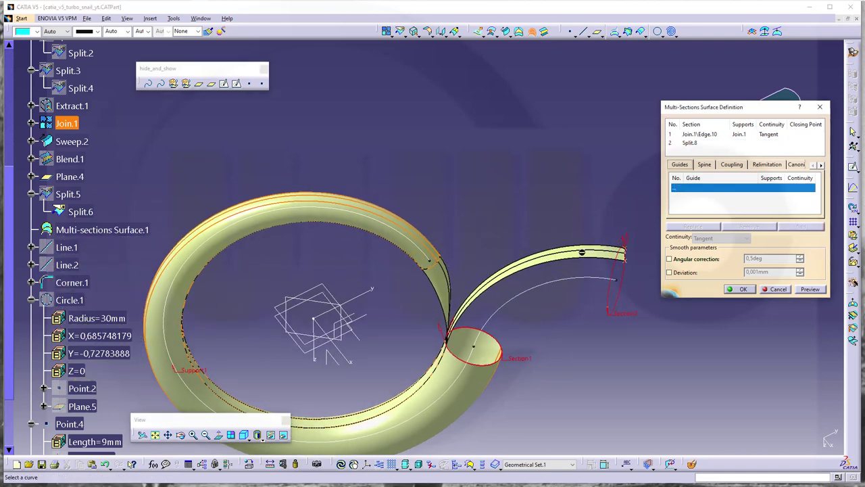
pyautogui.click(541, 270)
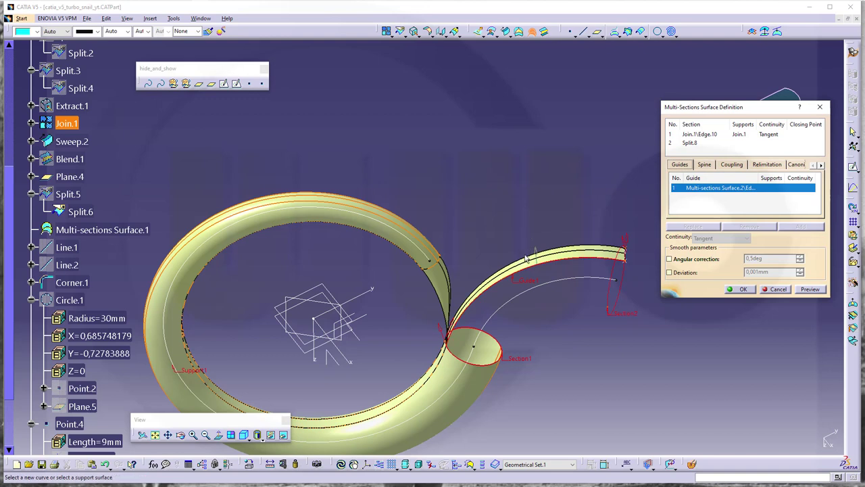
pyautogui.click(531, 256)
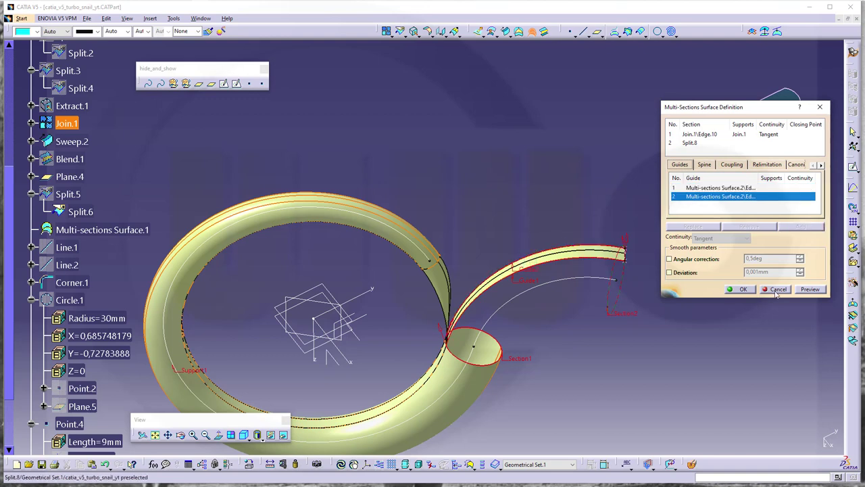
# - Preview the large outlet surface, set the curved guide Corner.1 as its spine and preview it again
pyautogui.click(805, 292)
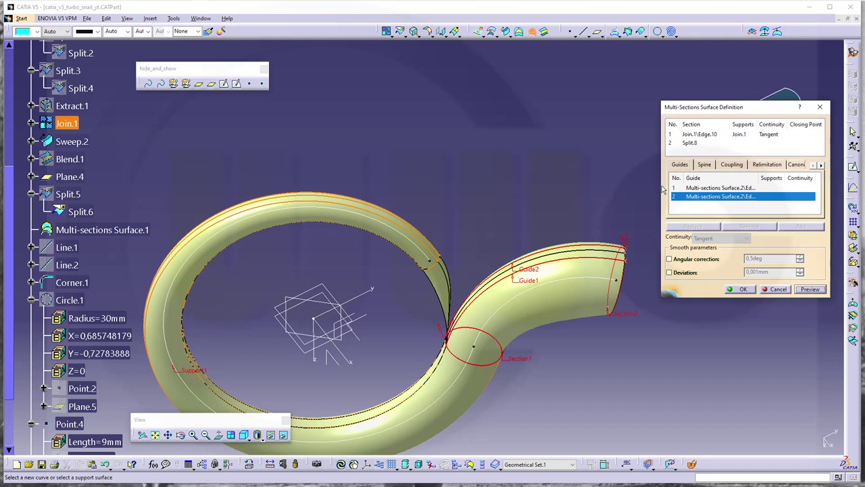
pyautogui.click(705, 165)
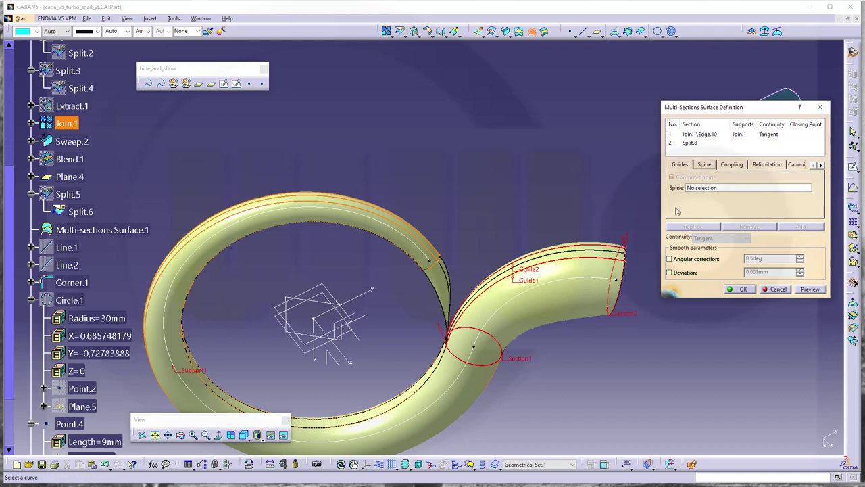
pyautogui.click(586, 281)
pyautogui.click(810, 290)
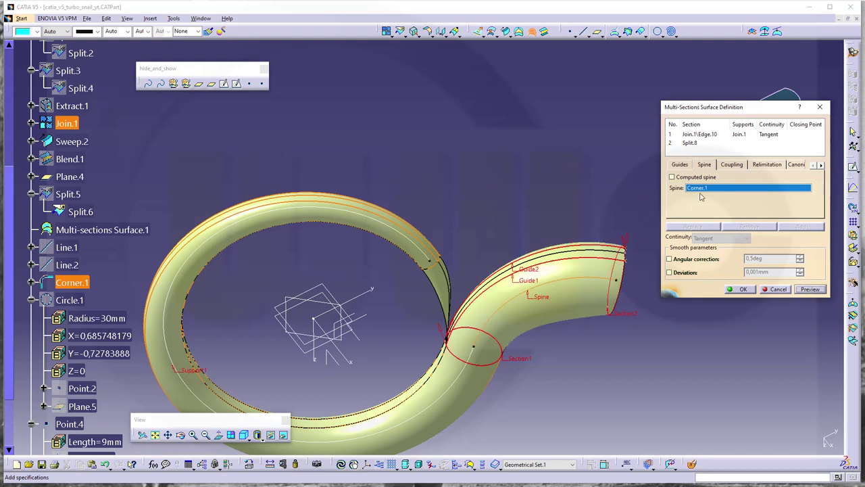
# - Add Plane.5 as the tangent support of the second section, Split.8, and create the large outlet surface after a preview
pyautogui.click(717, 143)
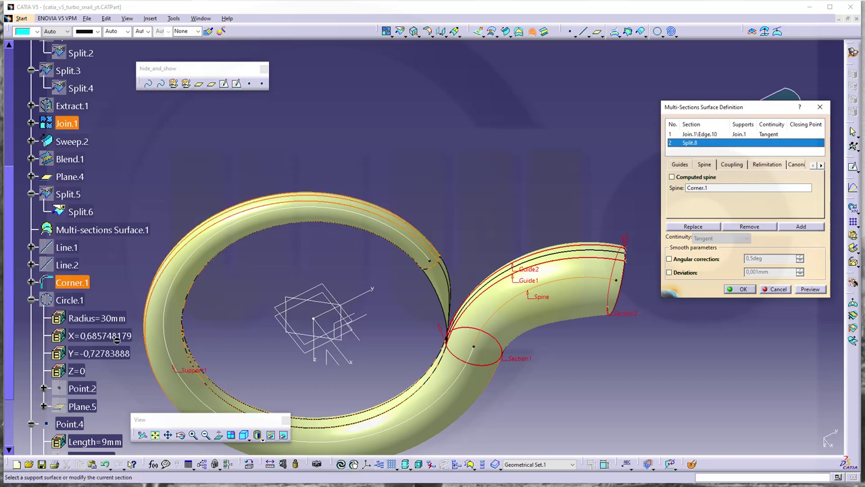
pyautogui.scroll(-2, 111, 335)
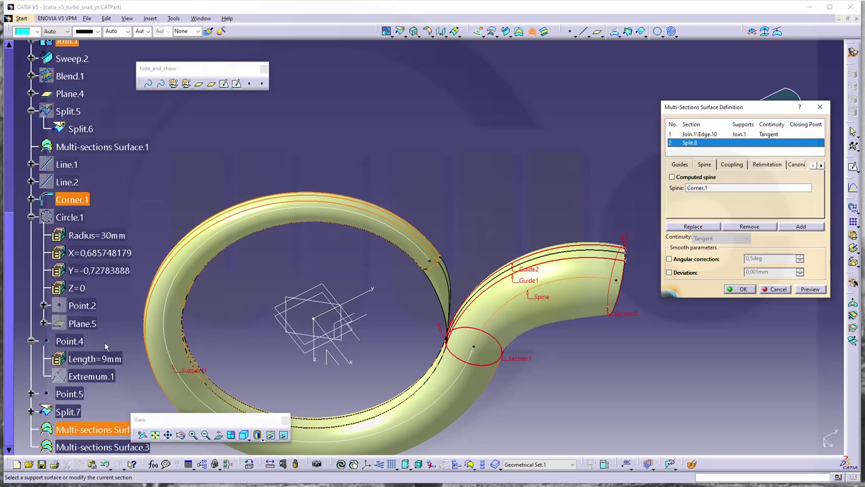
pyautogui.click(82, 323)
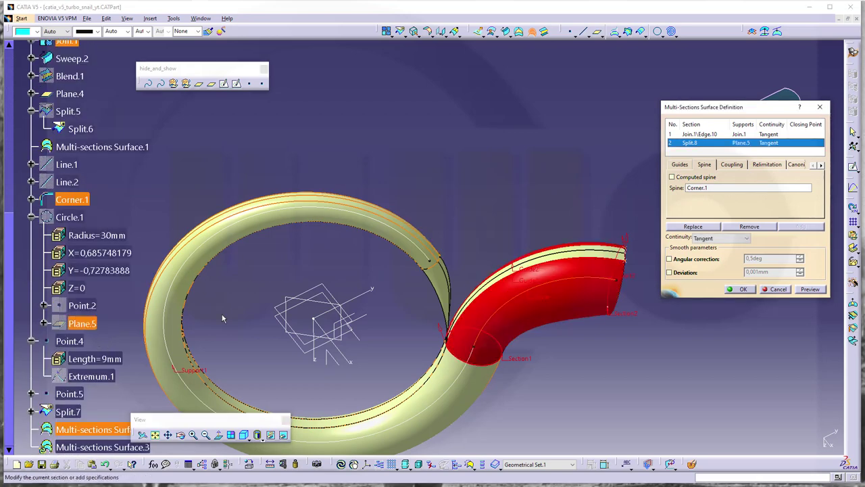
pyautogui.click(809, 289)
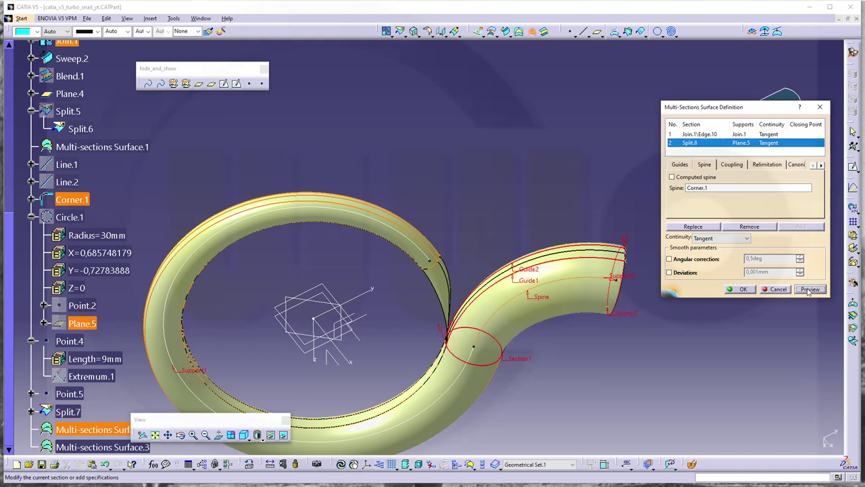
pyautogui.click(744, 289)
pyautogui.moveTo(692, 307); pyautogui.dragTo(458, 308, button='middle')
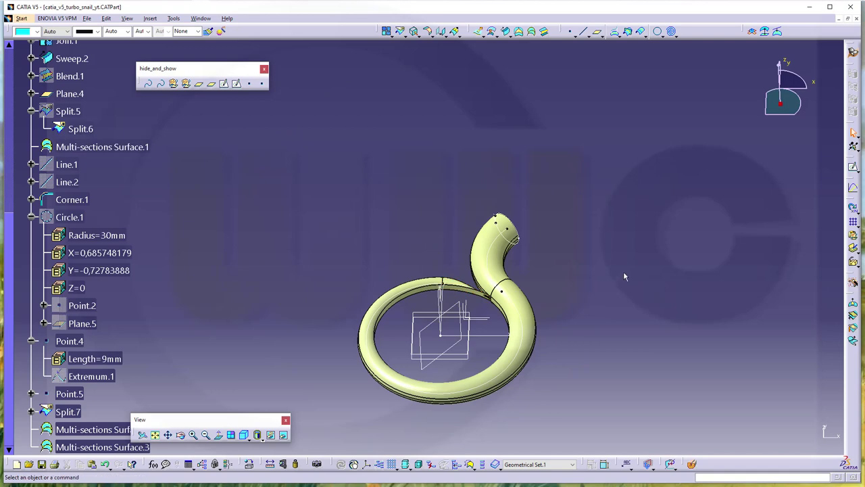